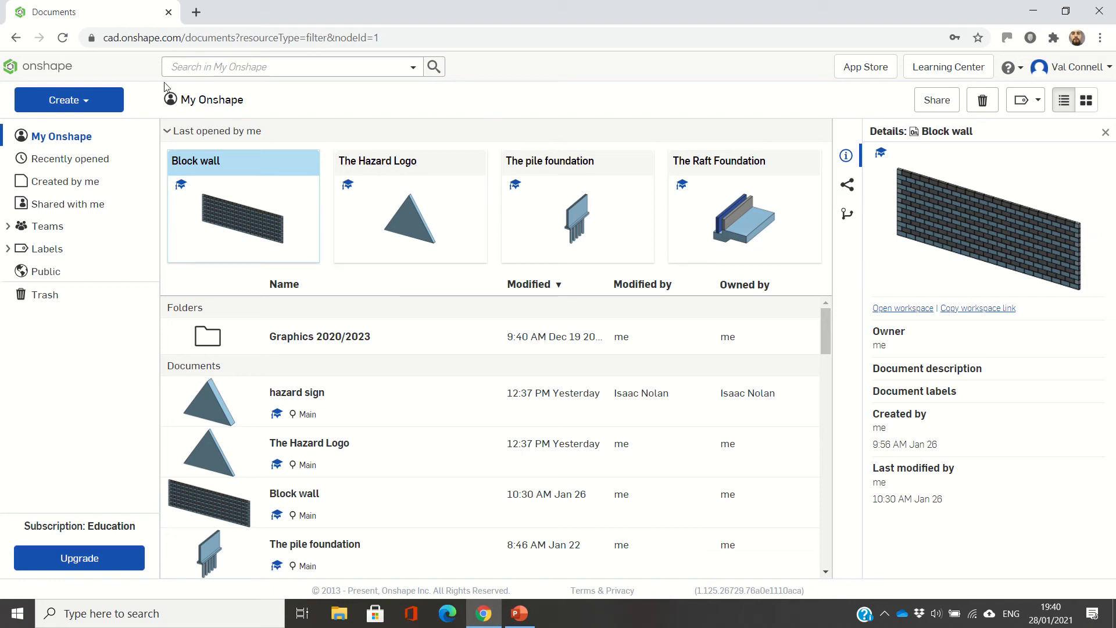
- Create a new document named "The Block Wall" and dismiss the cancelled-sketch notice
left_click(100, 101)
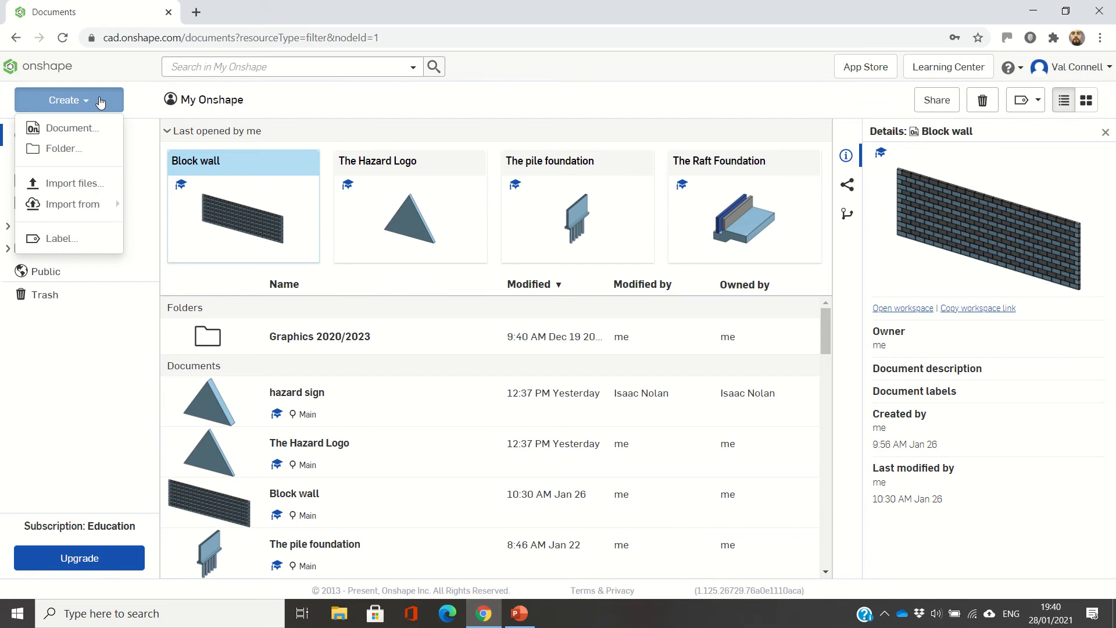
left_click(70, 127)
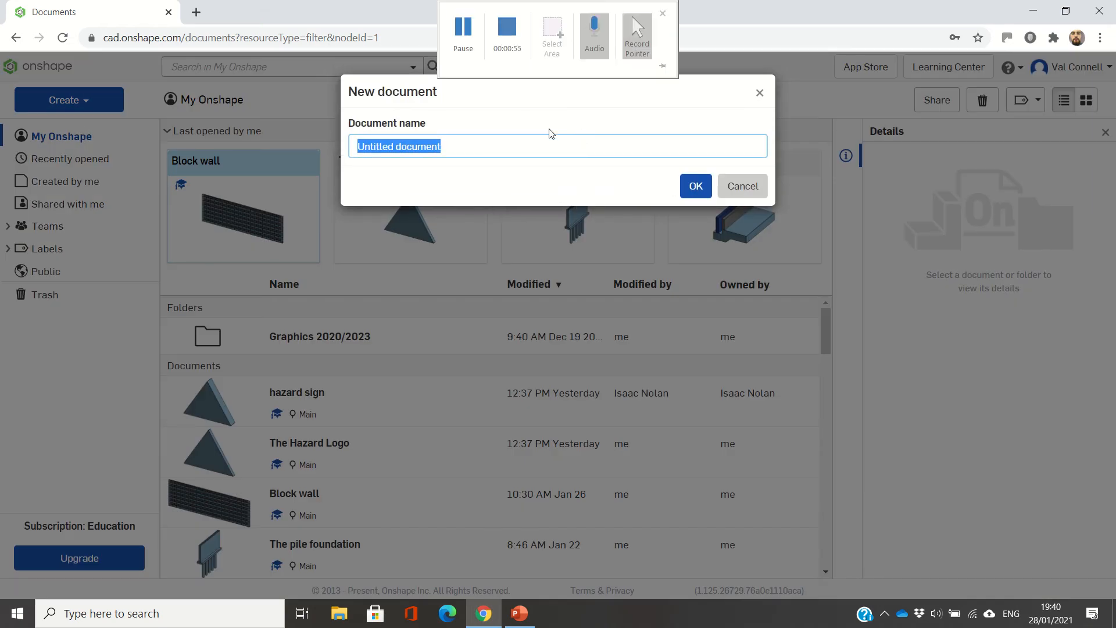
left_click(463, 30)
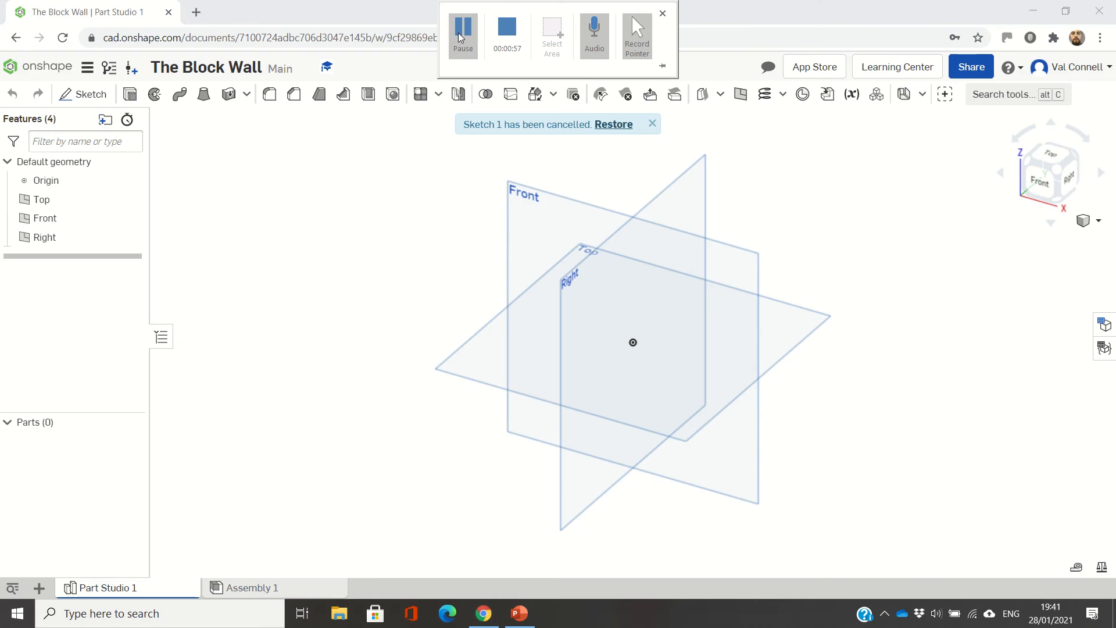
left_click(652, 124)
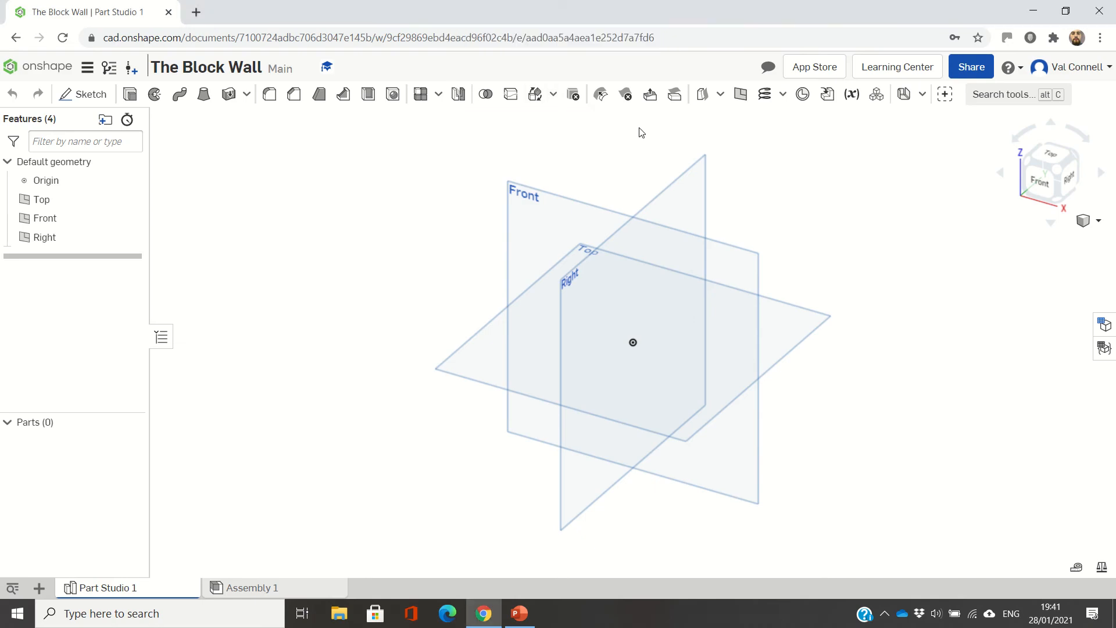
- Start a sketch on the Right plane viewed head-on, and check the block wall photo in PowerPoint before returning to Onshape
left_click(84, 94)
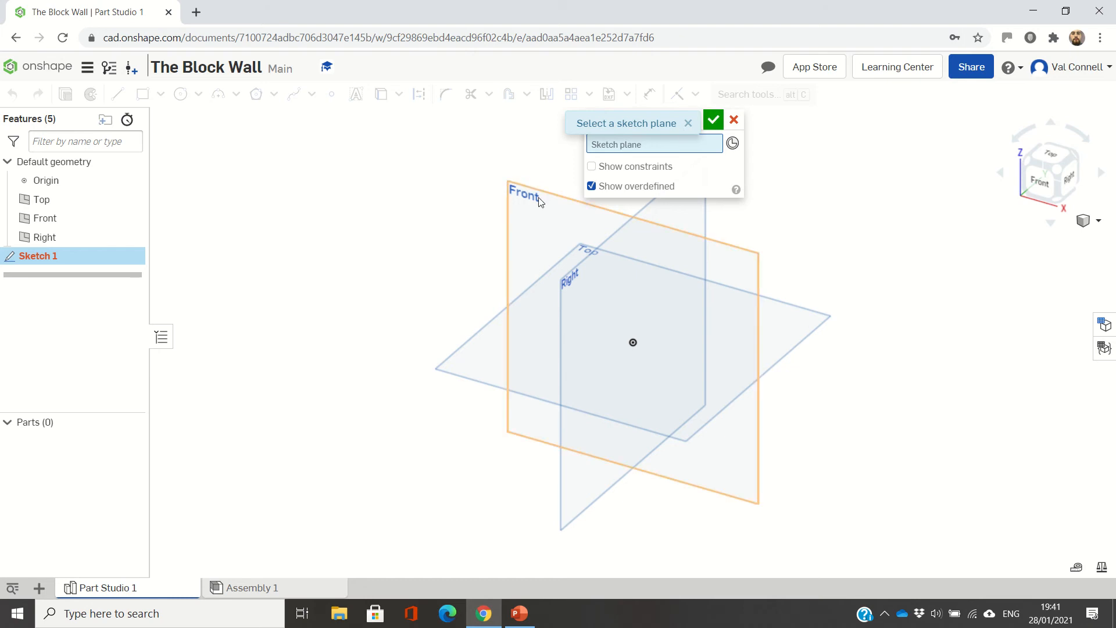
left_click(570, 278)
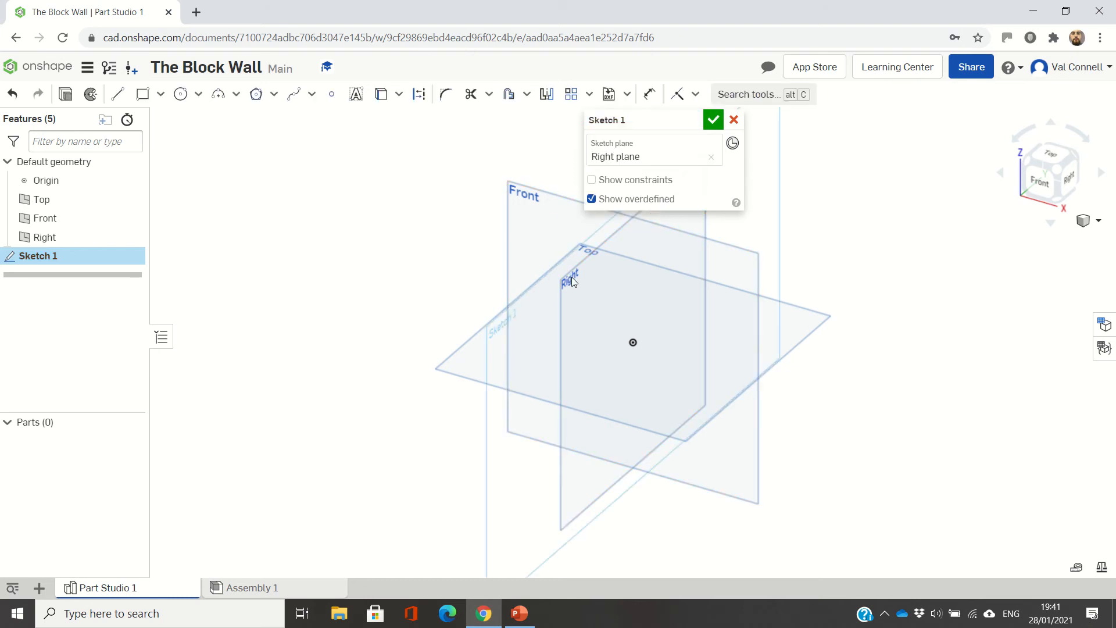
mouse_move(669, 121)
left_mouse_down()
mouse_move(279, 161)
mouse_move(186, 366)
mouse_move(115, 305)
mouse_move(307, 217)
mouse_move(276, 142)
left_mouse_up()
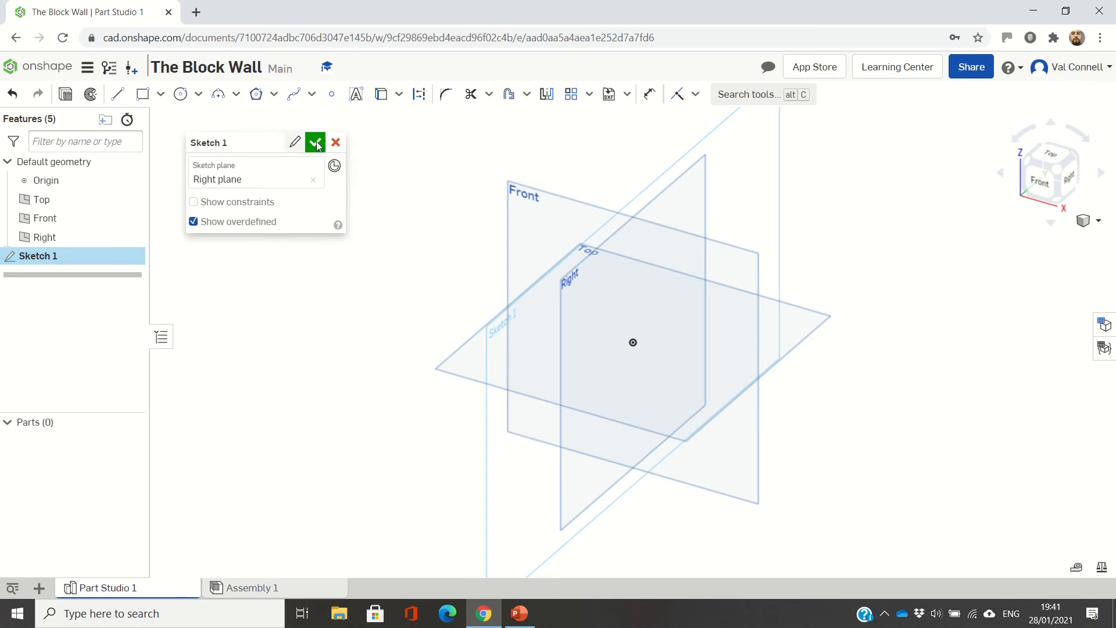
left_click(1069, 179)
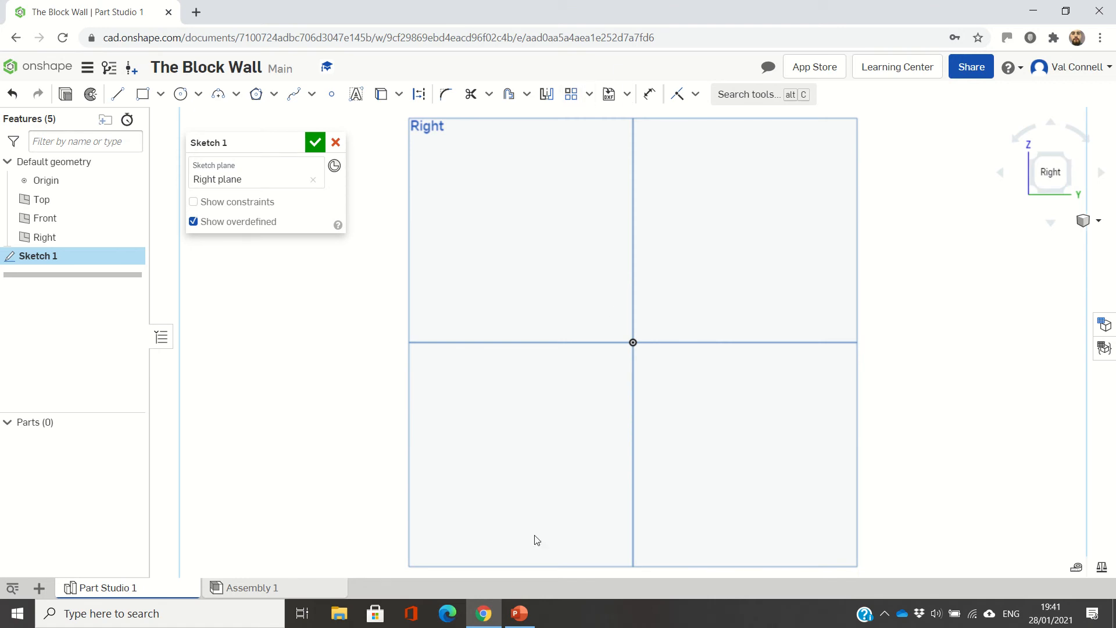
left_click(519, 614)
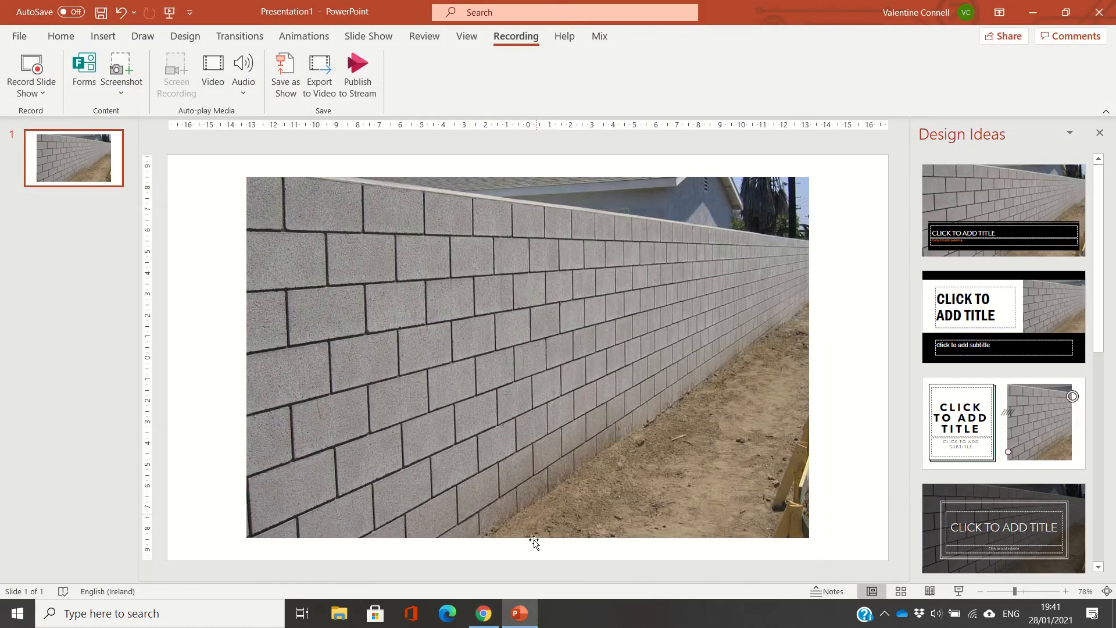
left_click(526, 610)
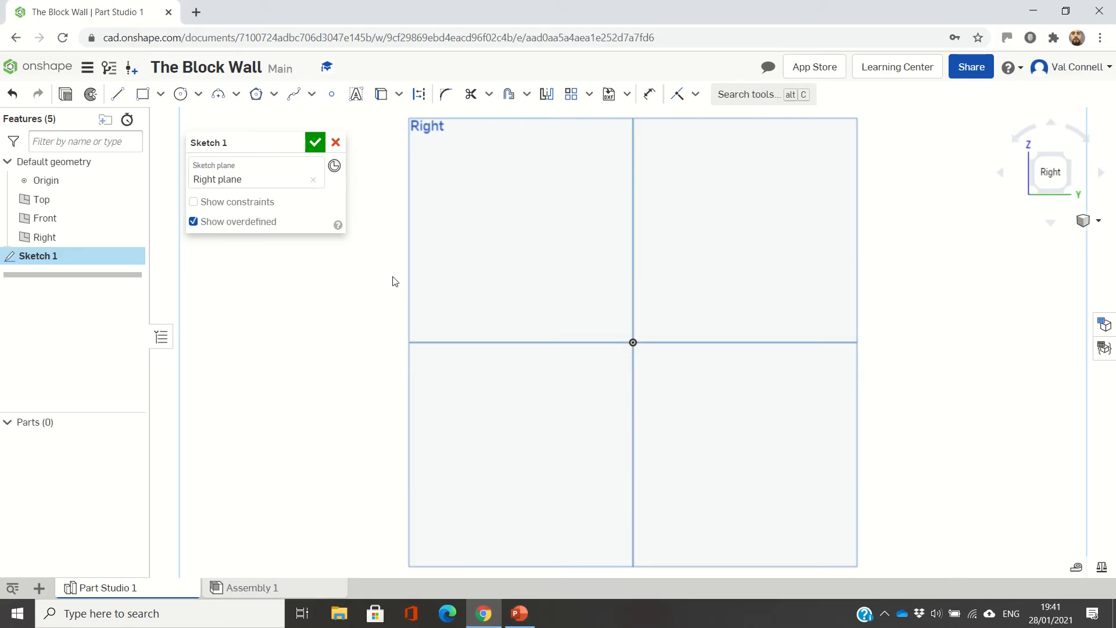
- Draw a corner rectangle about 35 by 8 mm, starting at the origin and extending toward negative Y and positive Z
left_click(142, 97)
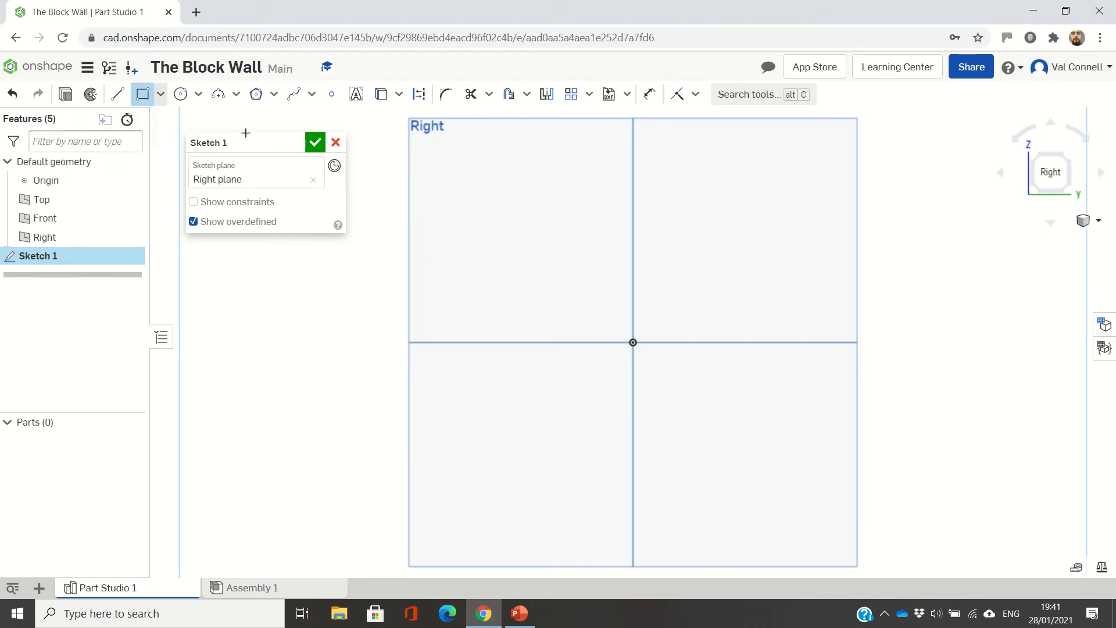
left_click(631, 340)
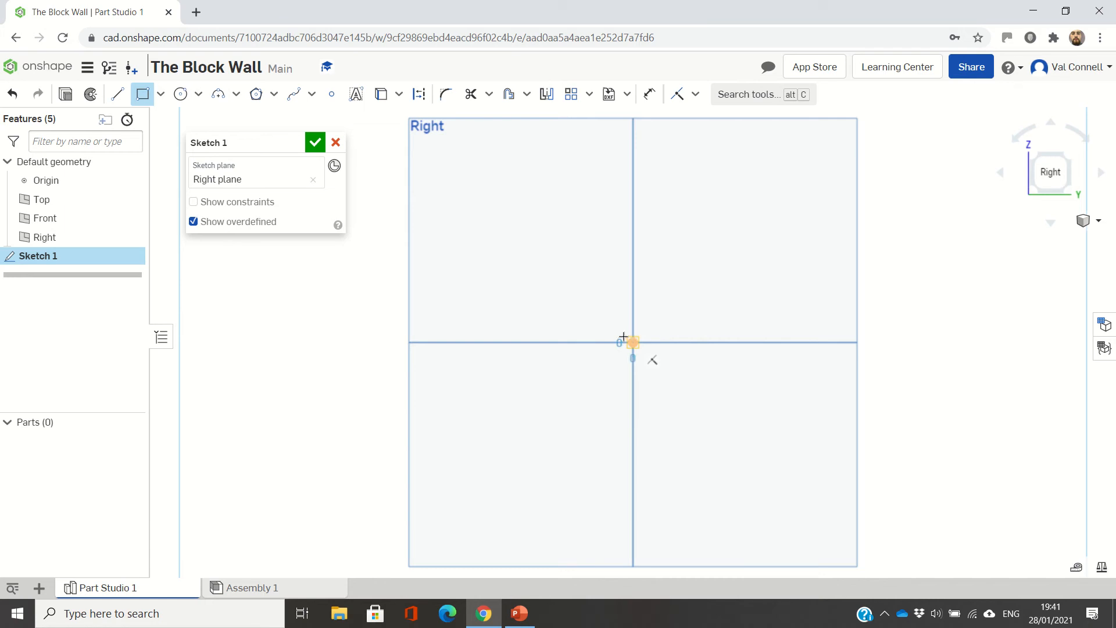
left_click(528, 319)
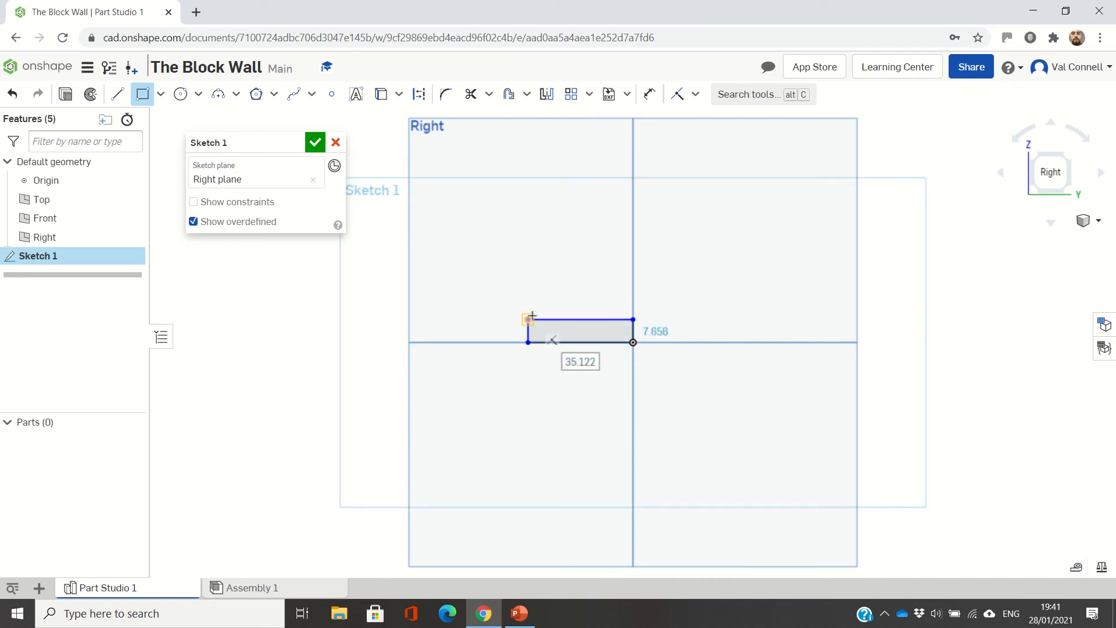
- Dimension the rectangle to 100 mm wide and 10 mm high
left_click(651, 103)
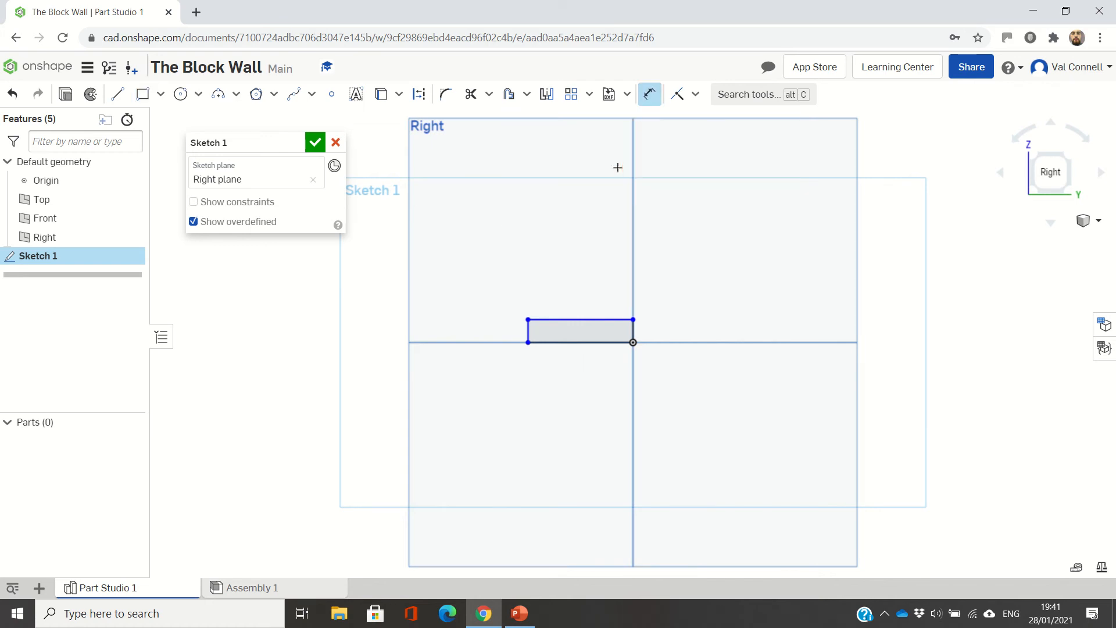
left_click(581, 320)
left_click(587, 296)
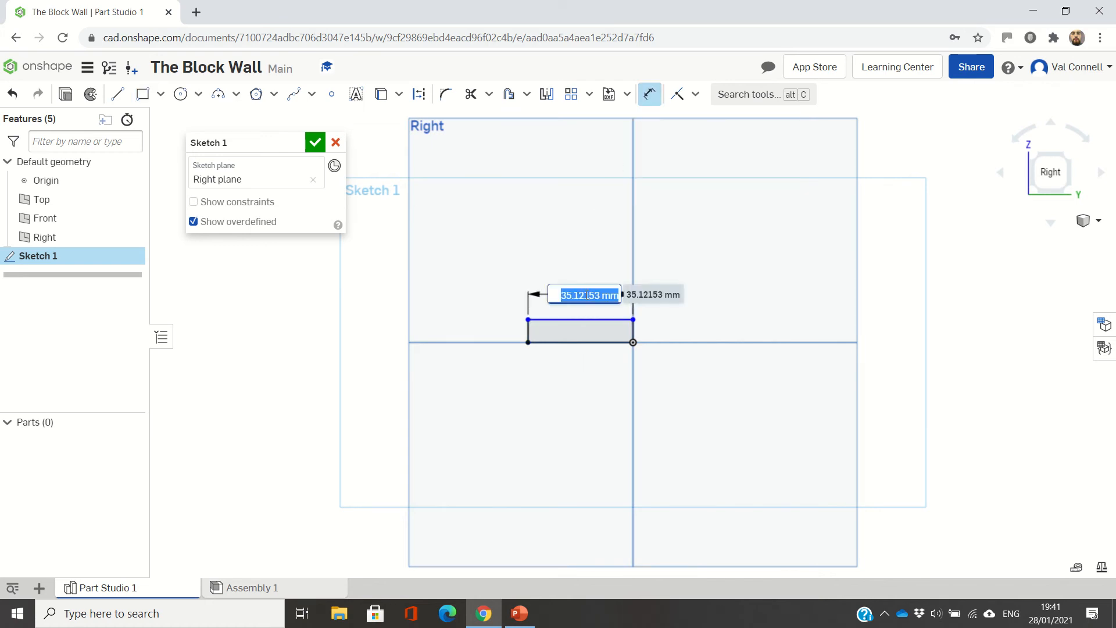
type("100")
key("Return")
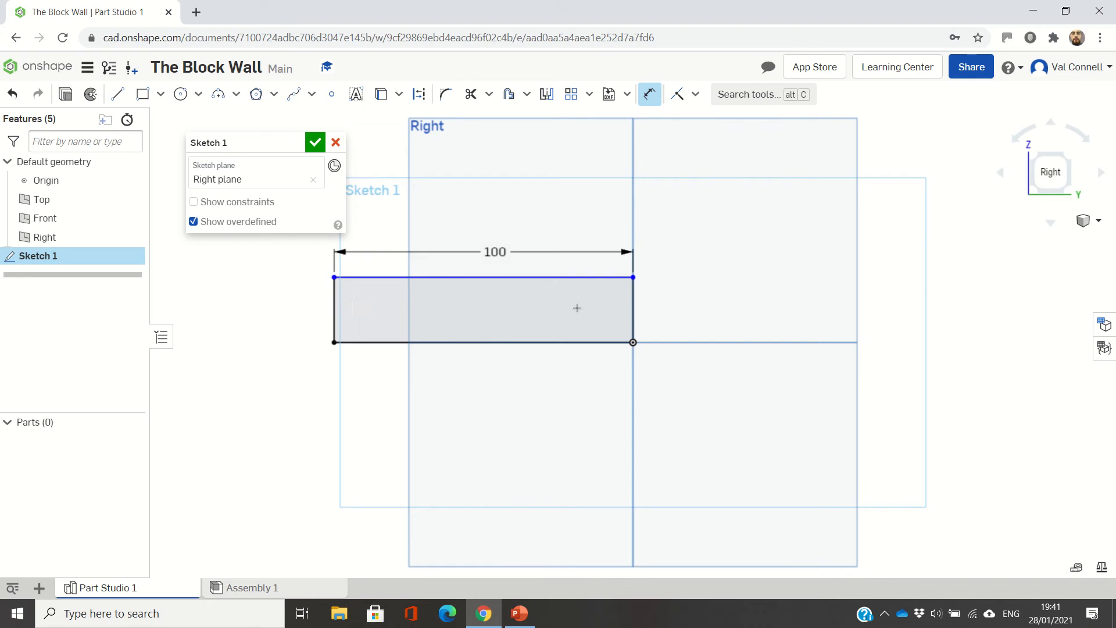
left_click(334, 303)
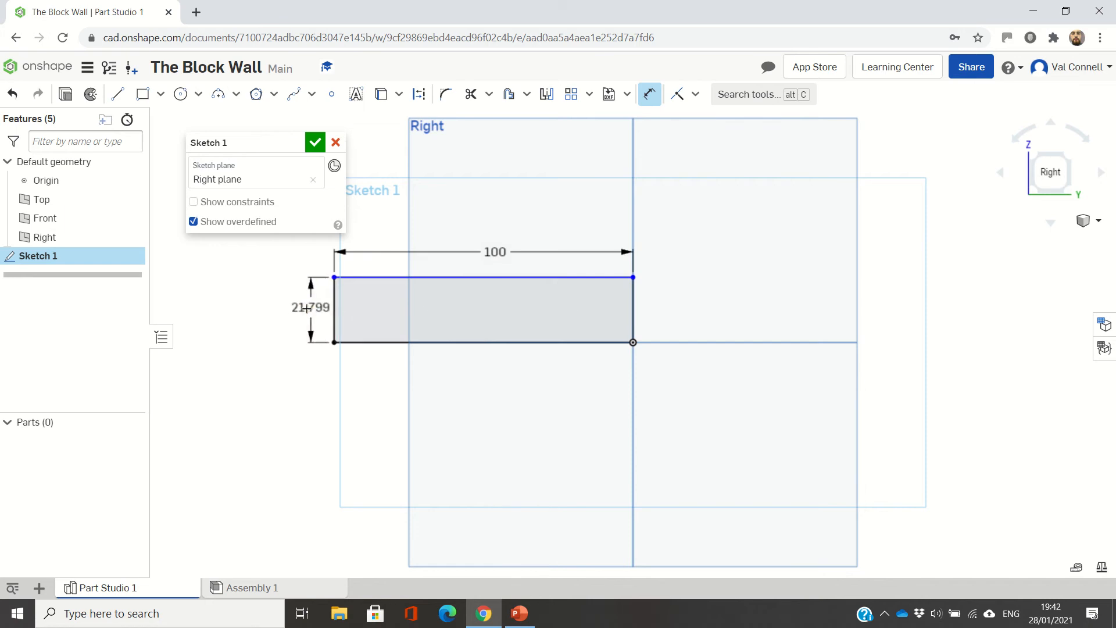
left_click(311, 311)
type("10")
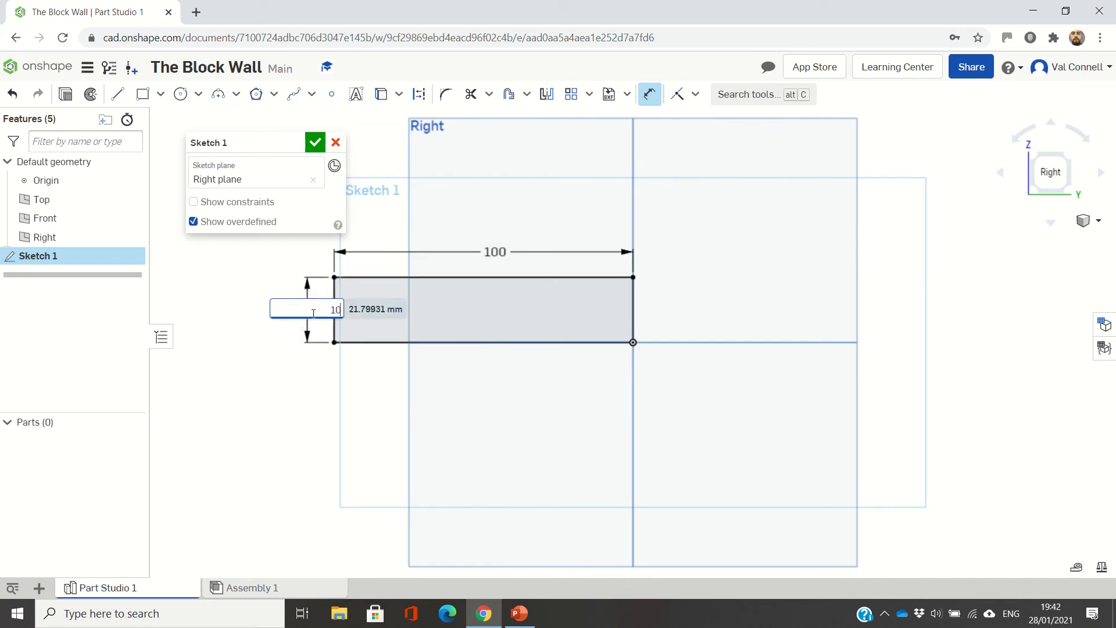
key("Return")
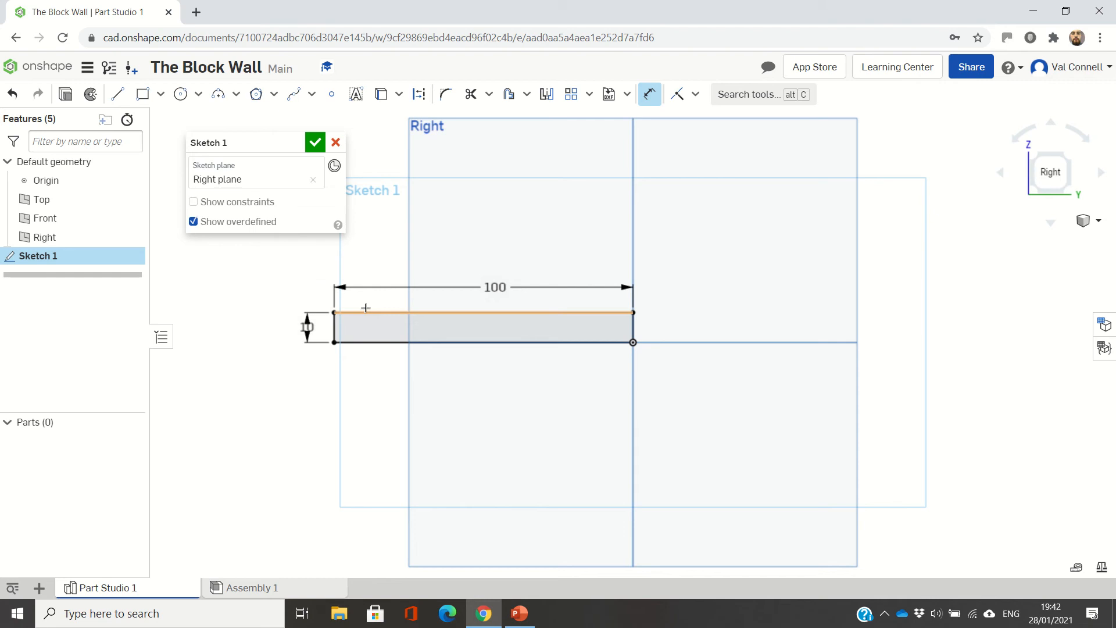
- Extrude the rectangle as a new solid with a blind depth of 9000 mm
left_click(1037, 156)
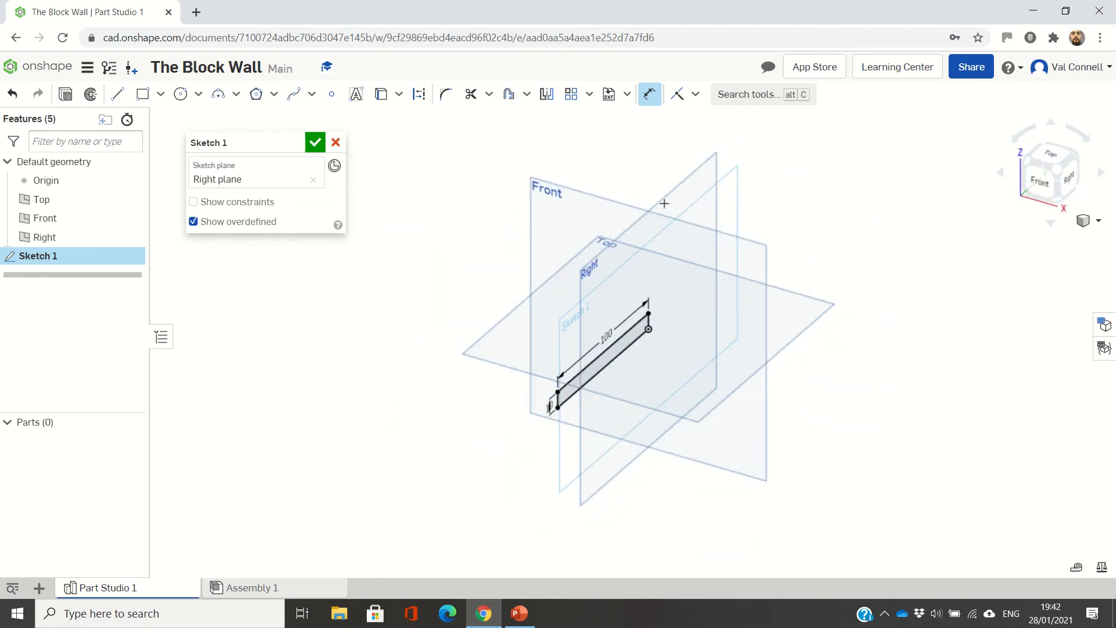
left_click(66, 94)
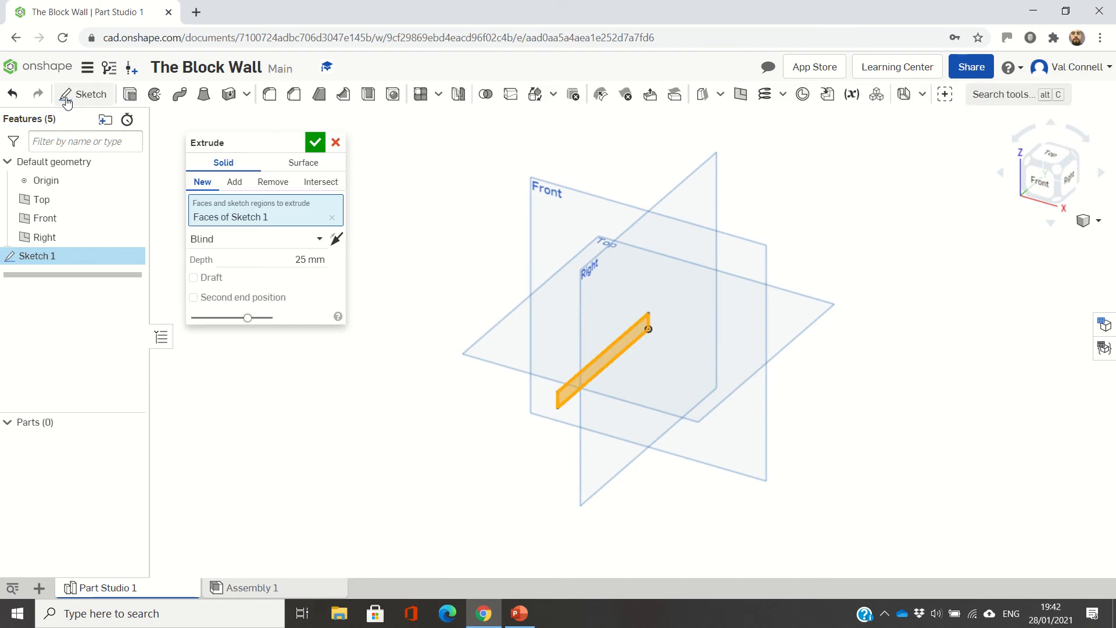
left_click(296, 258)
type("9000")
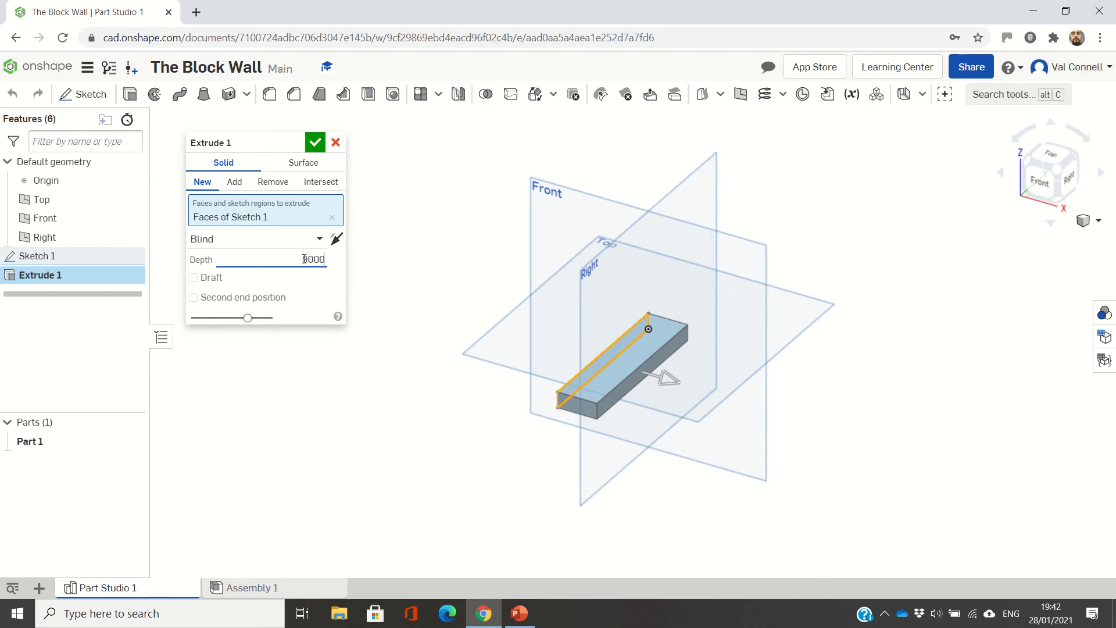
key("Return")
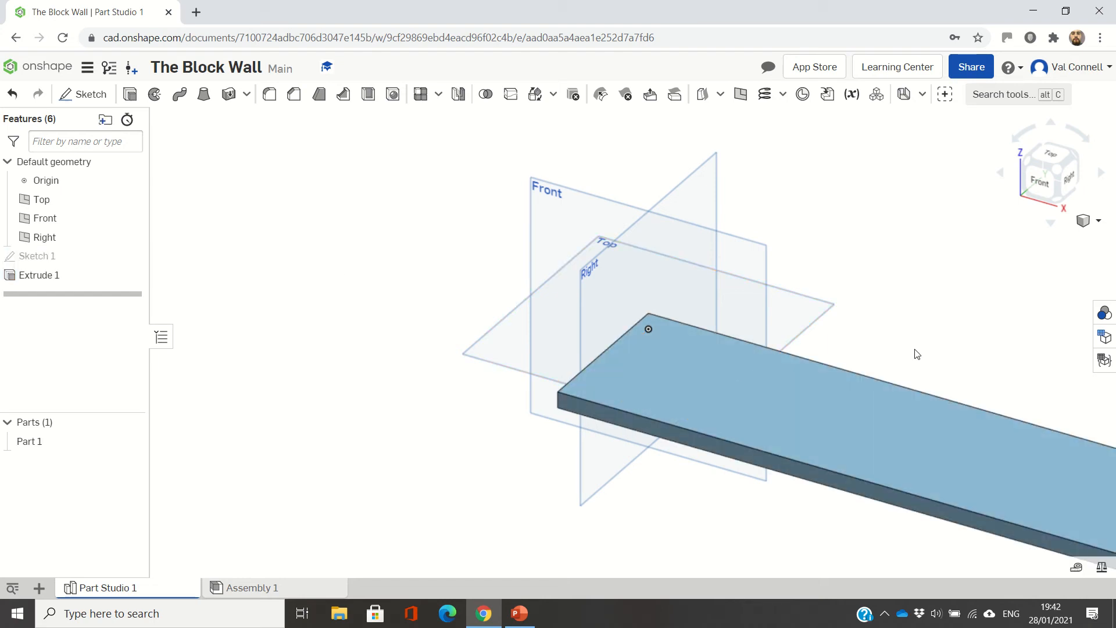
scroll(930, 354, "down", 3)
right_click(928, 313)
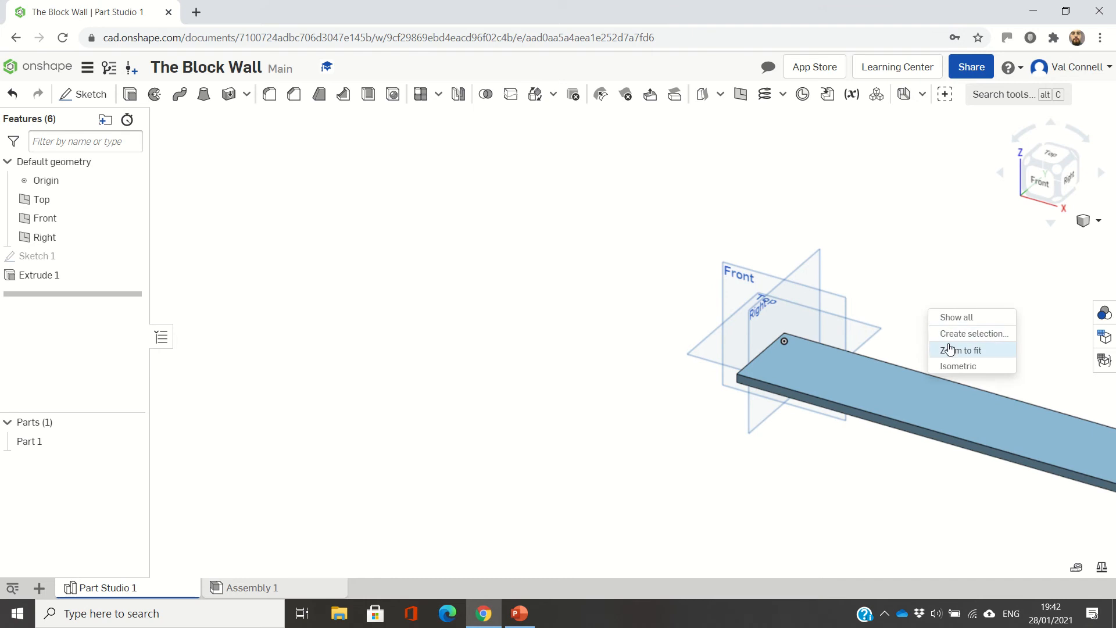
left_click(949, 350)
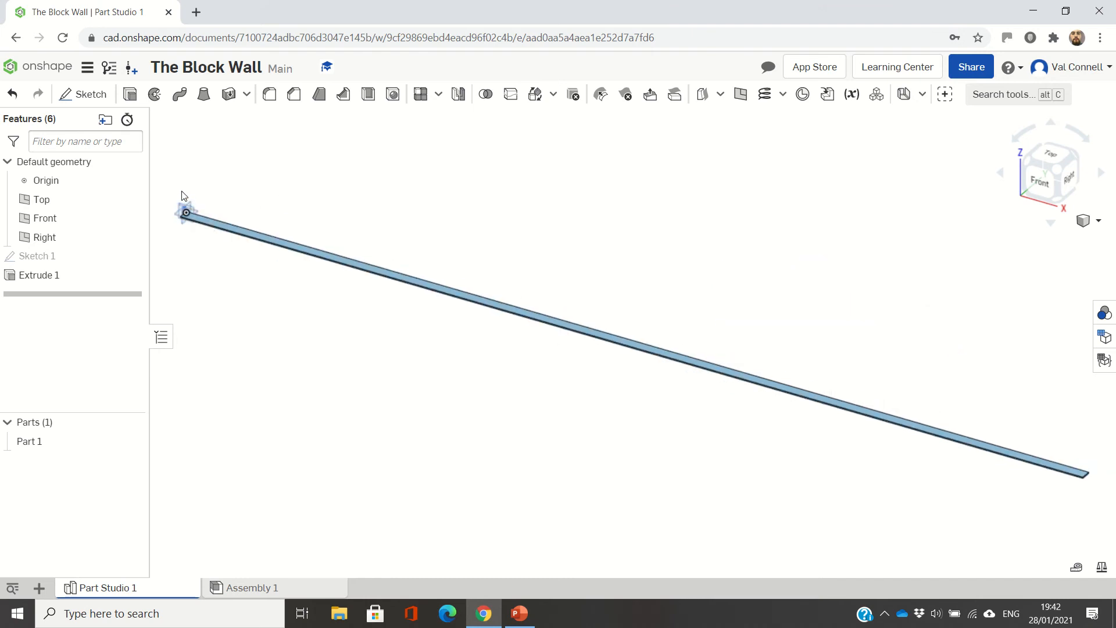
- Sketch a rectangle about 96 by 59 mm on the Right plane, rising from the strip's upper corner above the origin
scroll(184, 196, "up", 3)
scroll(185, 196, "up", 3)
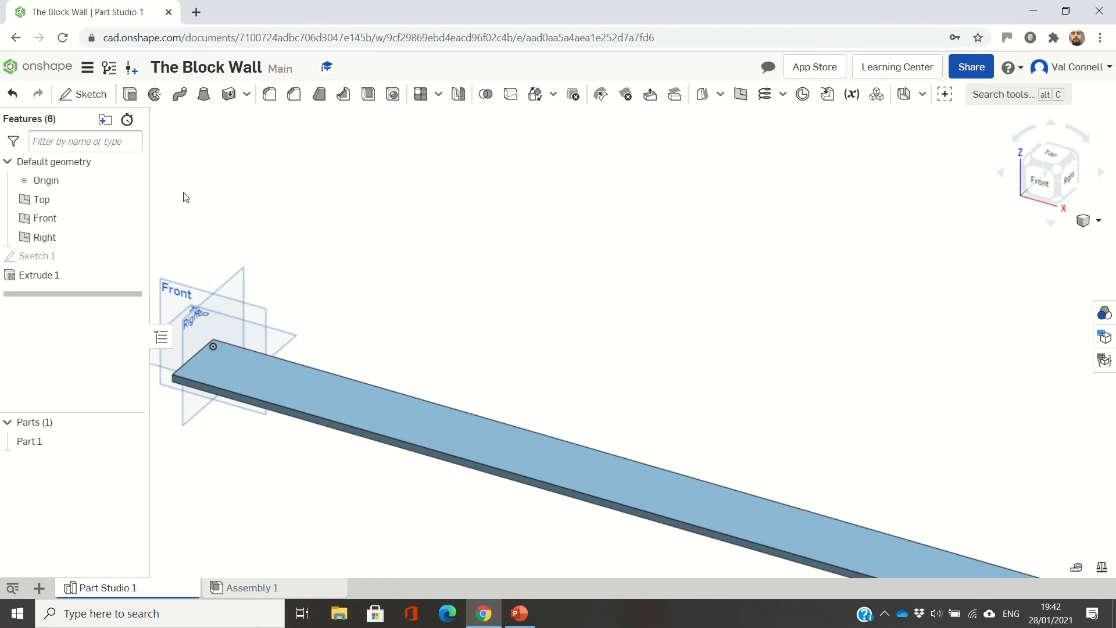
left_click(88, 93)
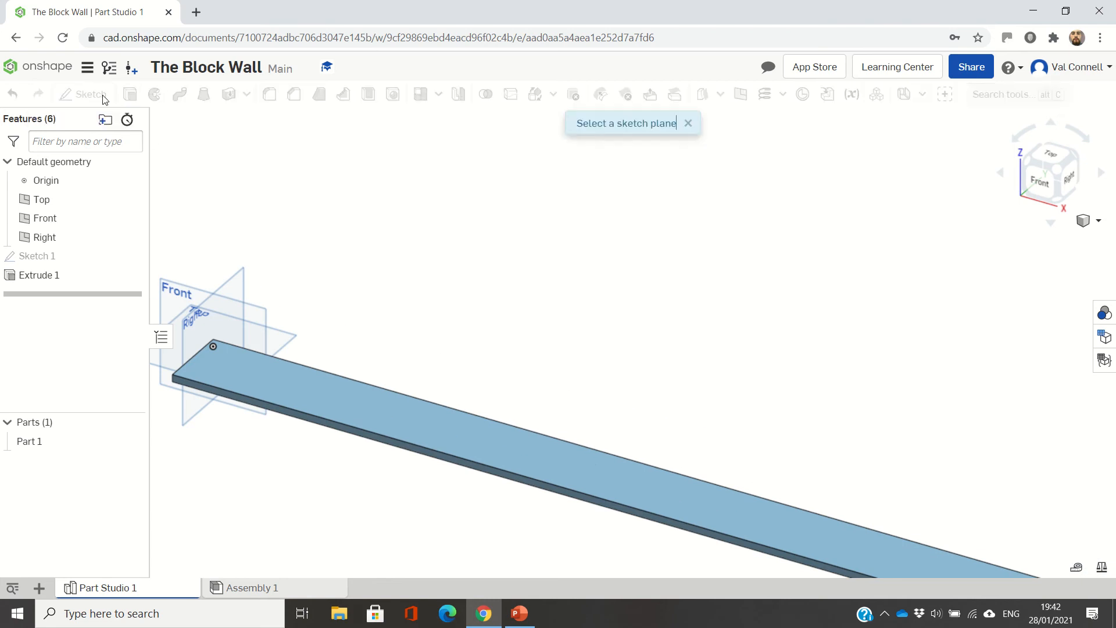
left_click(231, 278)
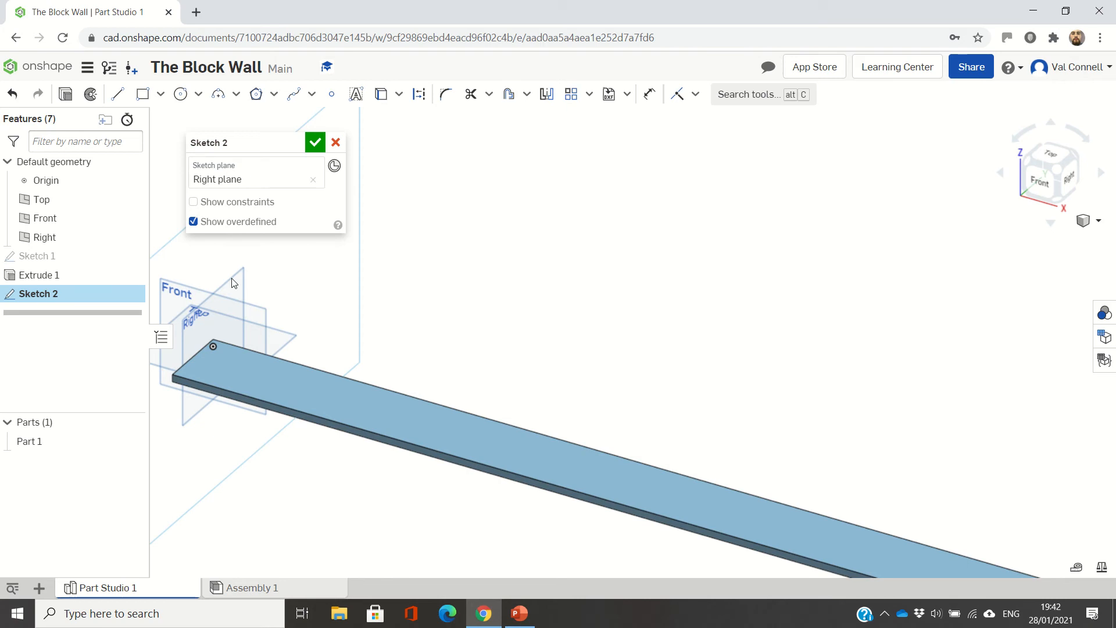
left_click(1069, 178)
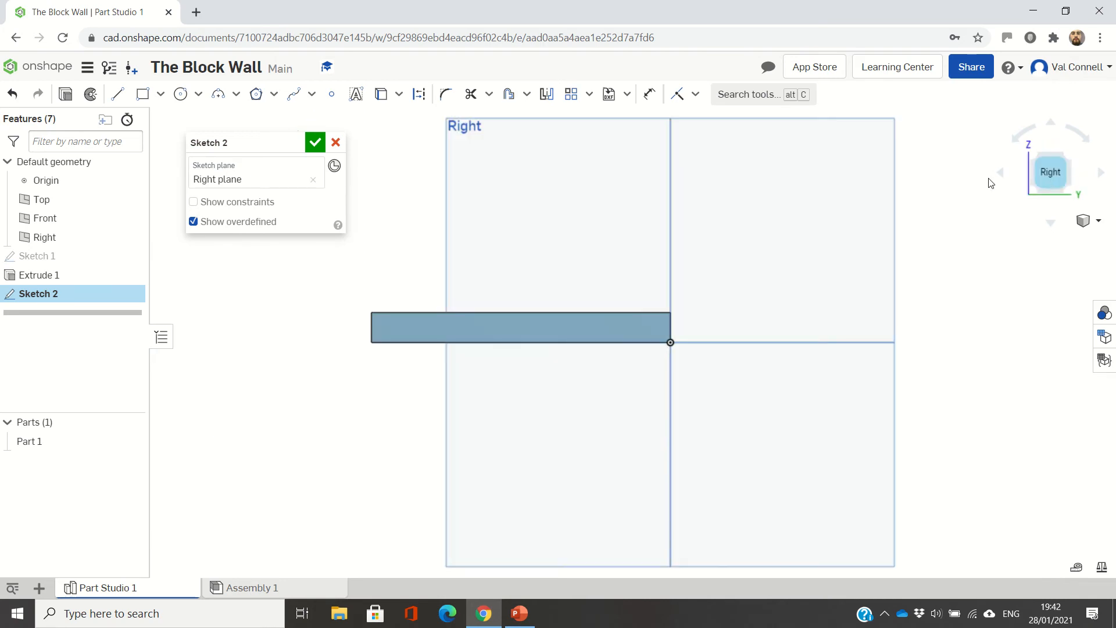
left_click(145, 96)
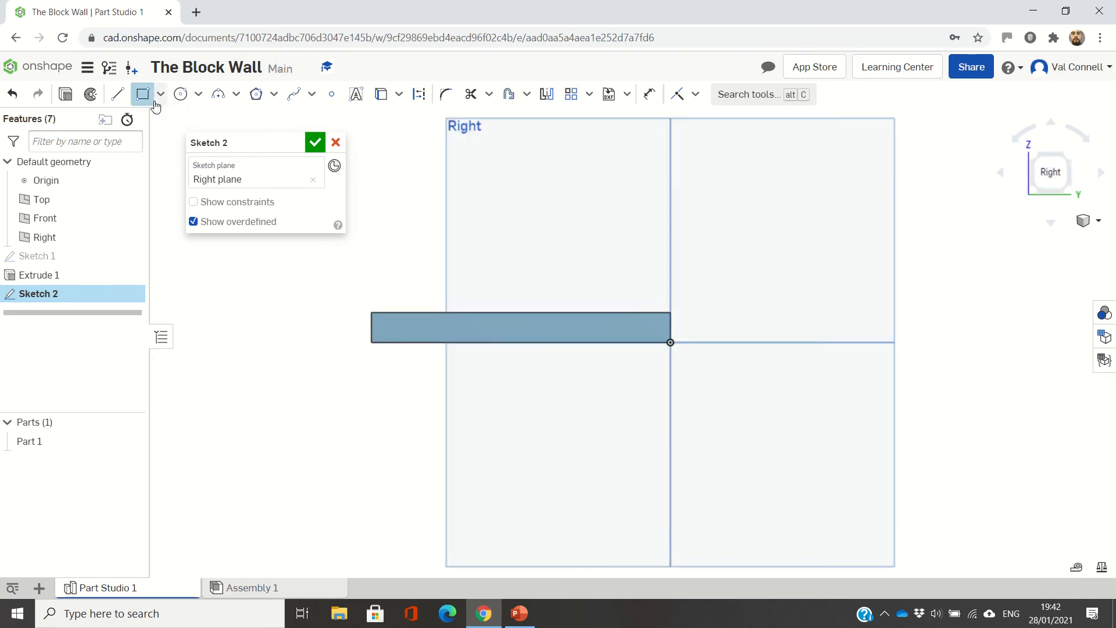
left_click(670, 312)
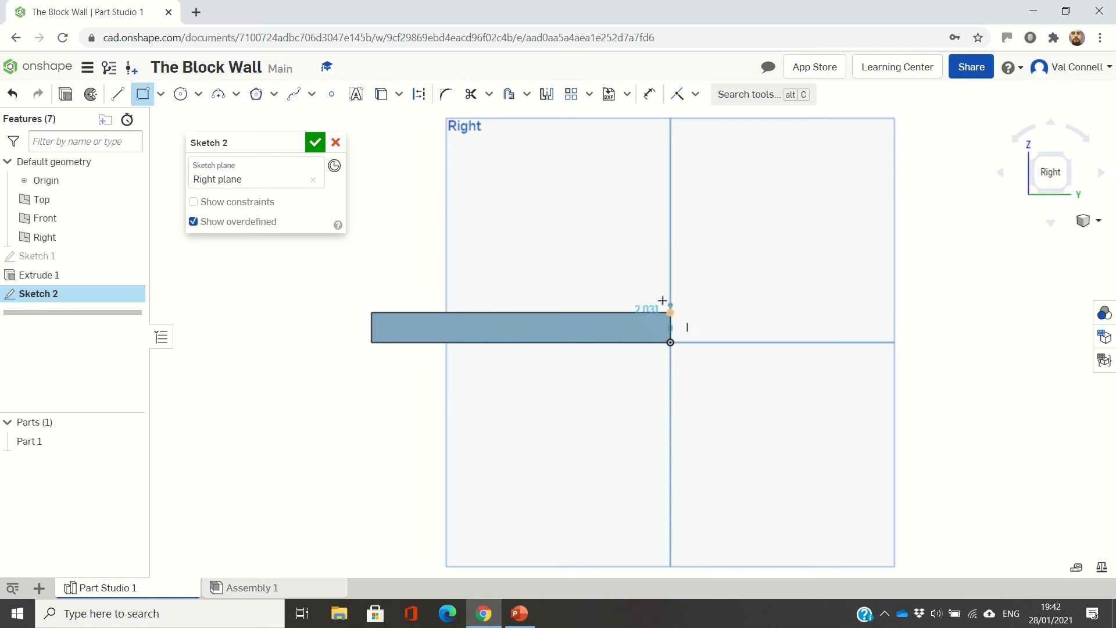
left_click(383, 135)
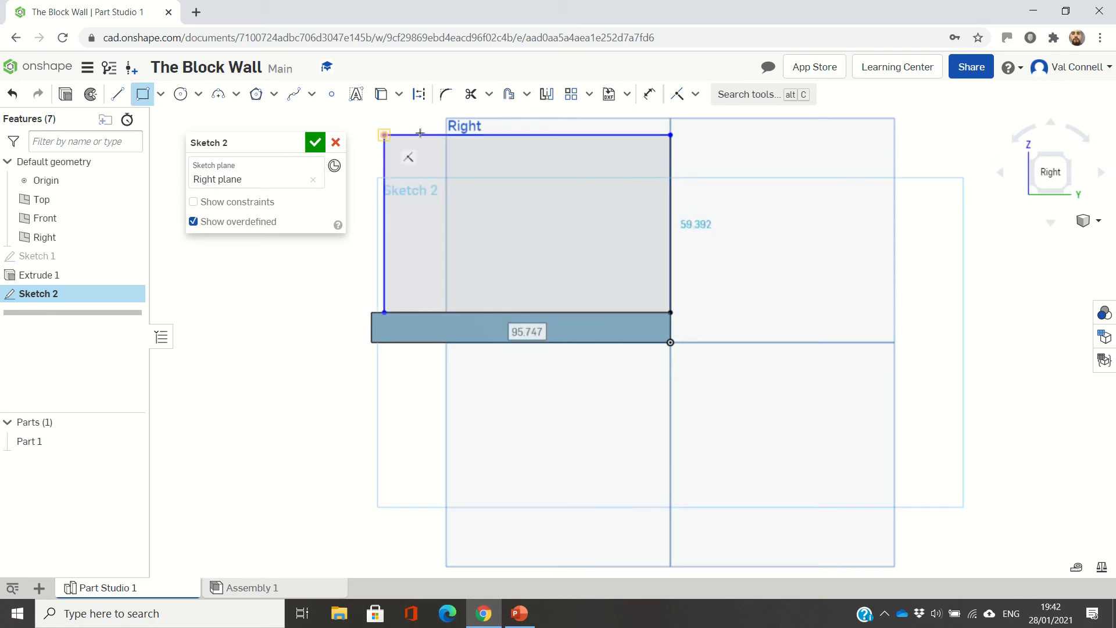
left_click(649, 96)
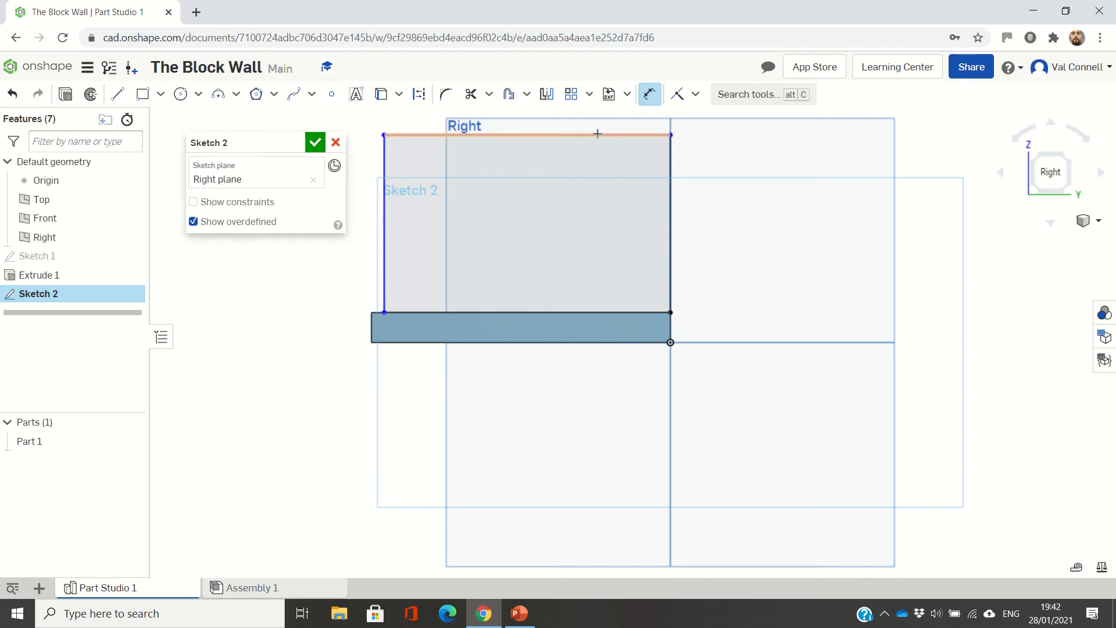
left_click(596, 135)
left_click(597, 162)
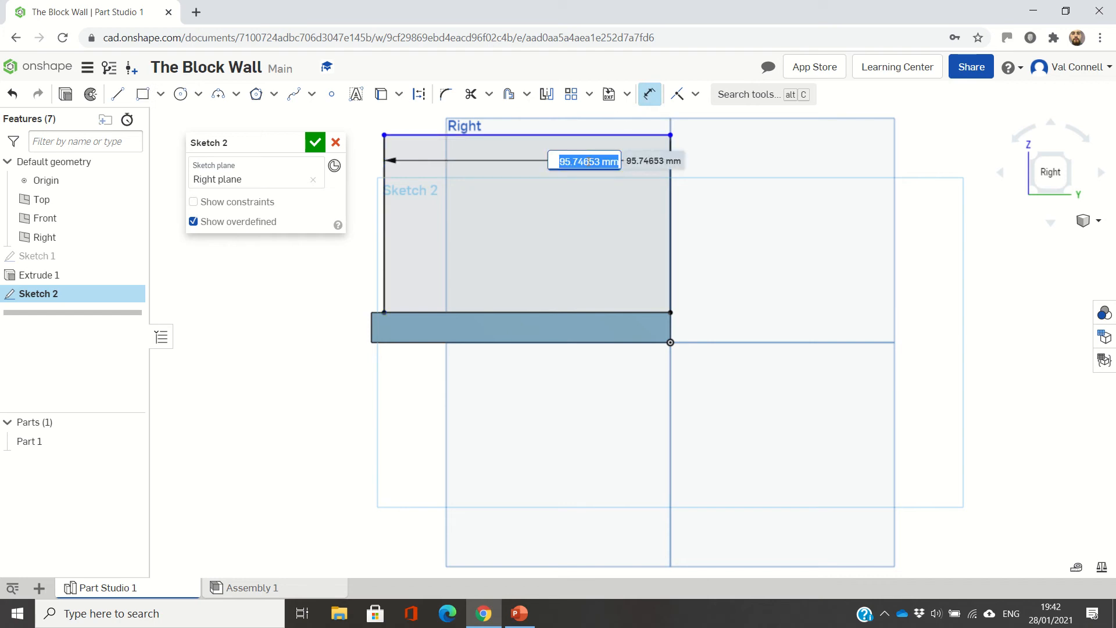
key("Return")
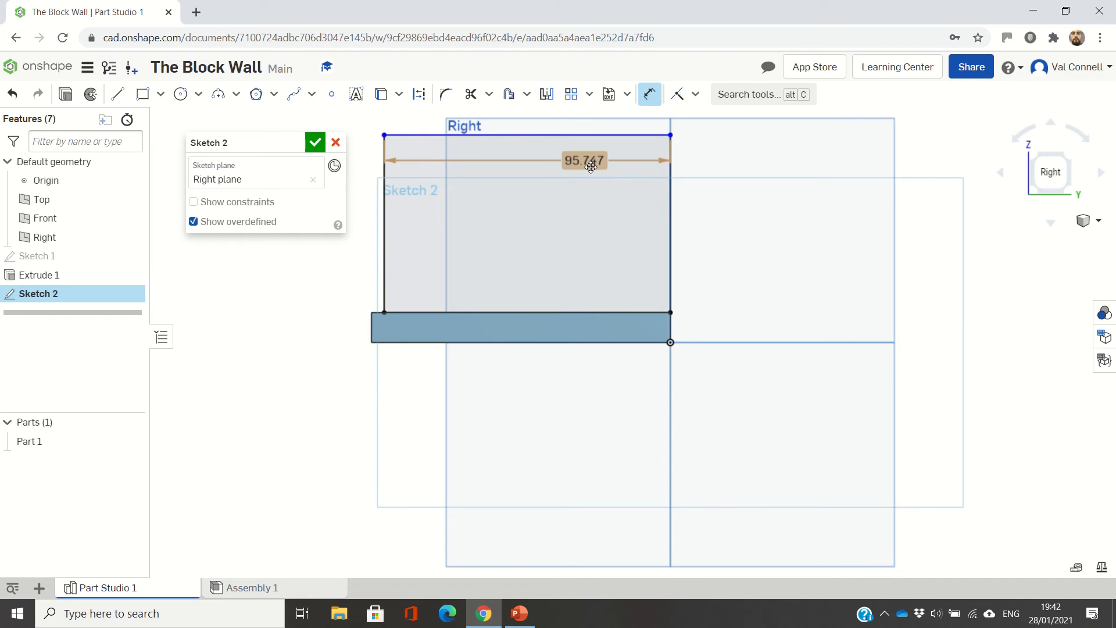
key("ctrl+z")
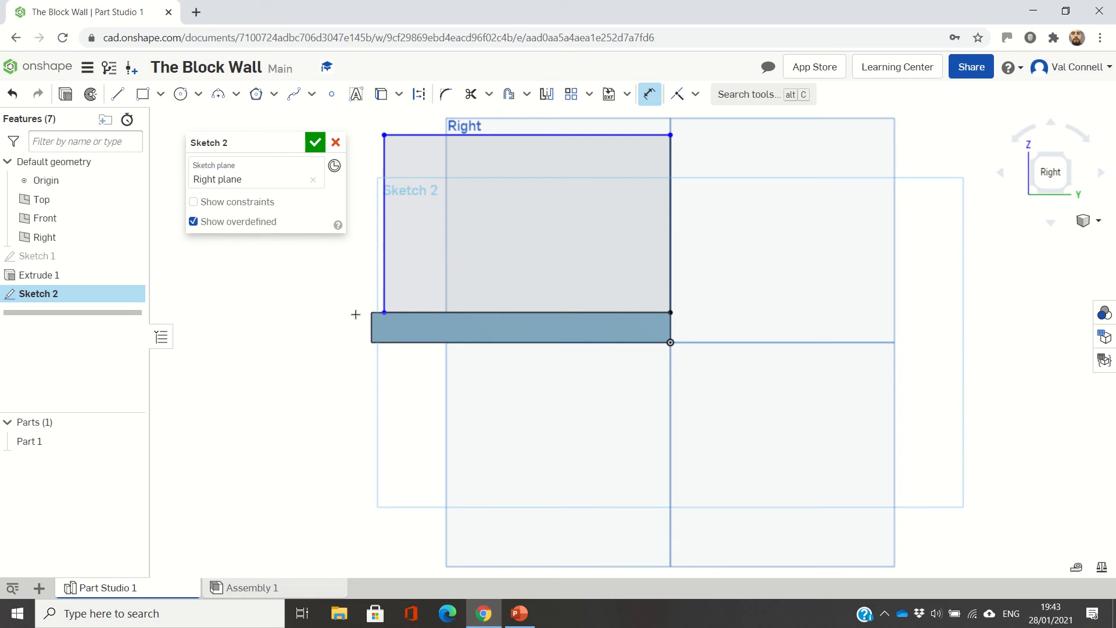
key("Escape")
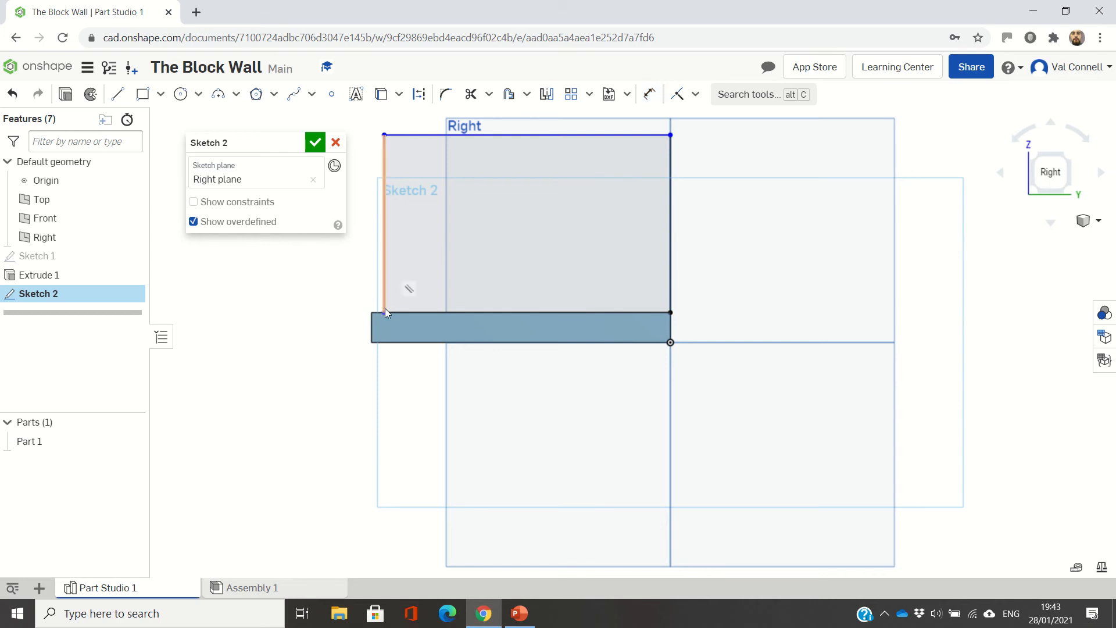
- Snap the rectangle's free lower corner to the strip's other upper corner and dimension the rectangle's height to 215 mm
left_click_drag(384, 308, 360, 311)
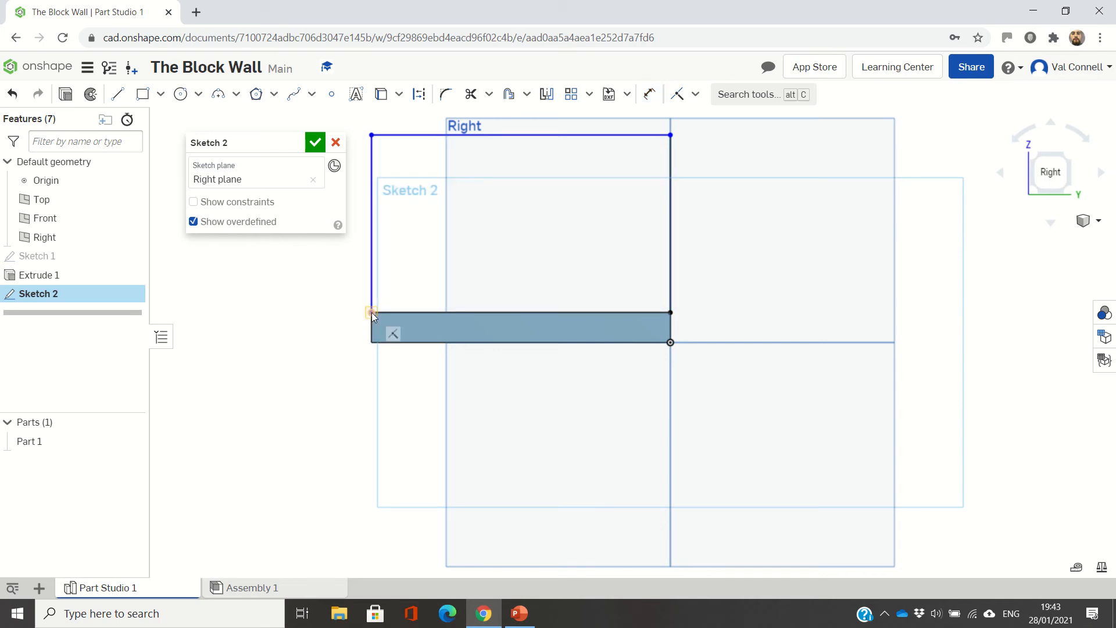
scroll(630, 192, "down", 3)
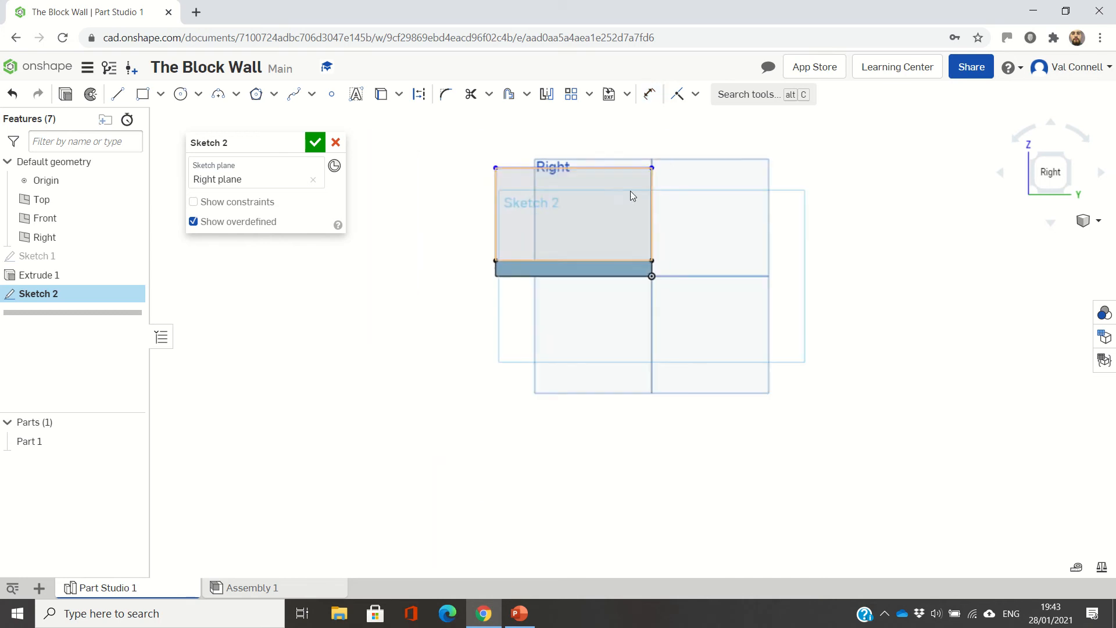
left_click(657, 101)
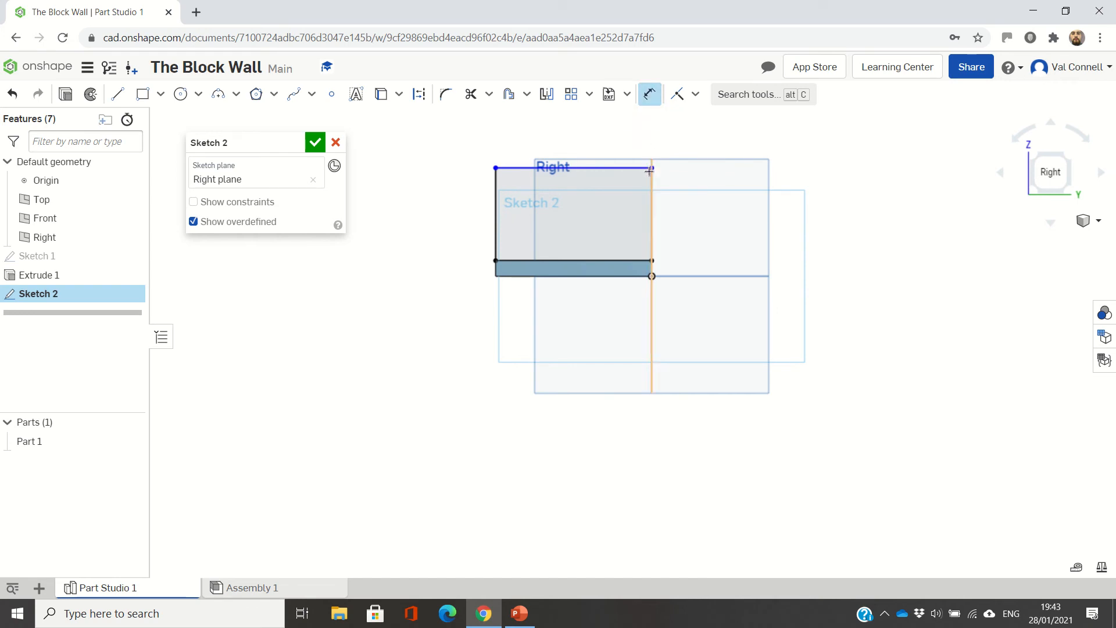
left_click(652, 192)
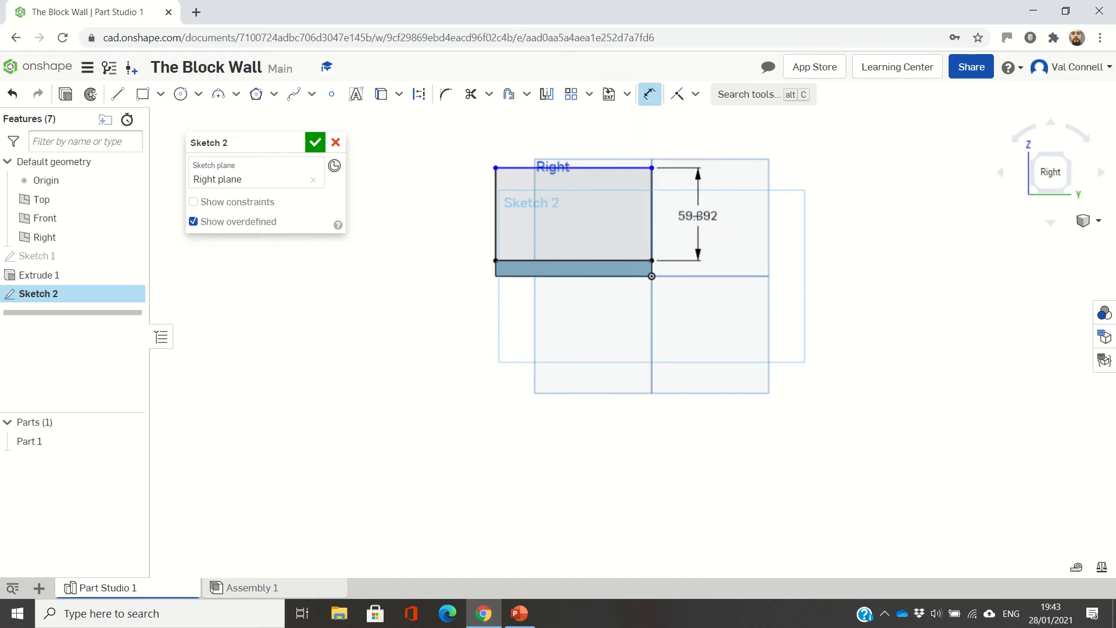
left_click(699, 215)
type("21")
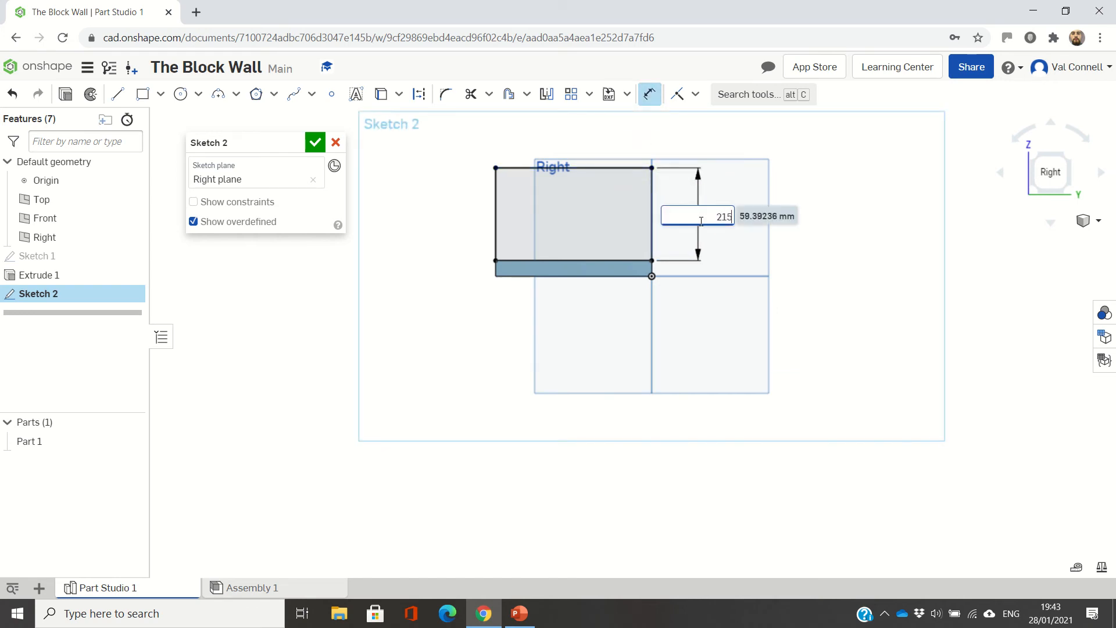
type("5")
key("Return")
scroll(697, 227, "up", 5)
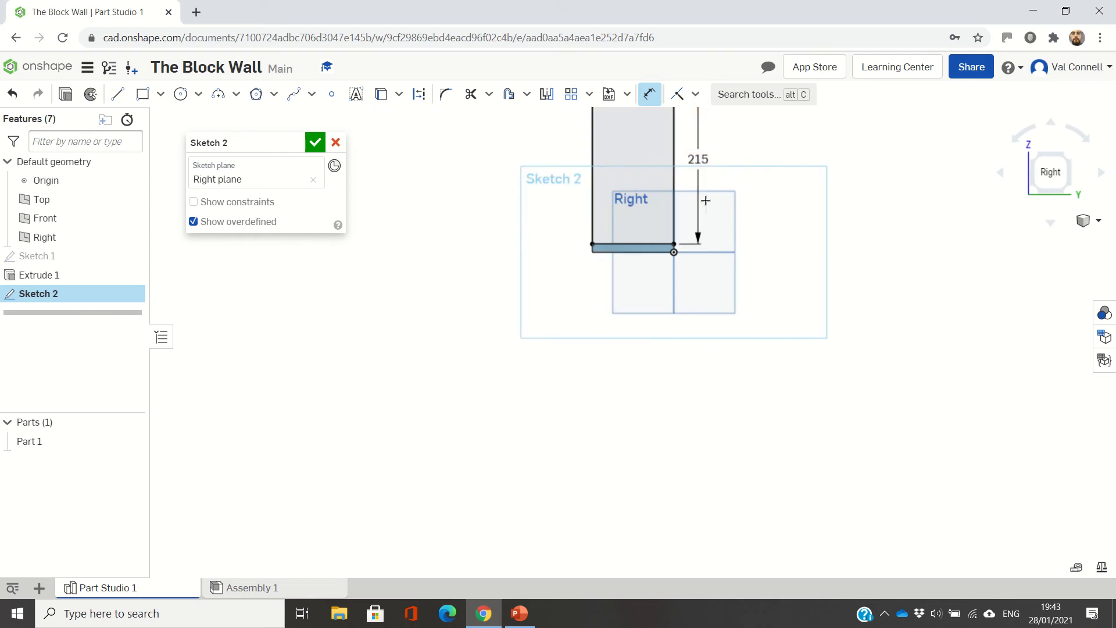
scroll(730, 157, "down", 5)
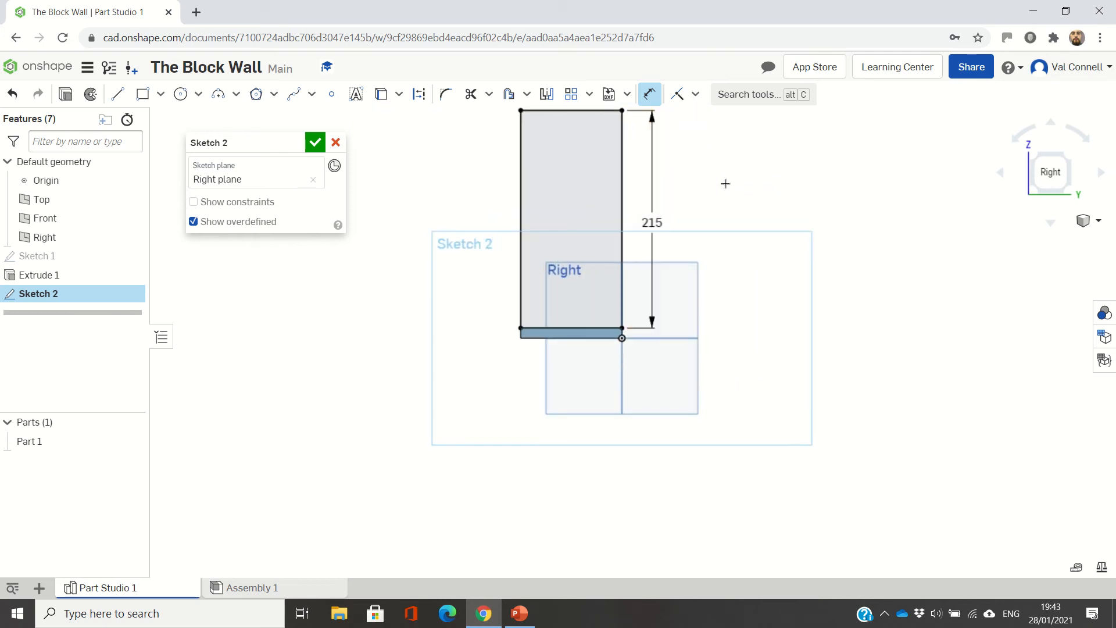
- Extrude the block profile as a new solid with a blind depth of 440 mm
left_click(66, 96)
right_click_drag(440, 217, 456, 215)
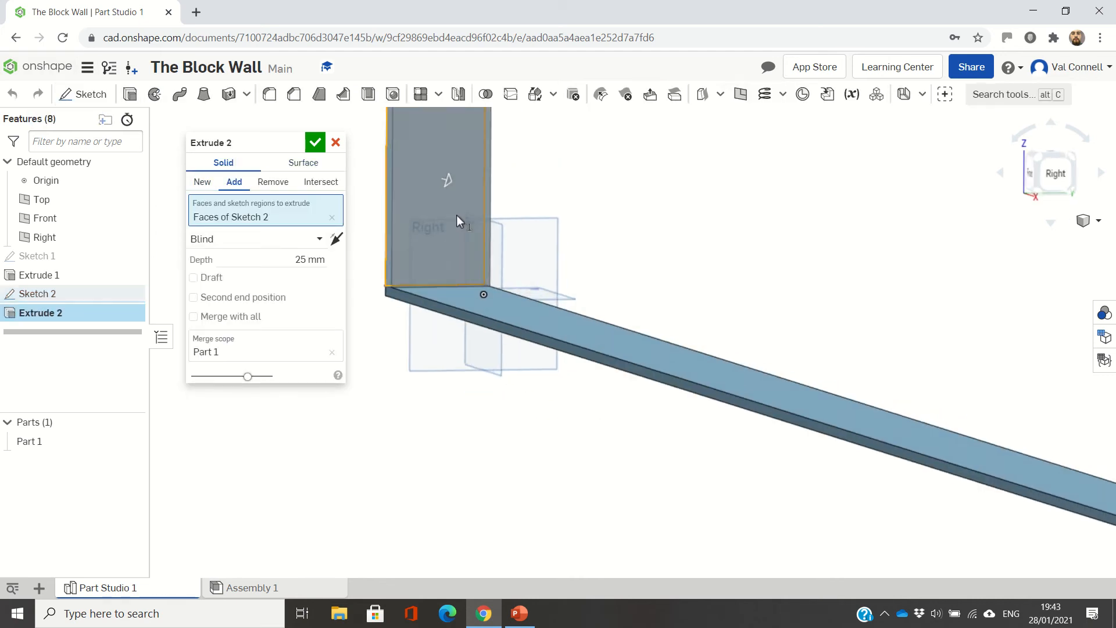
left_click(203, 182)
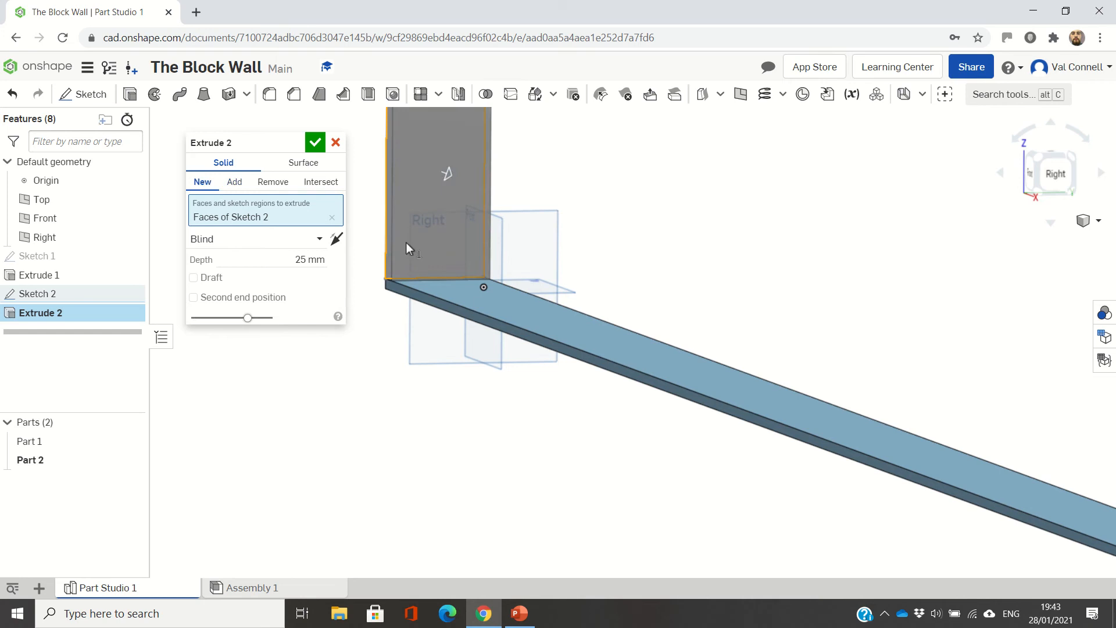
left_click(311, 260)
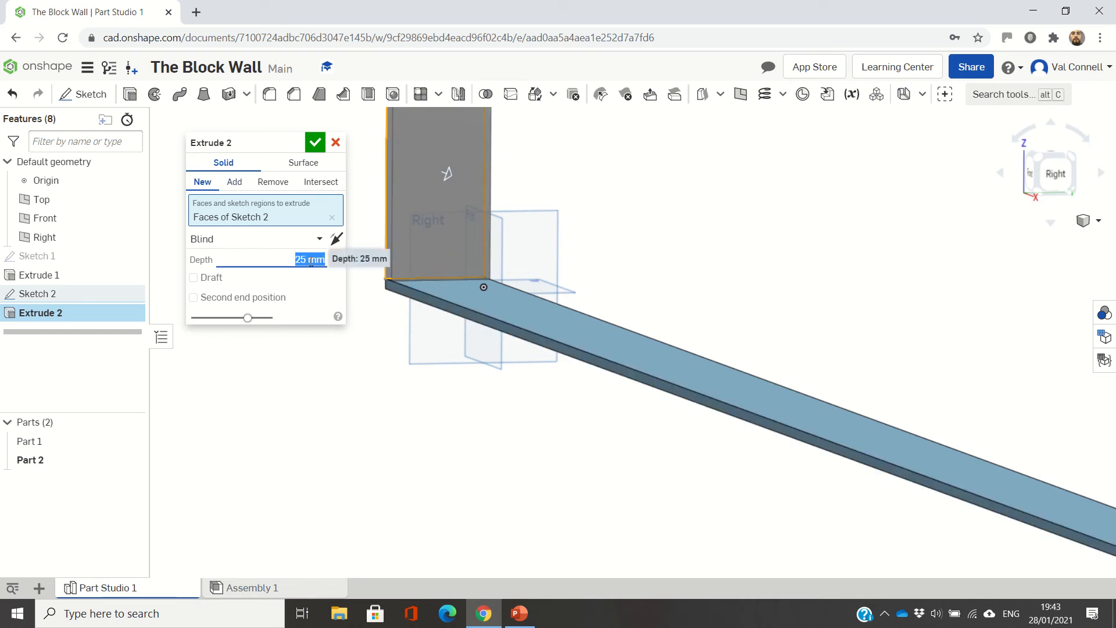
type("440")
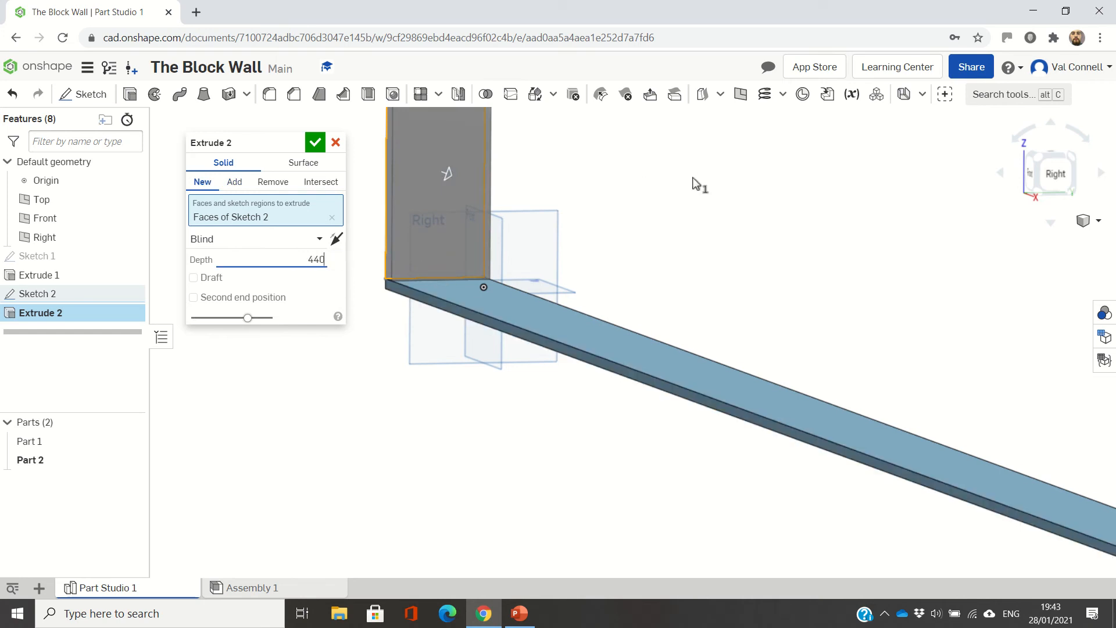
key("Return")
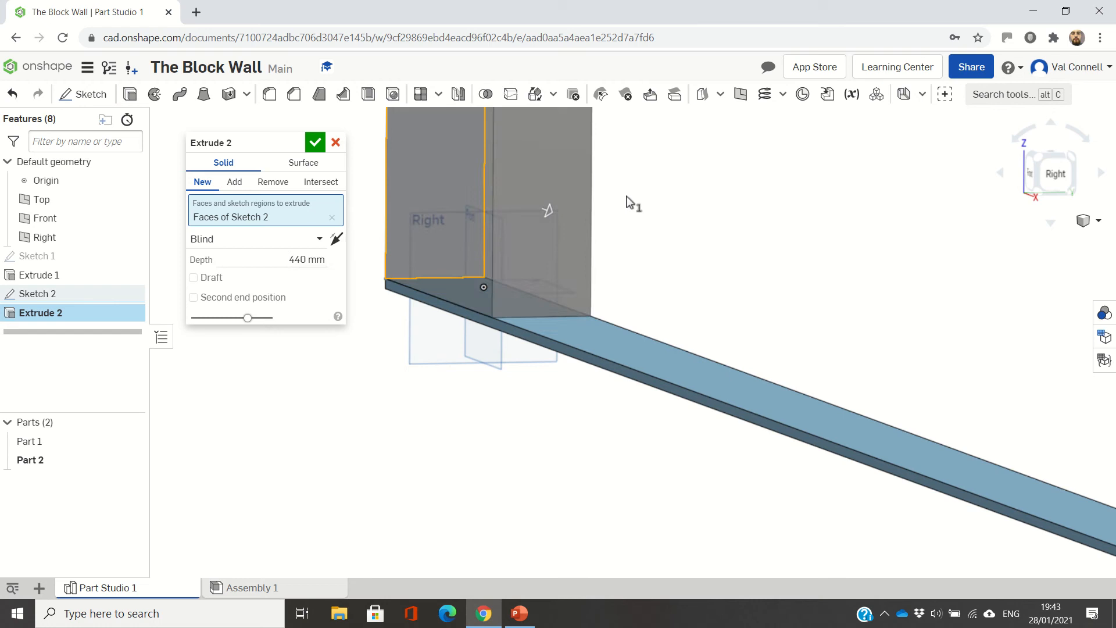
left_click(315, 143)
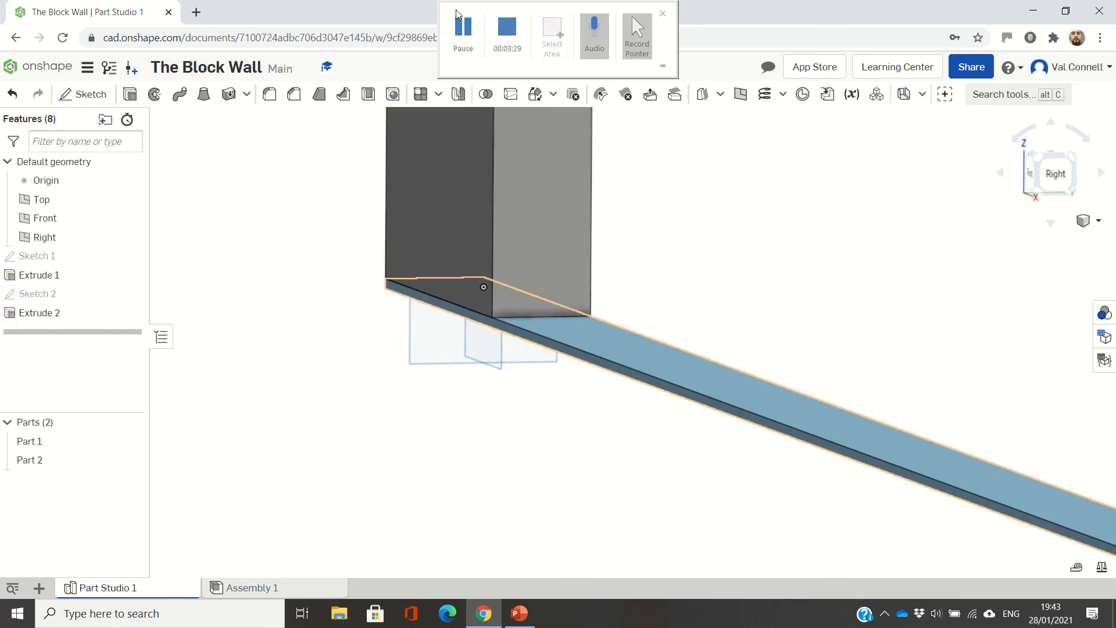
left_click(458, 18)
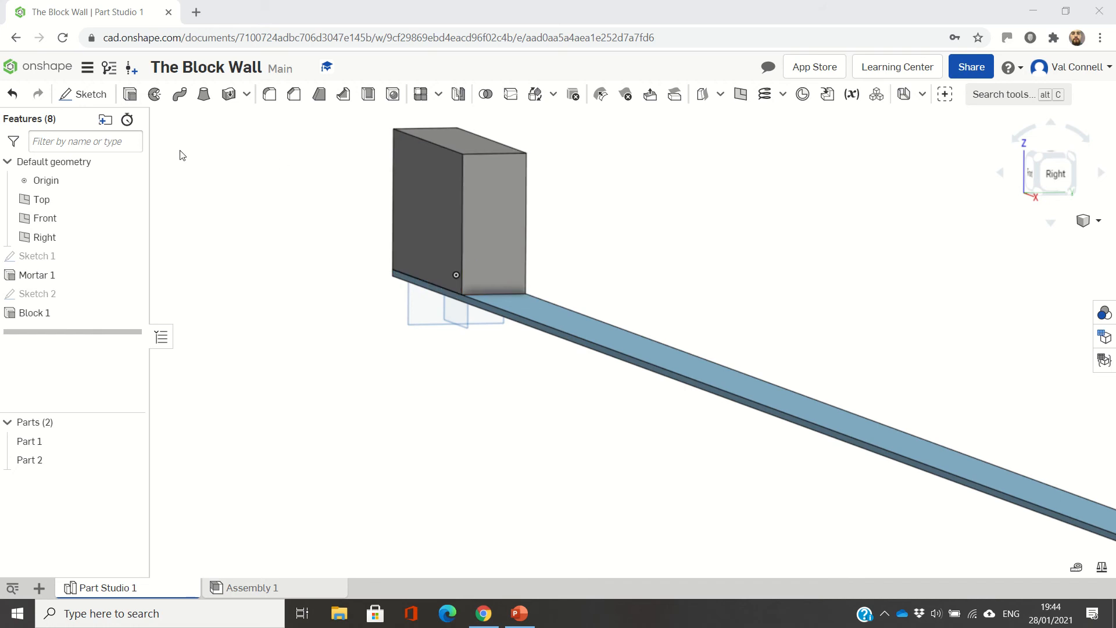
- Sketch a corner rectangle on the block's end face, spanning the full 100 by 215 mm face between opposite corners
left_click(89, 93)
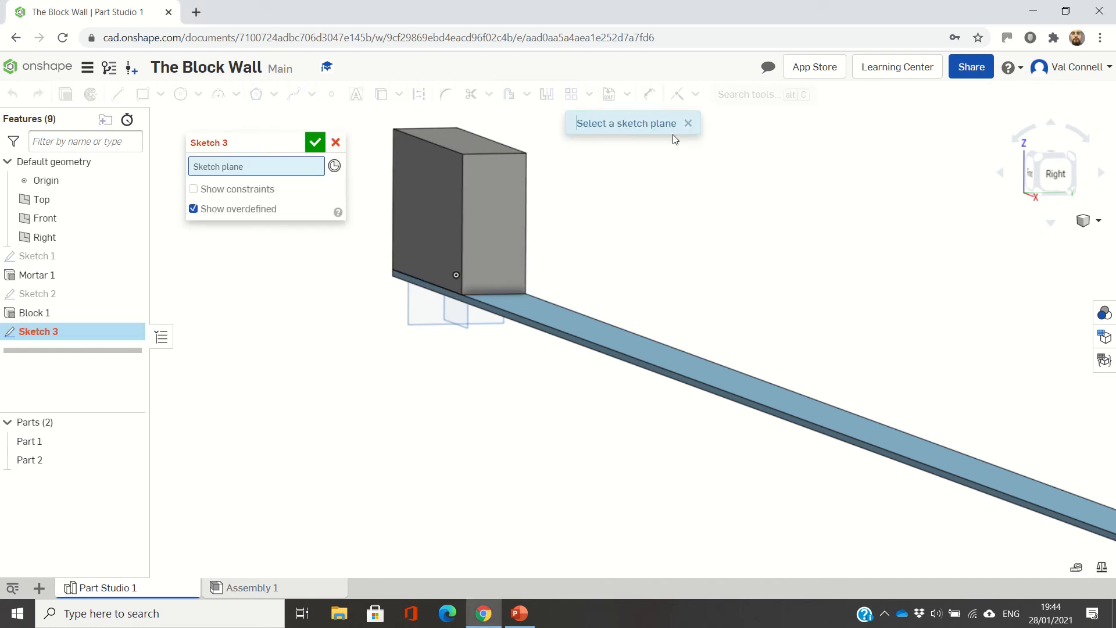
left_click(496, 194)
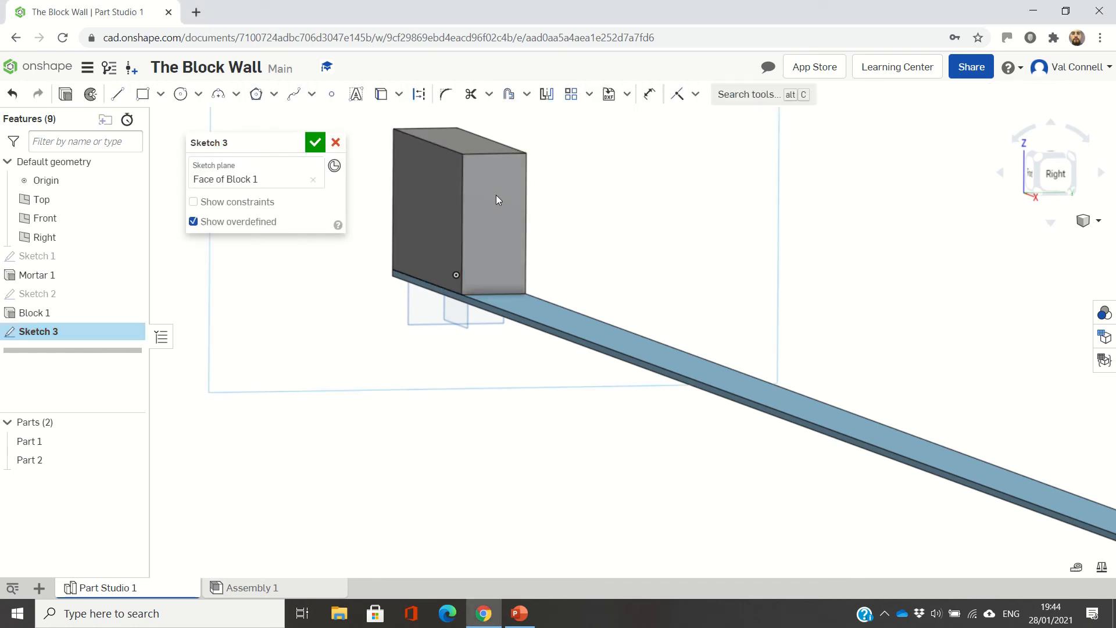
left_click(147, 103)
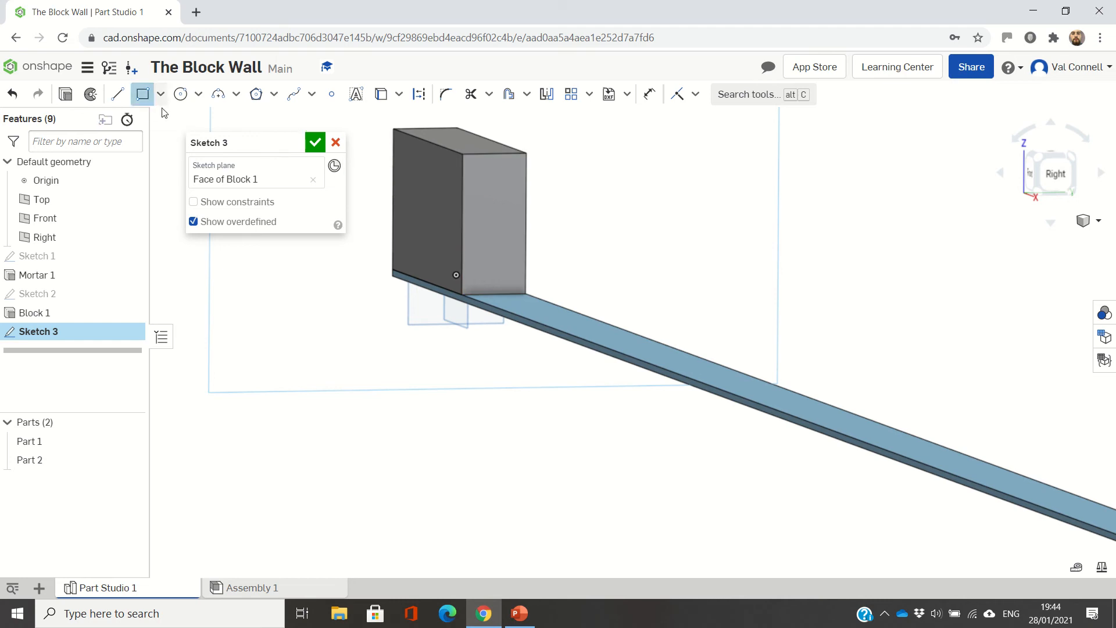
left_click(463, 155)
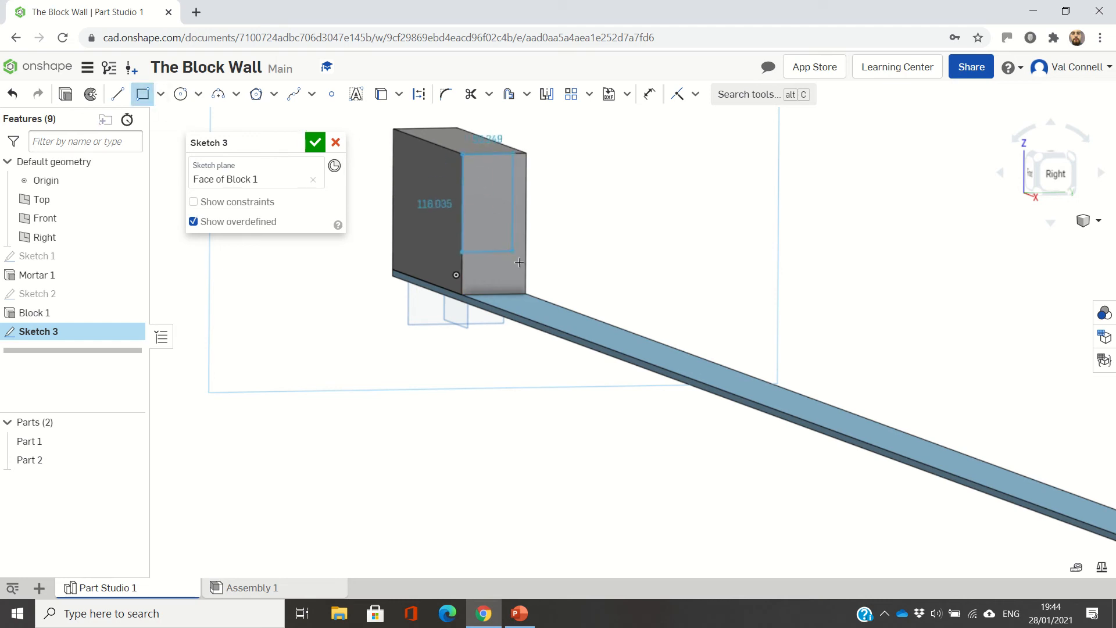
left_click(526, 295)
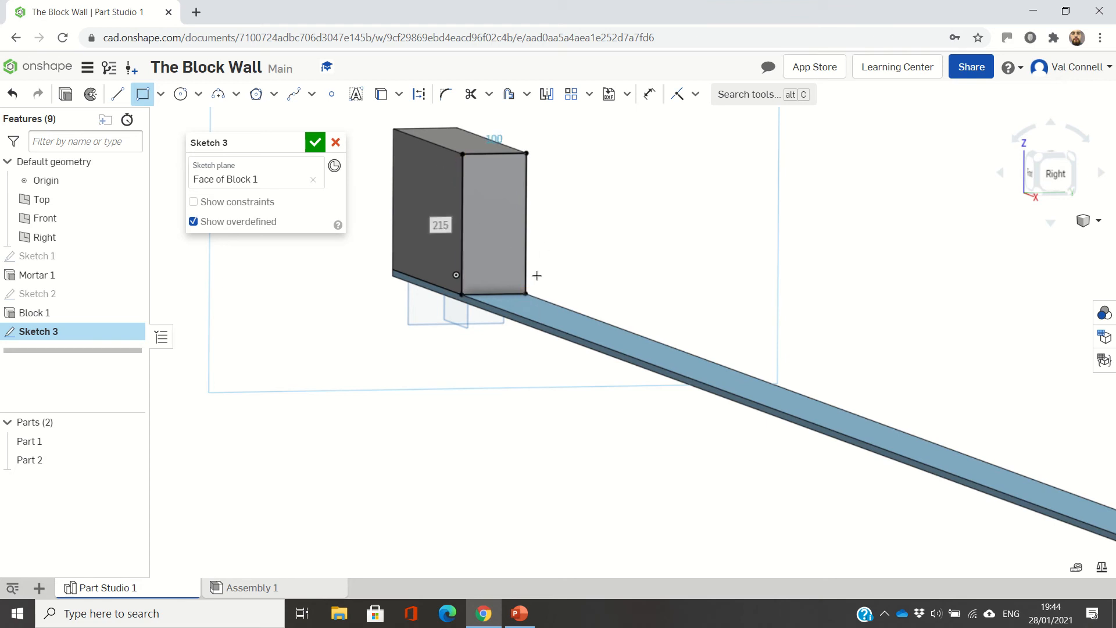
- Extrude the end-face rectangle as a new solid with a blind depth of 10 mm
left_click(68, 96)
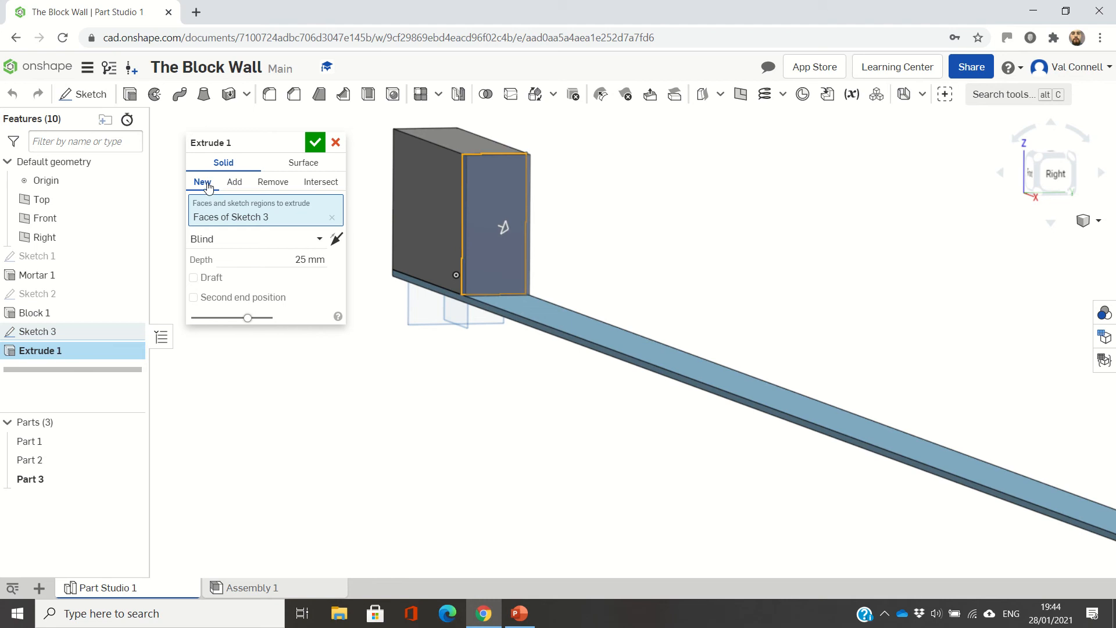
left_click(268, 257)
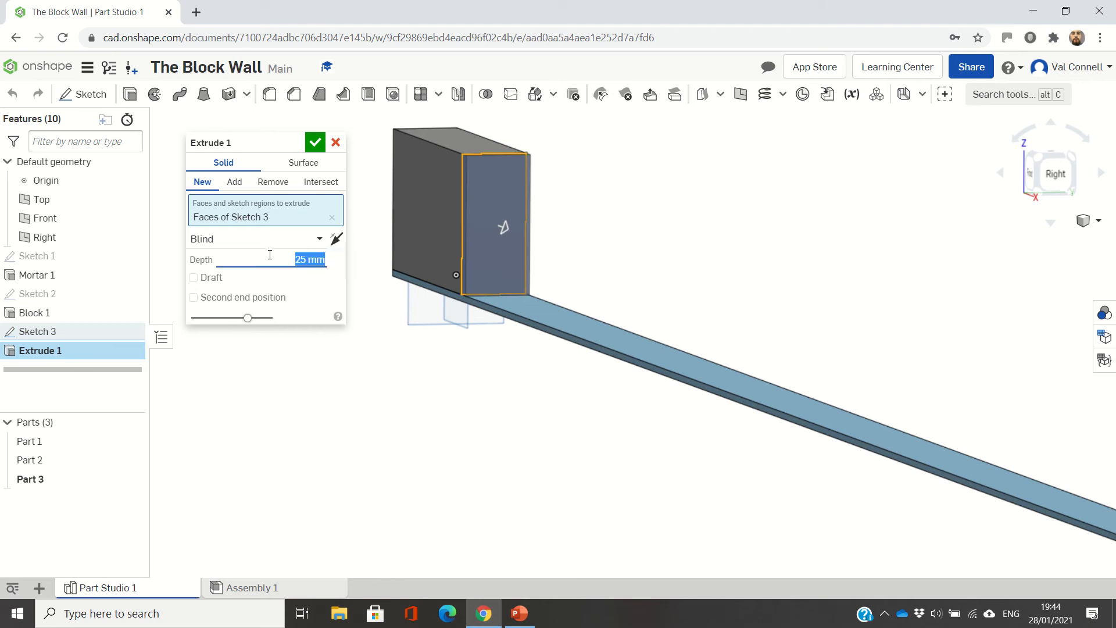
type("10")
key("Return")
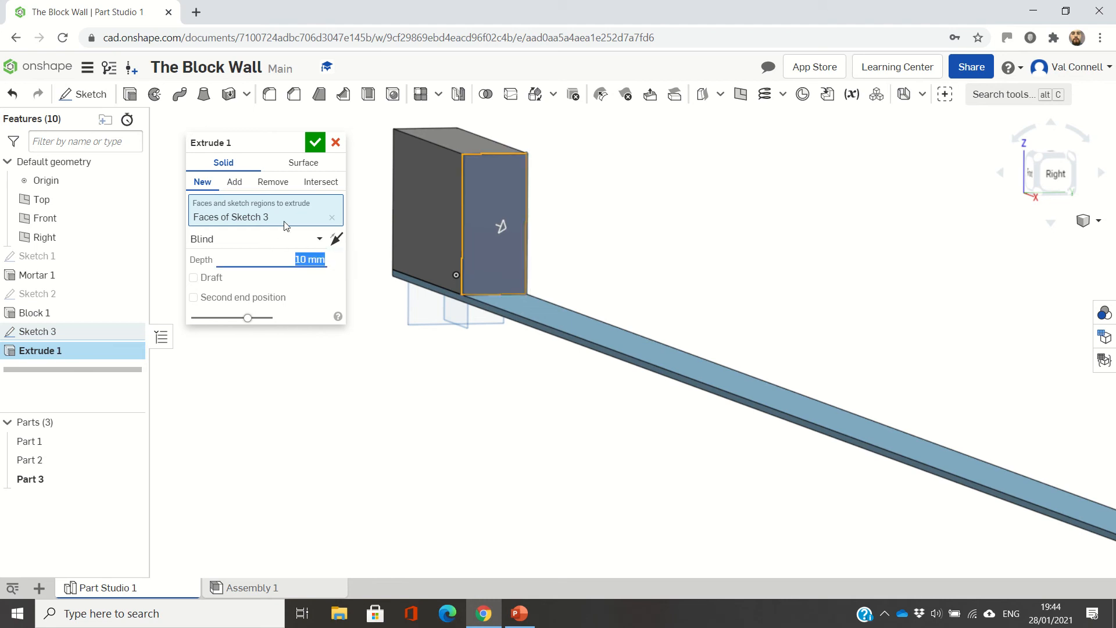
left_click(314, 143)
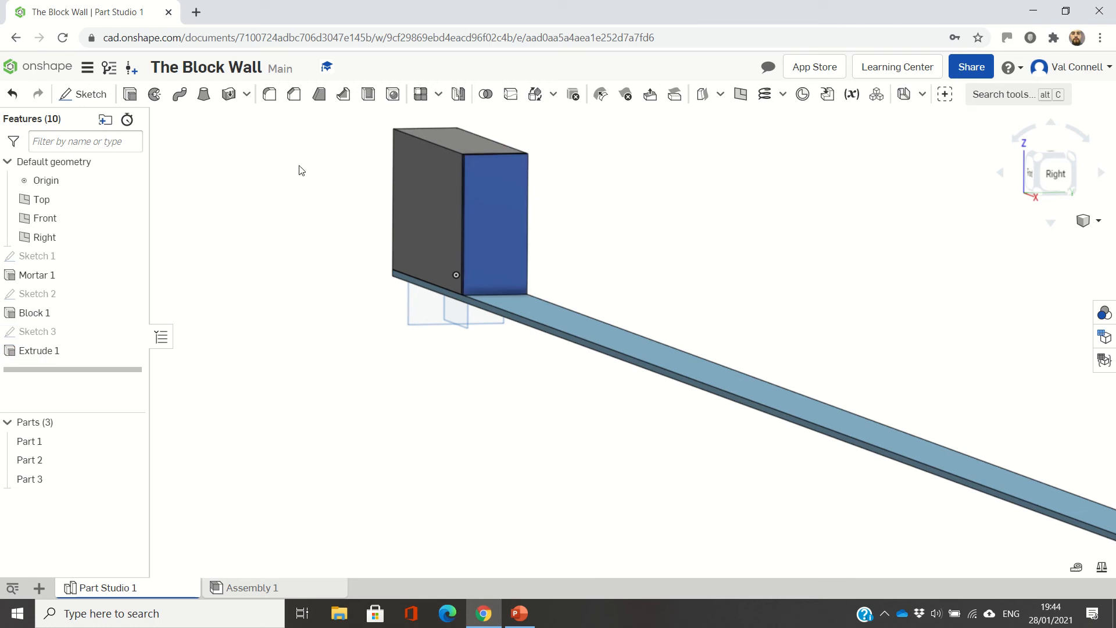
- Rename the 10 mm end-face extrusion feature as Mortar 2
right_click(89, 351)
left_click(122, 358)
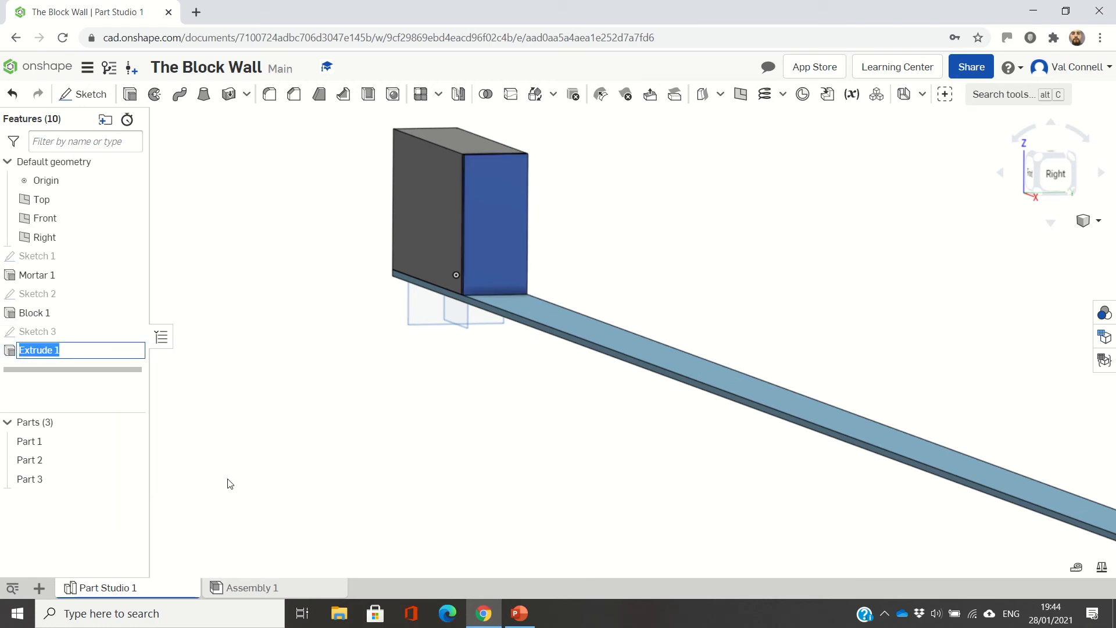
type("Mortar 2")
key("Return")
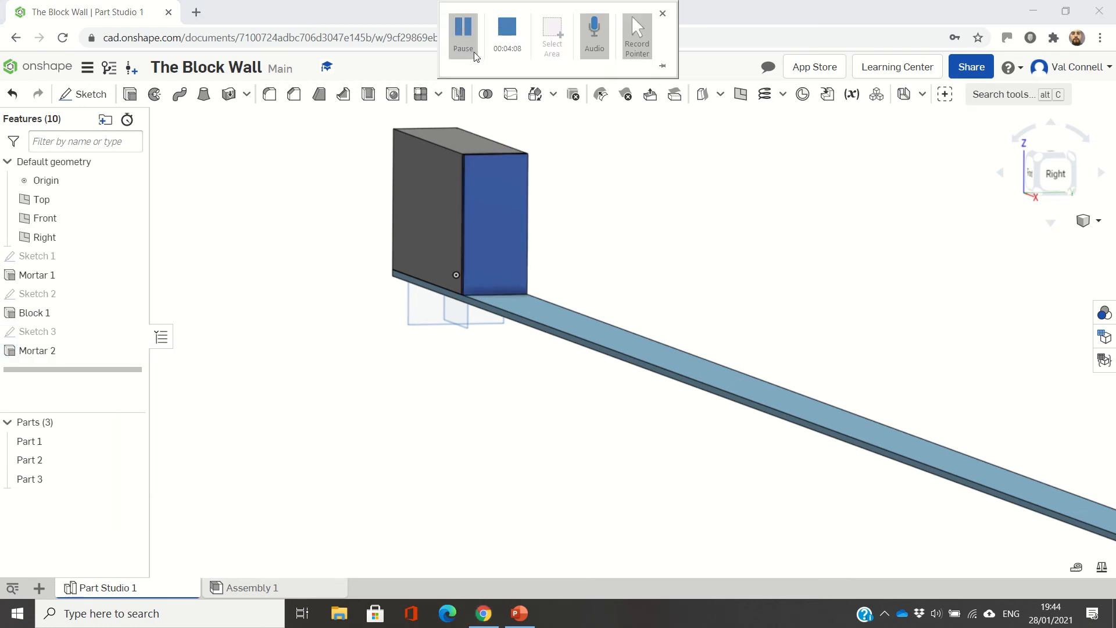
scroll(695, 319, "down", 10)
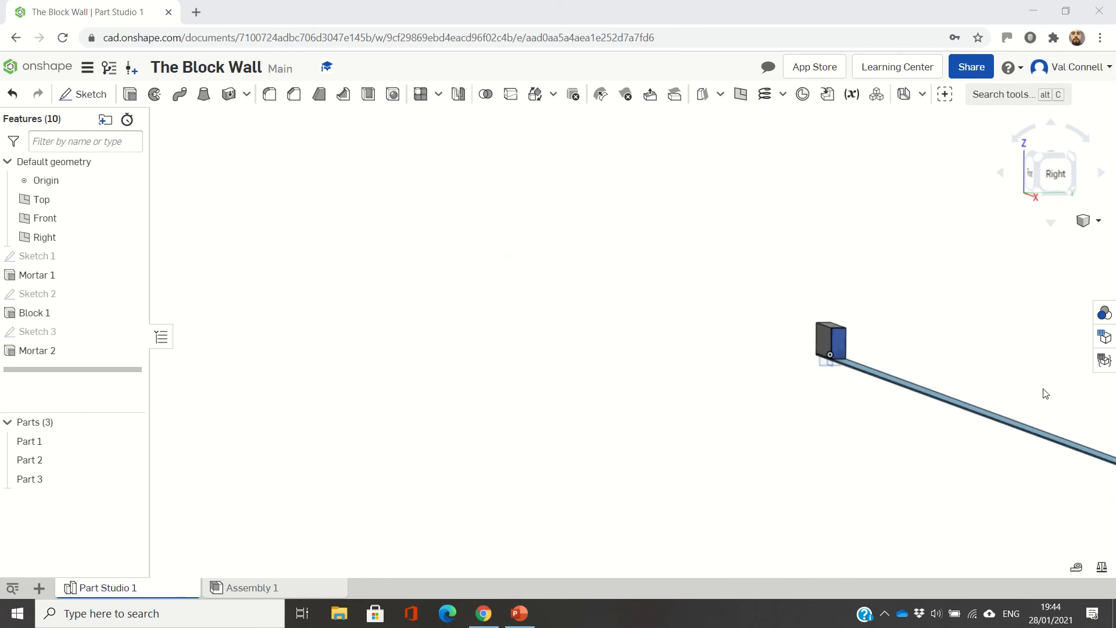
scroll(1101, 416, "up", 10)
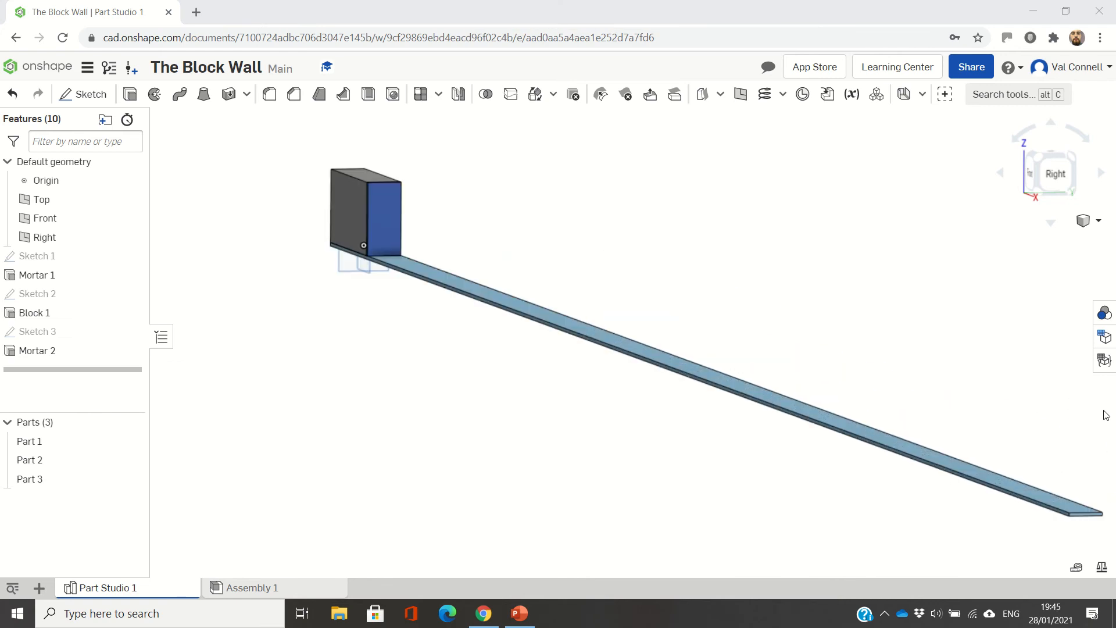
scroll(1111, 417, "down", 5)
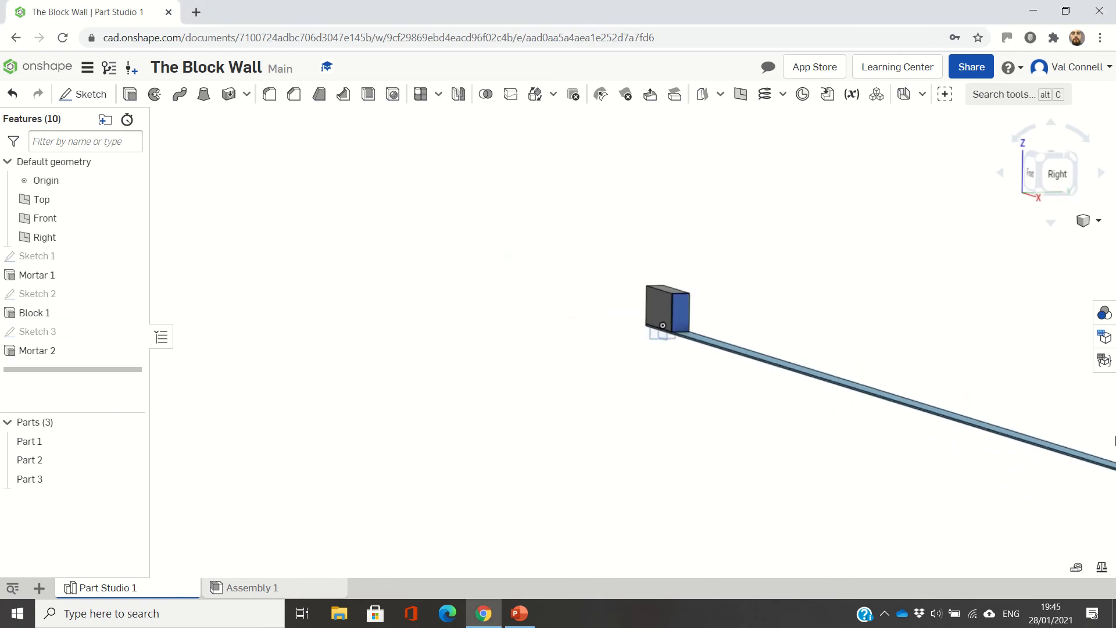
scroll(1113, 430, "up", 5)
scroll(1112, 440, "up", 3)
scroll(1046, 419, "down", 4)
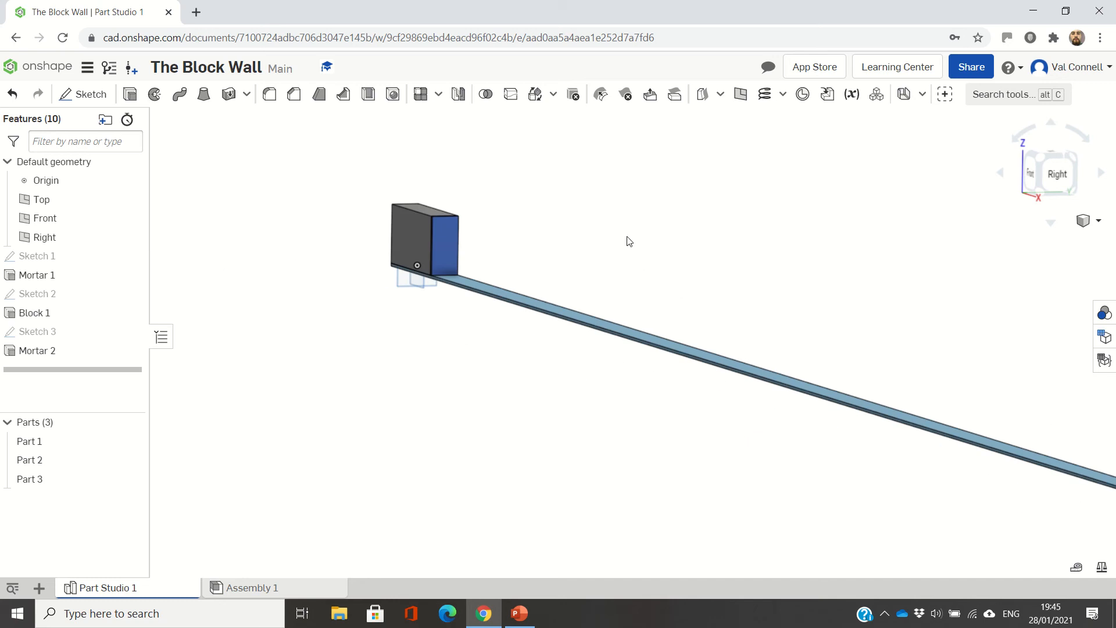
scroll(617, 223, "up", 2)
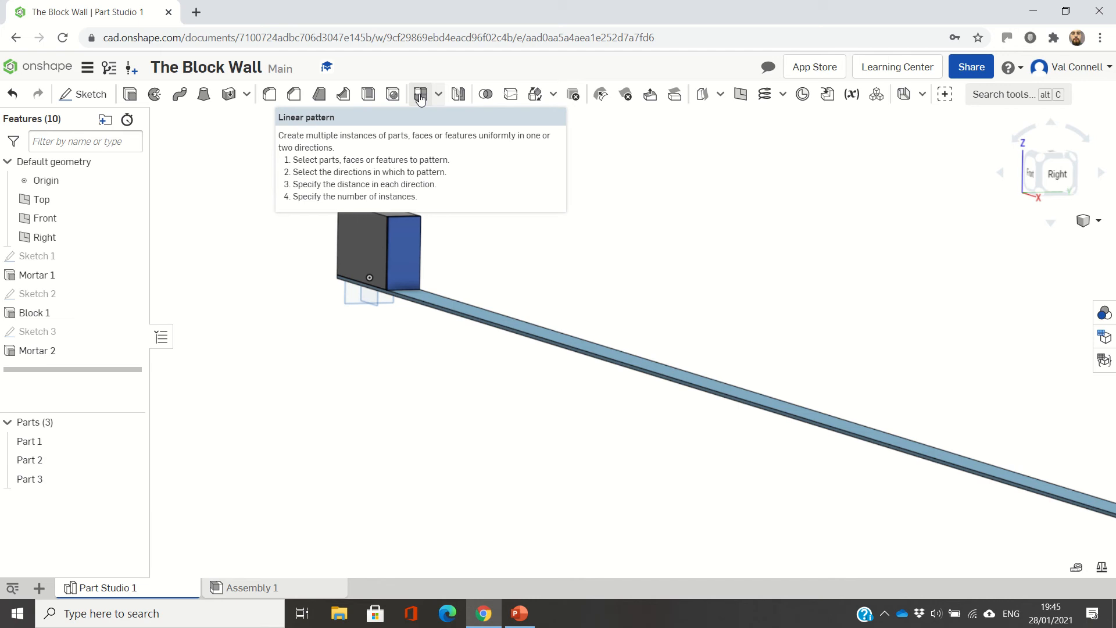
- Start a linear part pattern and name it Bottom Blocks
left_click(420, 96)
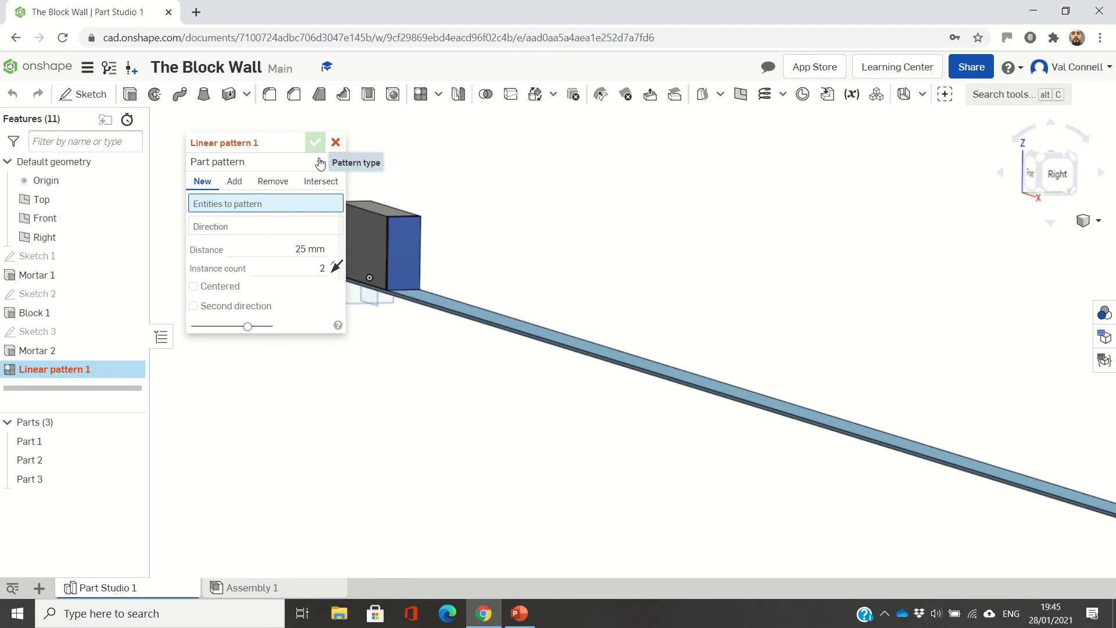
left_click(295, 144)
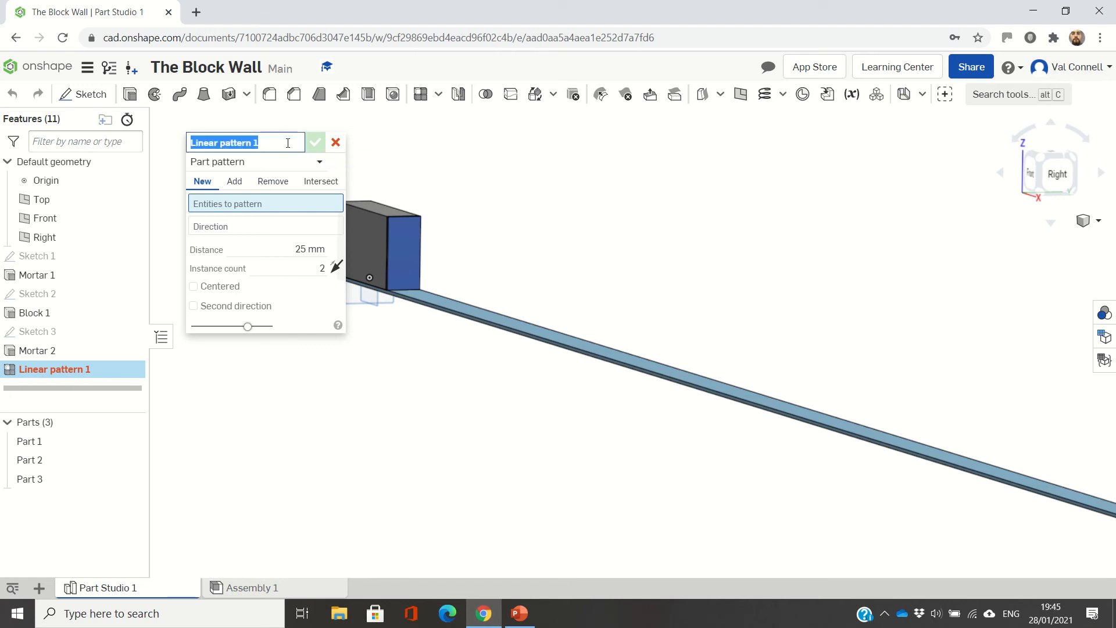
type("Bo")
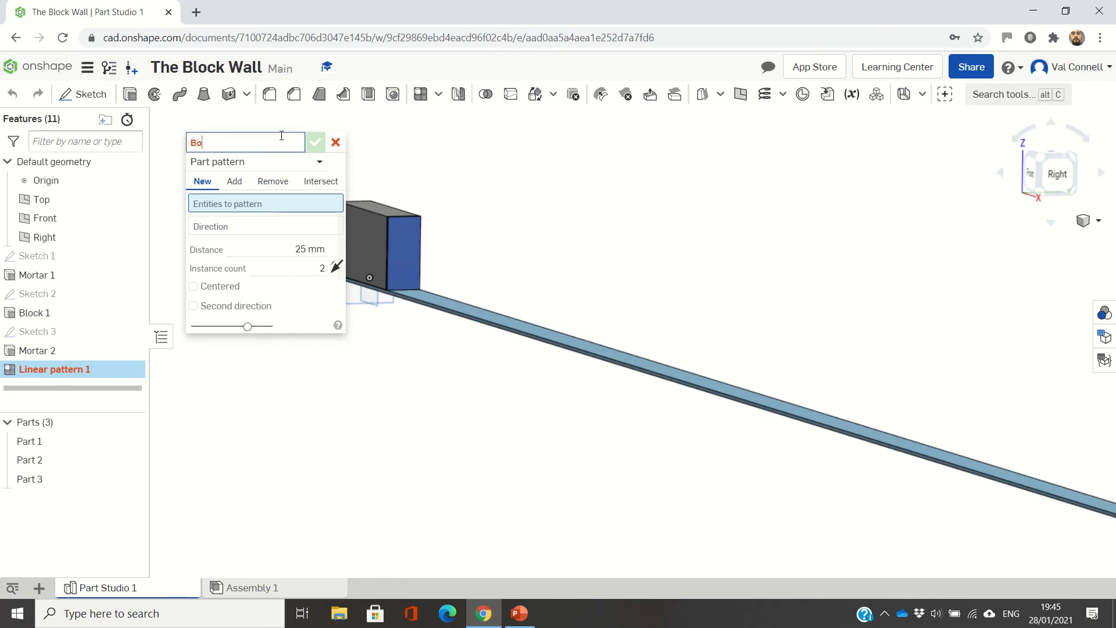
type("ttom Blocks")
- Select the block and its end mortar joint as the pattern entities, with the long edge of Mortar 1 as the direction
left_click(227, 211)
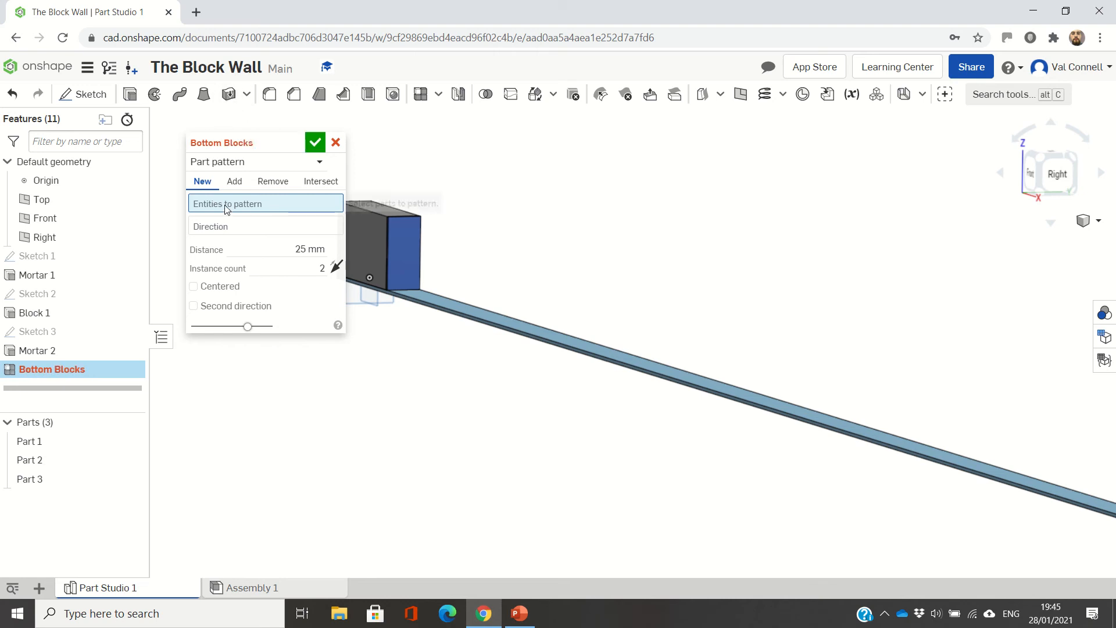
left_click(370, 229)
scroll(401, 227, "down", 3)
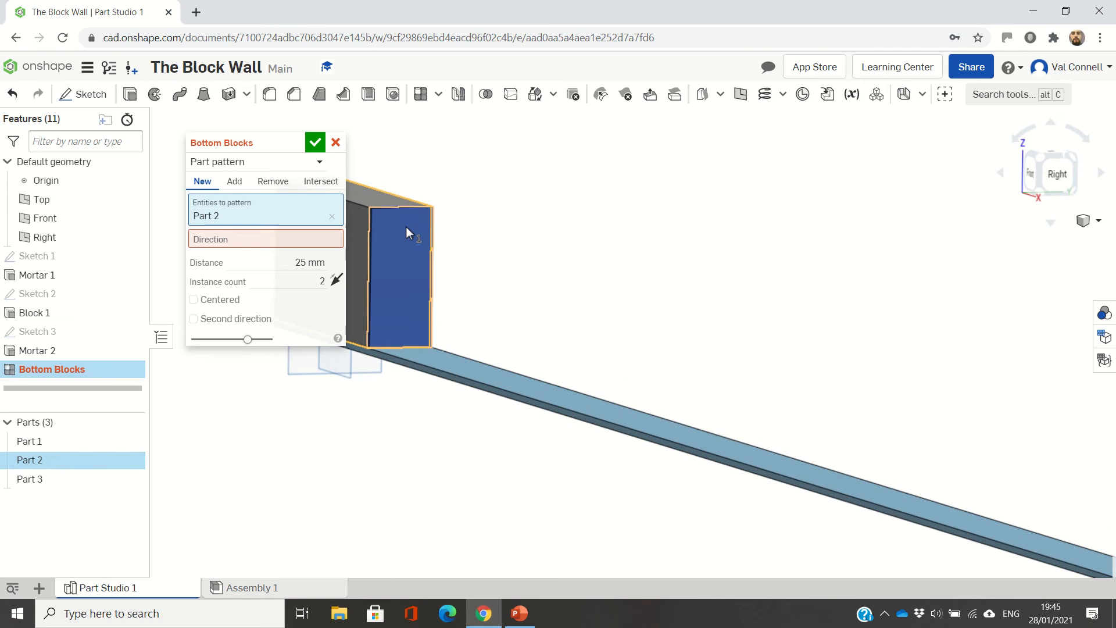
left_click(414, 232)
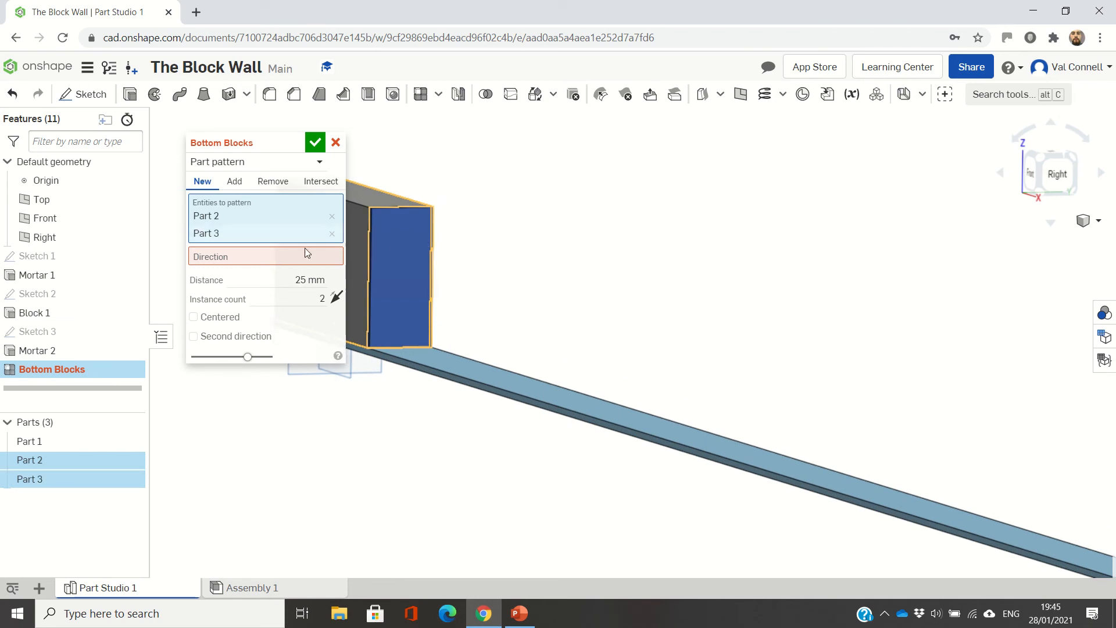
left_click(255, 257)
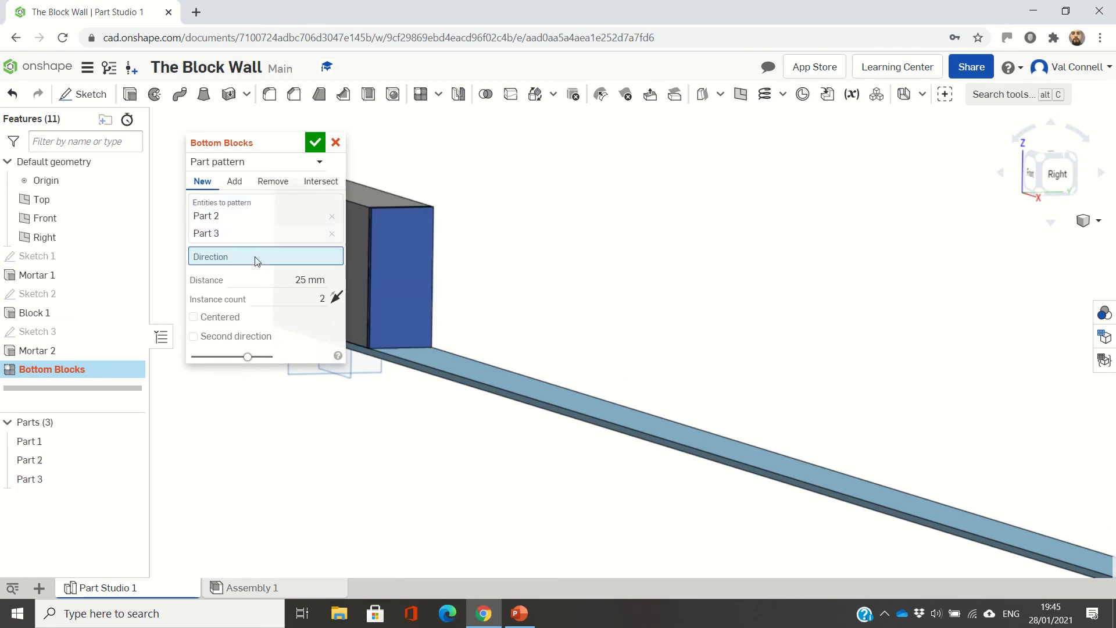
left_click(437, 368)
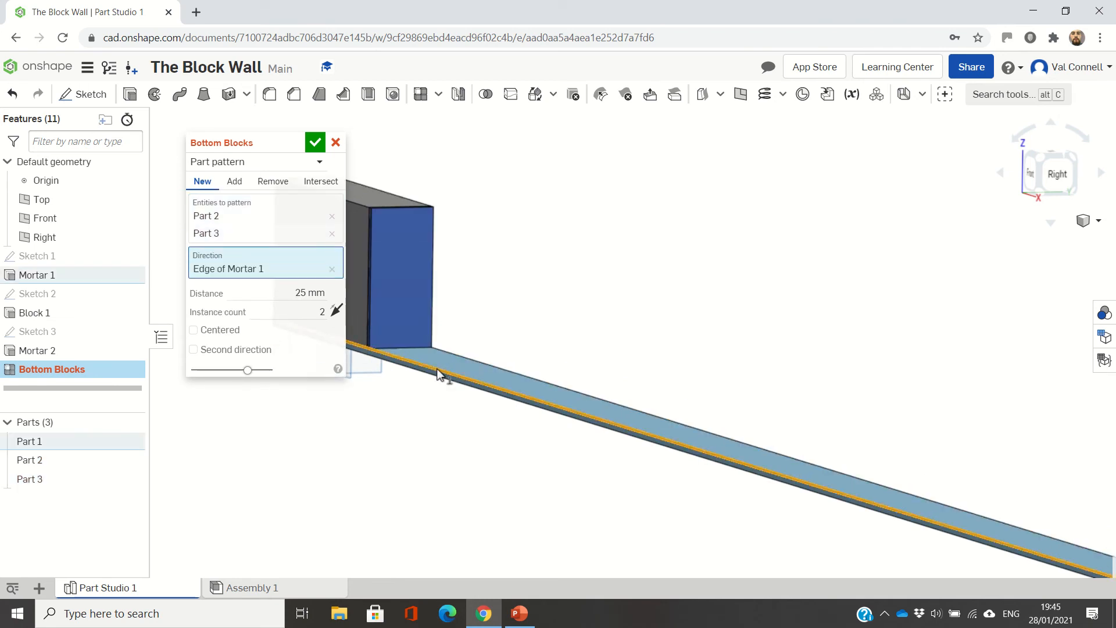
- Set the Bottom Blocks pattern distance to 450 mm
left_click(313, 293)
scroll(510, 266, "down", 2)
mouse_move(506, 260)
right_mouse_down()
mouse_move(517, 256)
mouse_move(505, 251)
right_mouse_up()
scroll(503, 252, "down", 3)
scroll(403, 238, "up", 3)
scroll(444, 288, "up", 2)
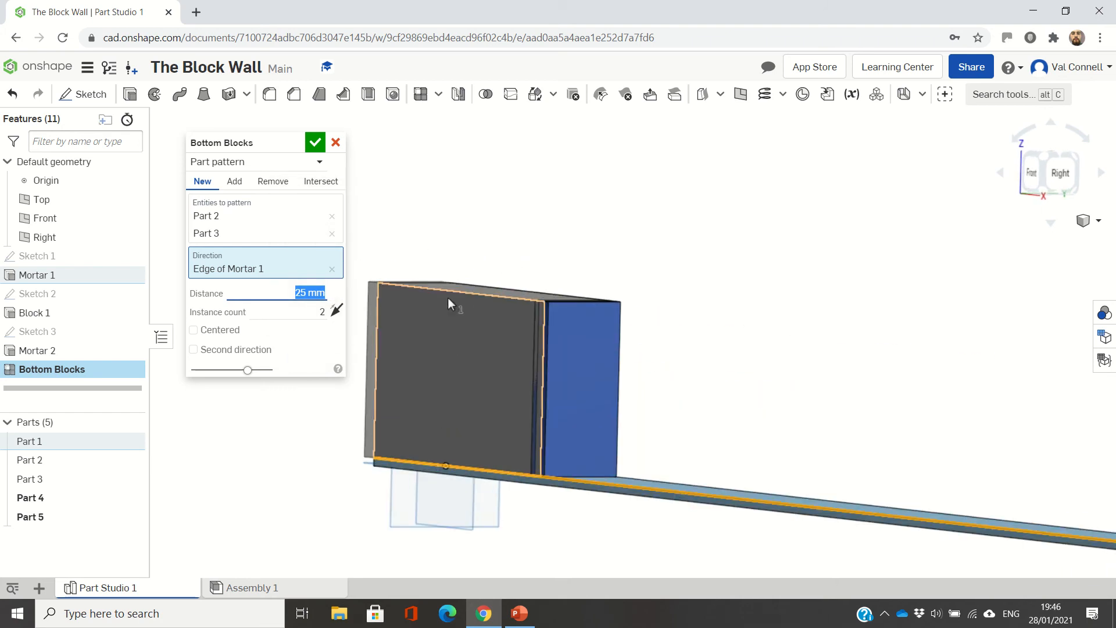
right_click_drag(497, 309, 560, 319)
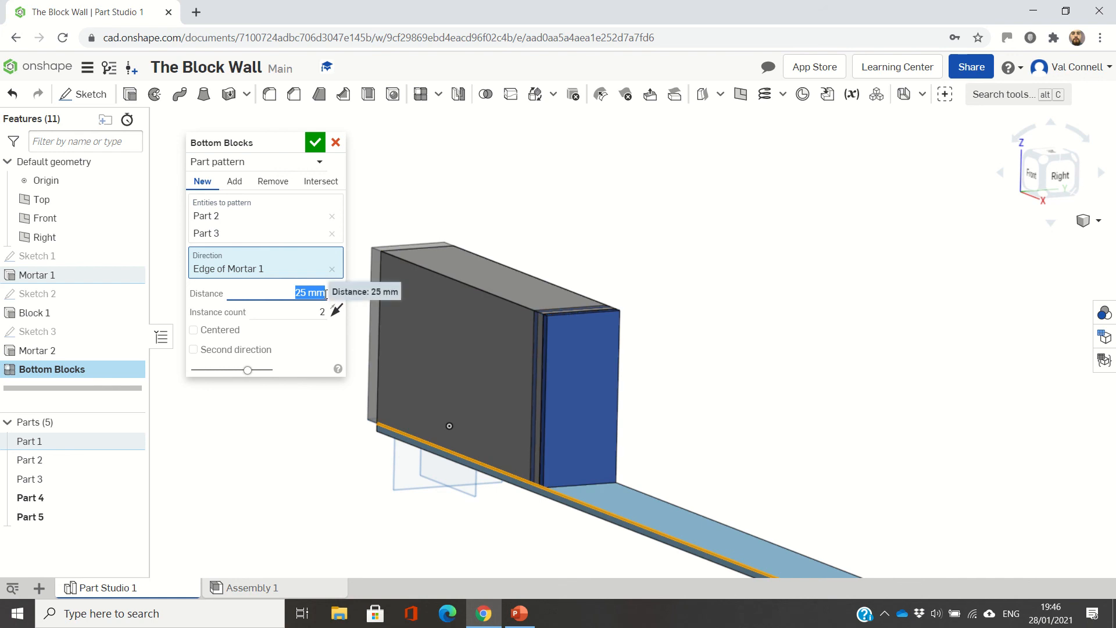
type("450")
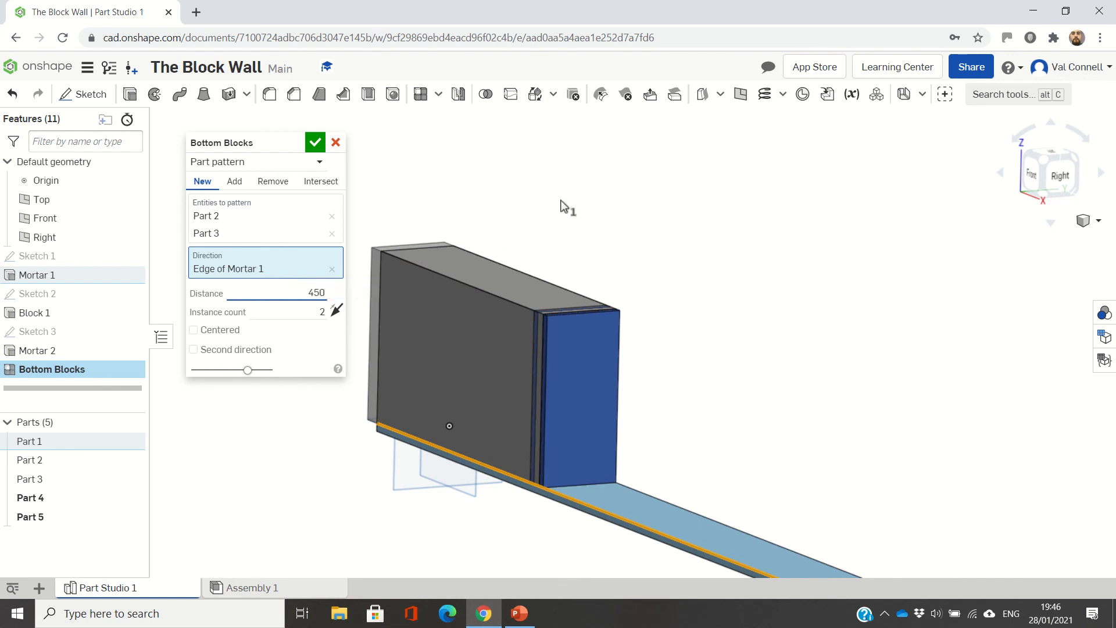
- Set the instance count to 20, flip the direction so the blocks run along the mortar strip, and accept the pattern
left_click(317, 313)
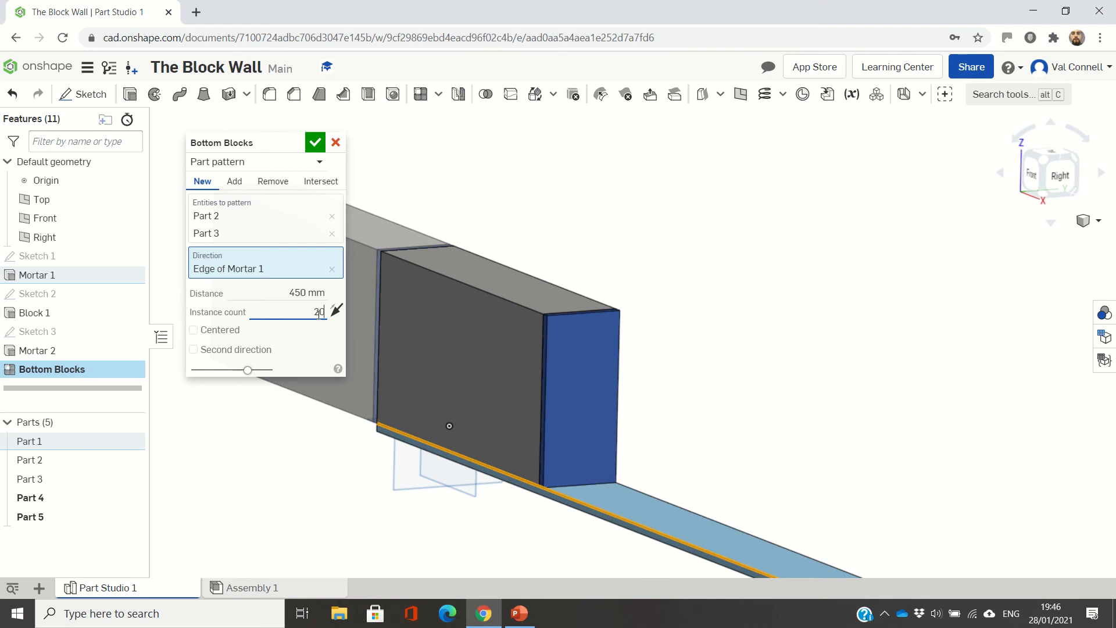
key("Return")
scroll(445, 325, "down", 3)
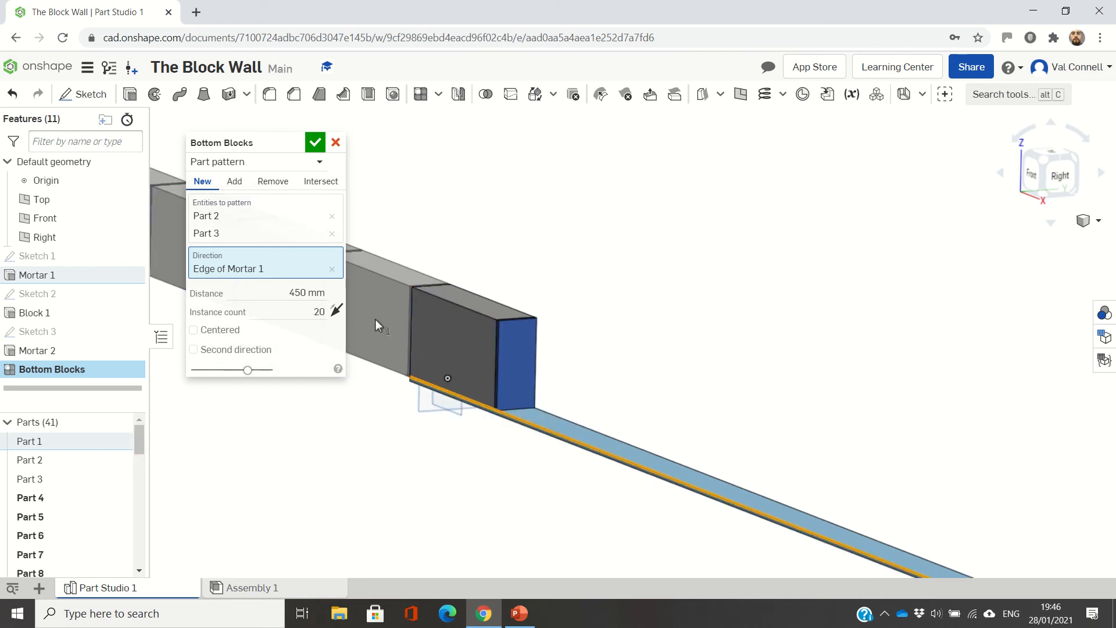
left_click(336, 312)
left_click(314, 143)
- Examine the patterned course of blocks, its vertical joints and the mortar strip beneath it
scroll(748, 329, "down", 5)
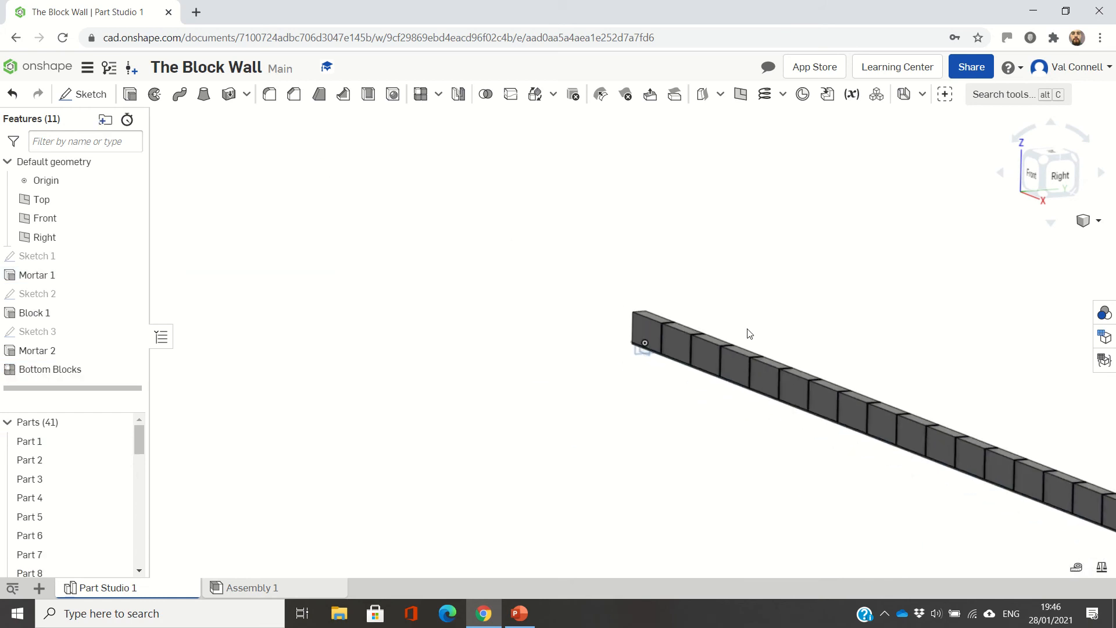
scroll(988, 389, "up", 3)
scroll(990, 423, "up", 3)
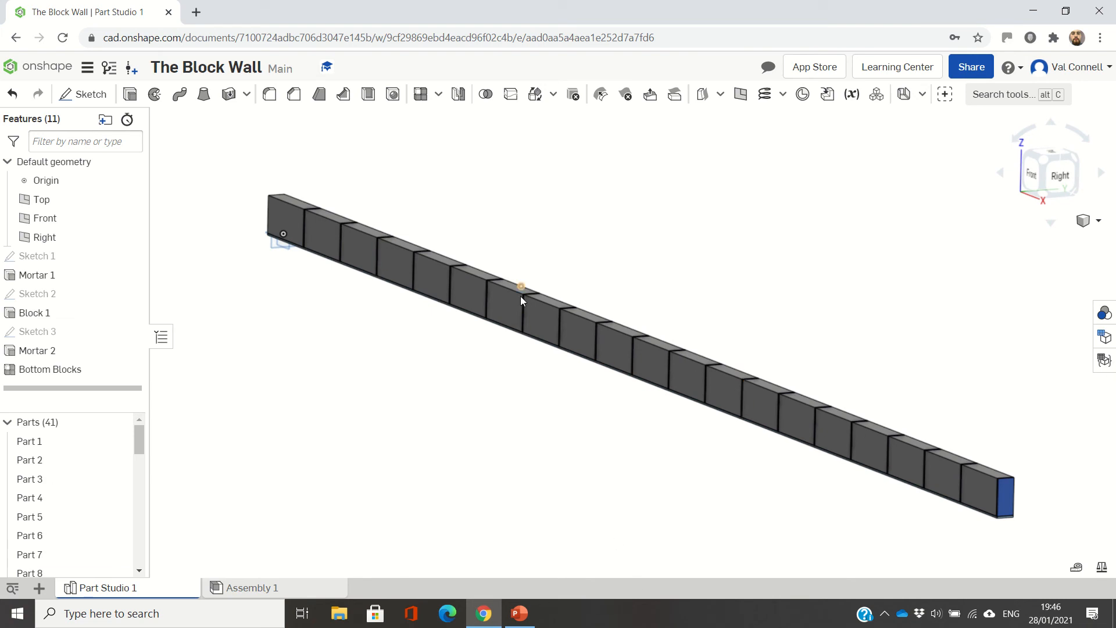
scroll(521, 295, "up", 5)
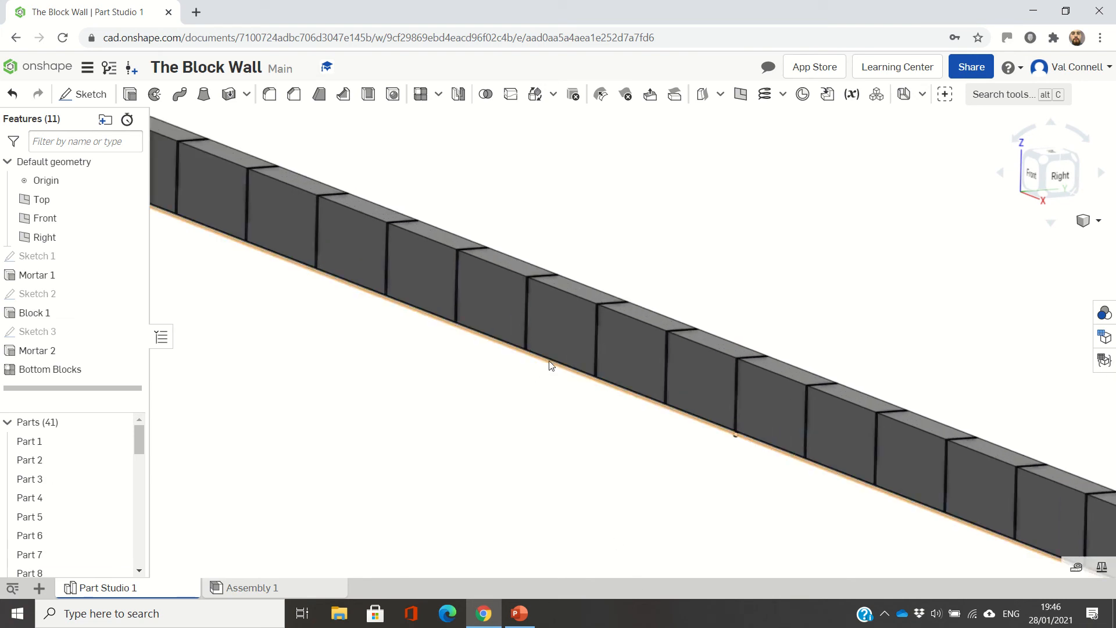
scroll(551, 365, "up", 5)
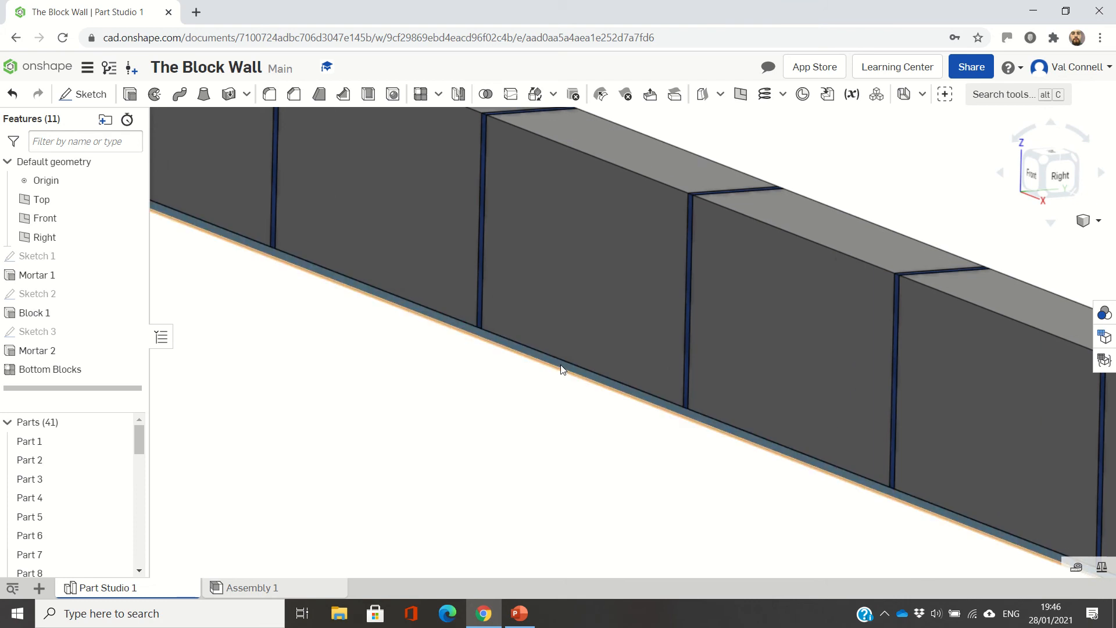
scroll(527, 365, "down", 5)
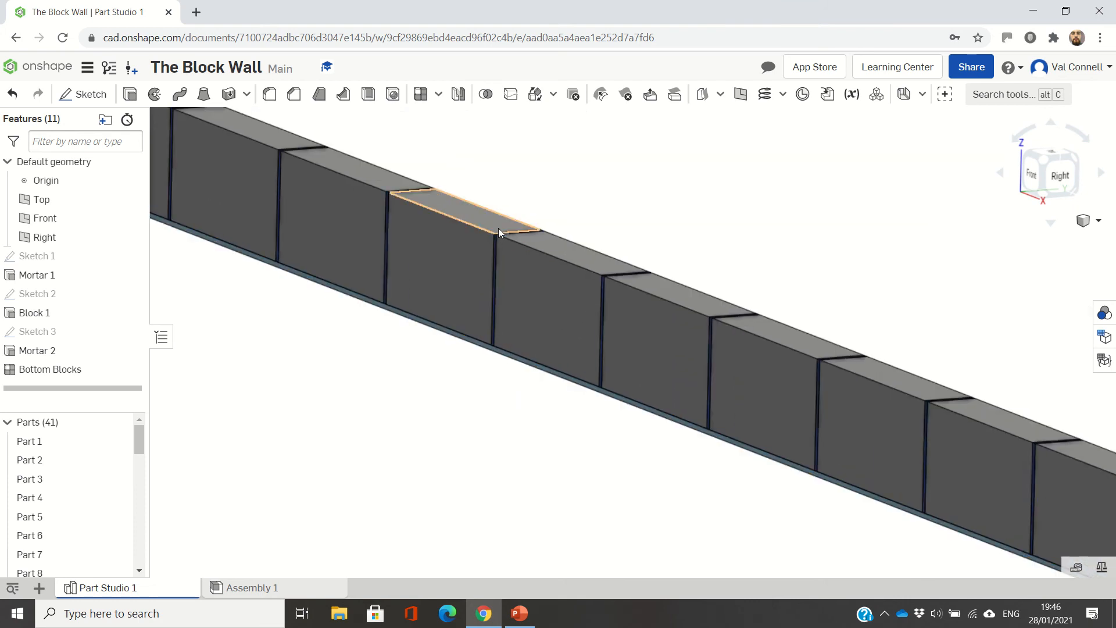
scroll(497, 228, "down", 3)
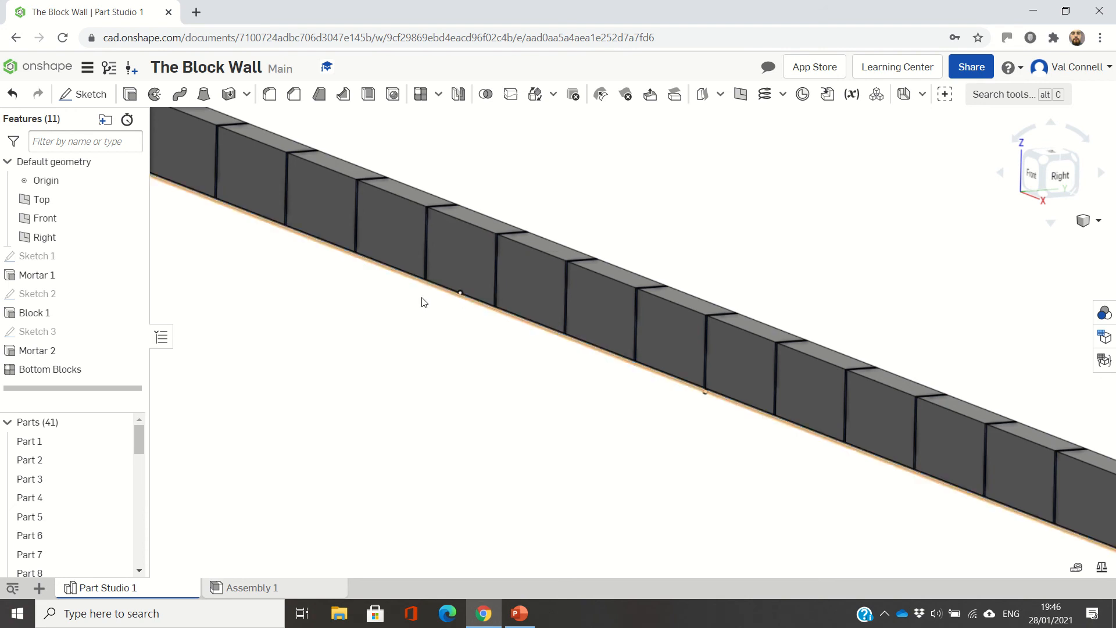
right_click(50, 275)
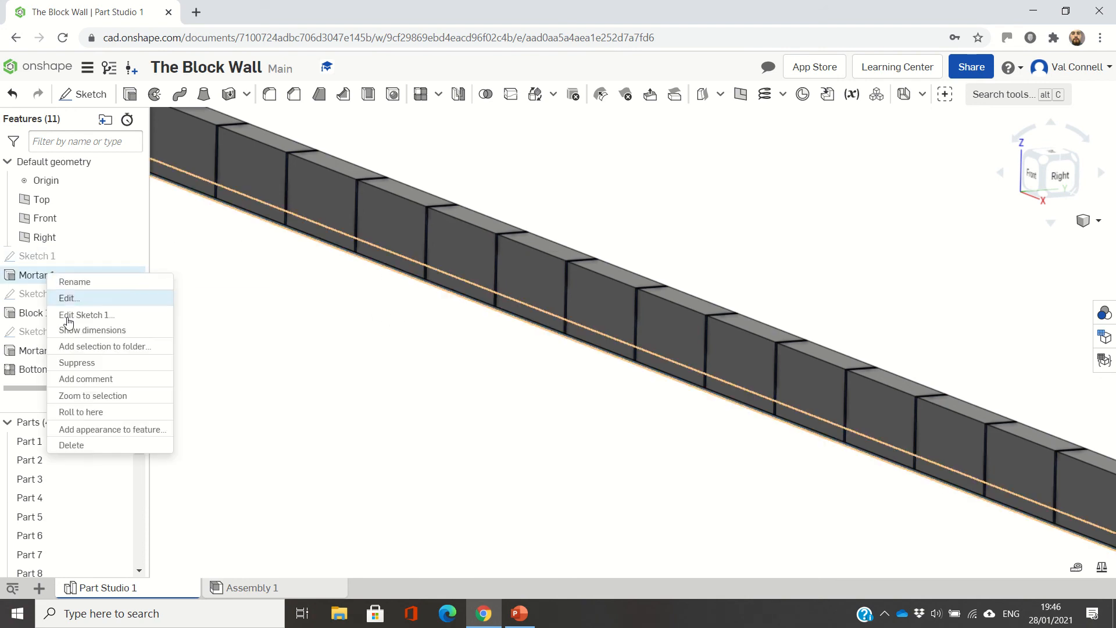
left_click(80, 364)
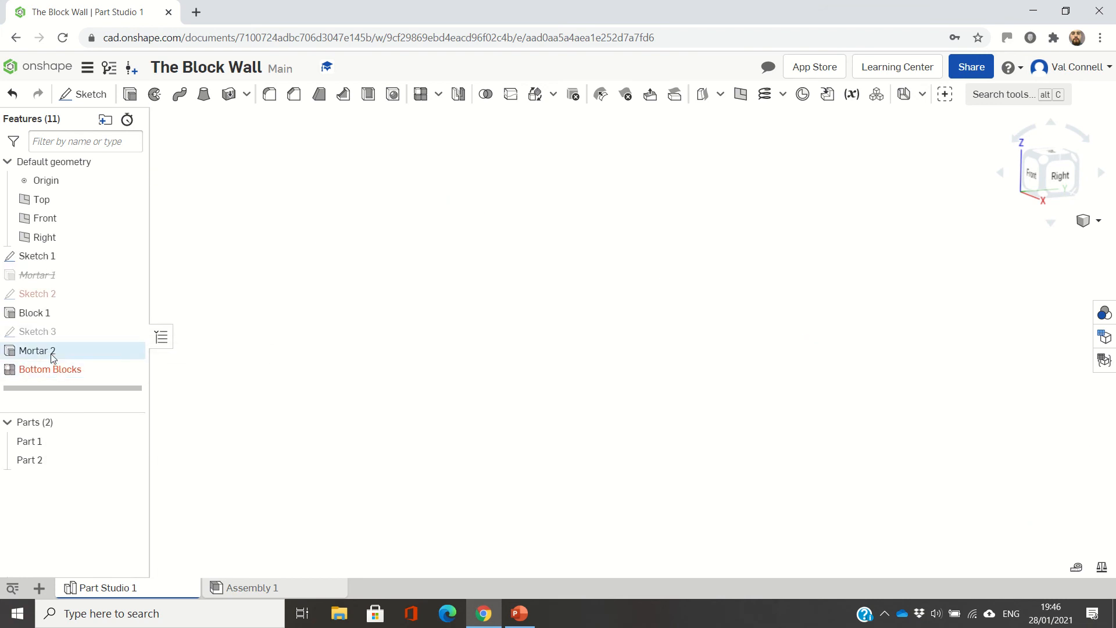
right_click(54, 283)
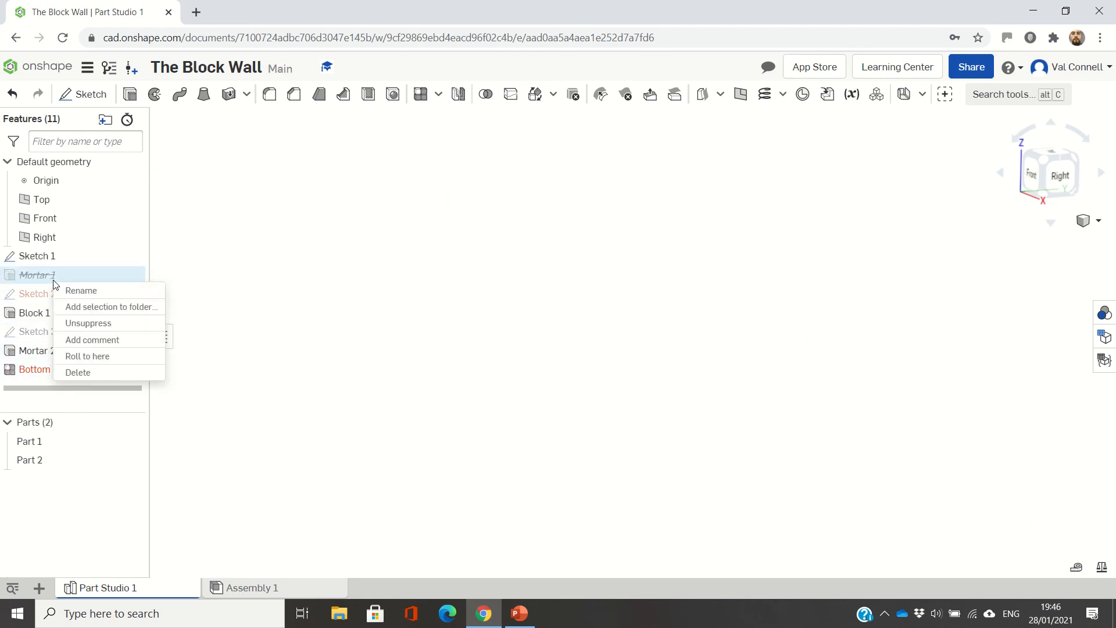
left_click(71, 323)
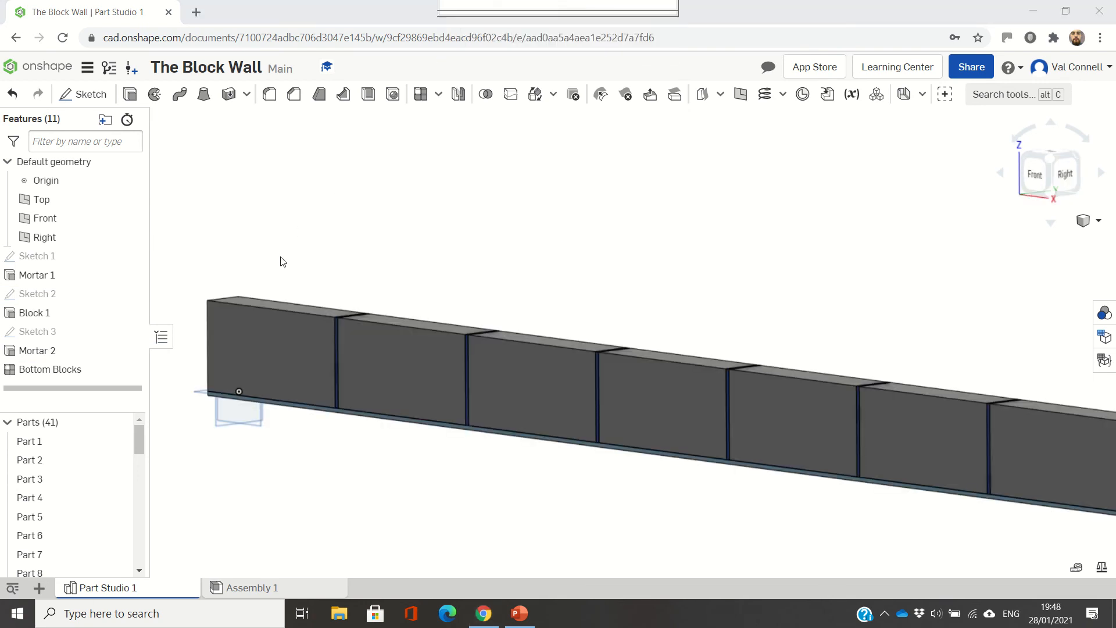
- Suppress the Mortar 1 feature to expose the underside of the first block
right_click(57, 276)
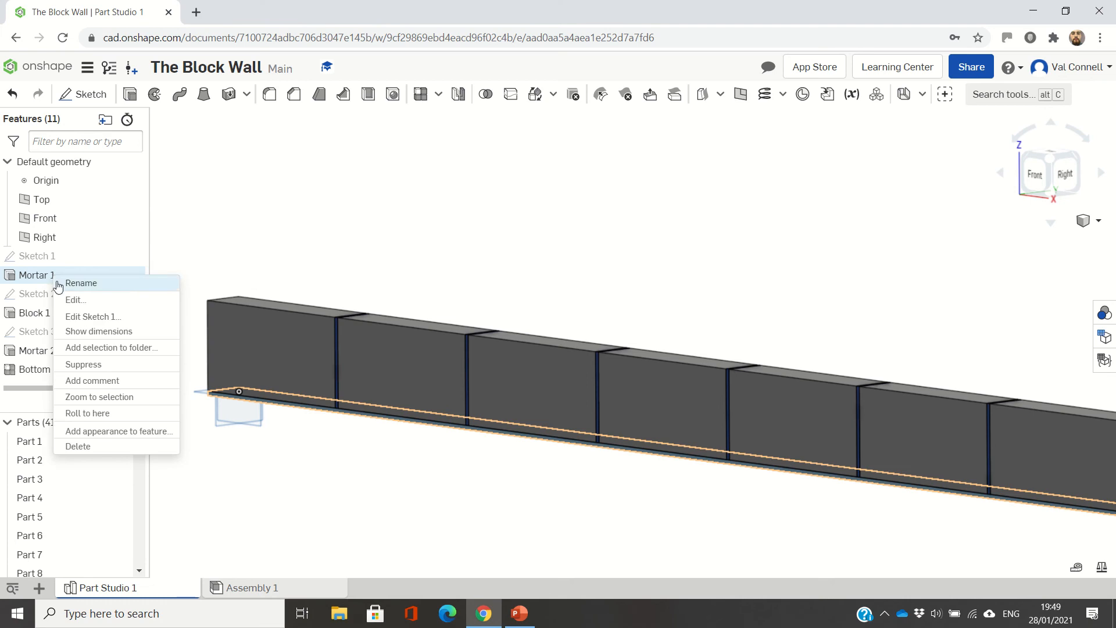
left_click(92, 363)
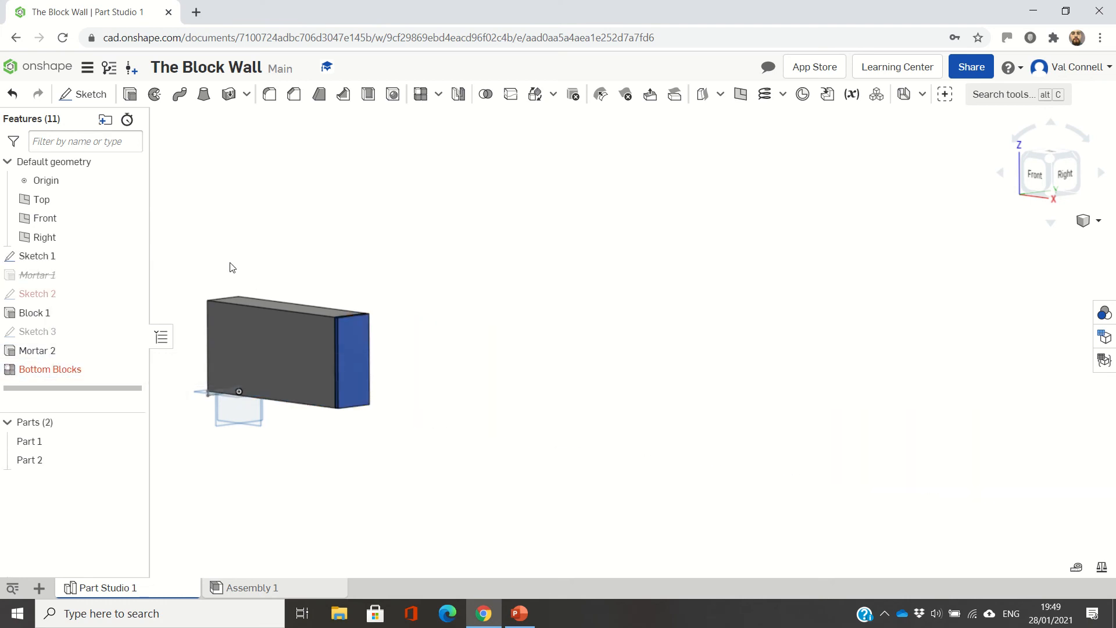
scroll(181, 352, "up", 3)
right_click_drag(187, 349, 181, 326)
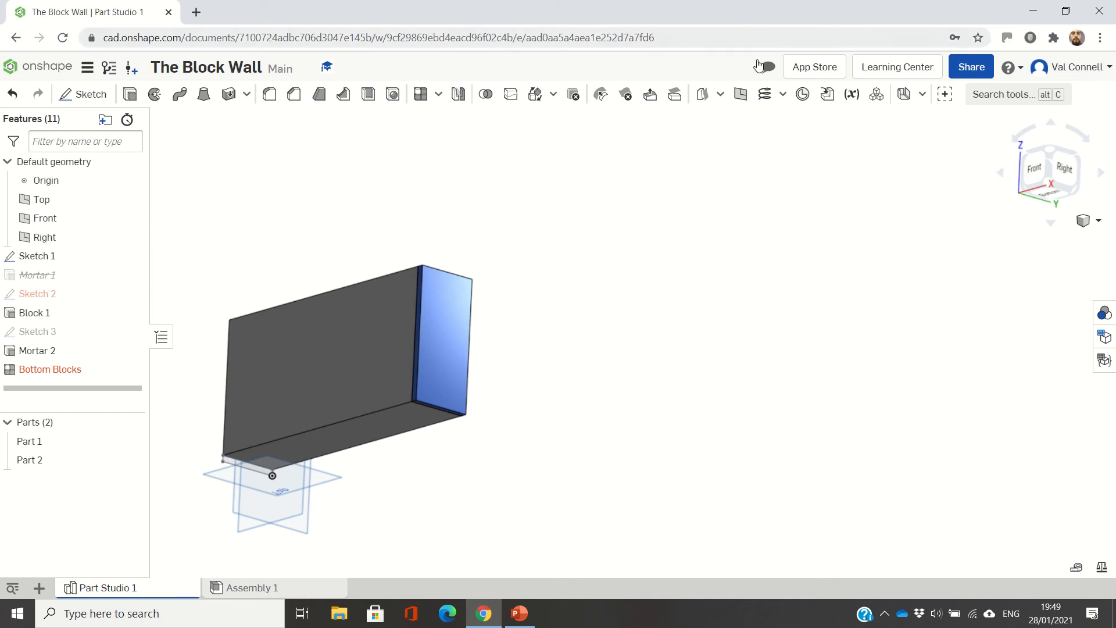
- Define a mid plane between the bottom and top faces of the block
left_click(741, 94)
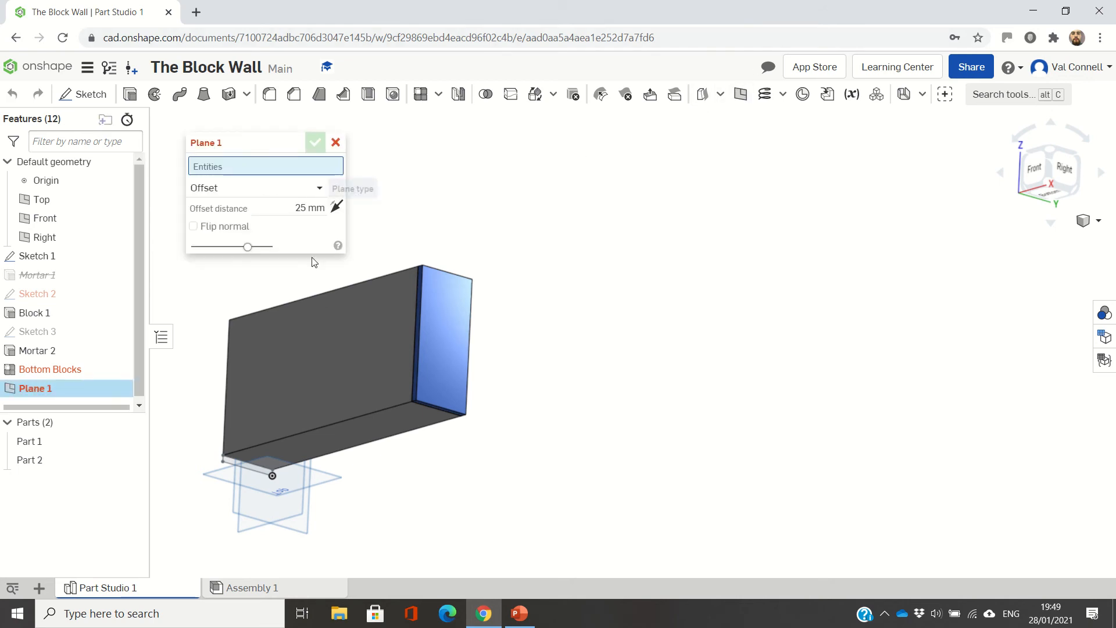
left_click(279, 187)
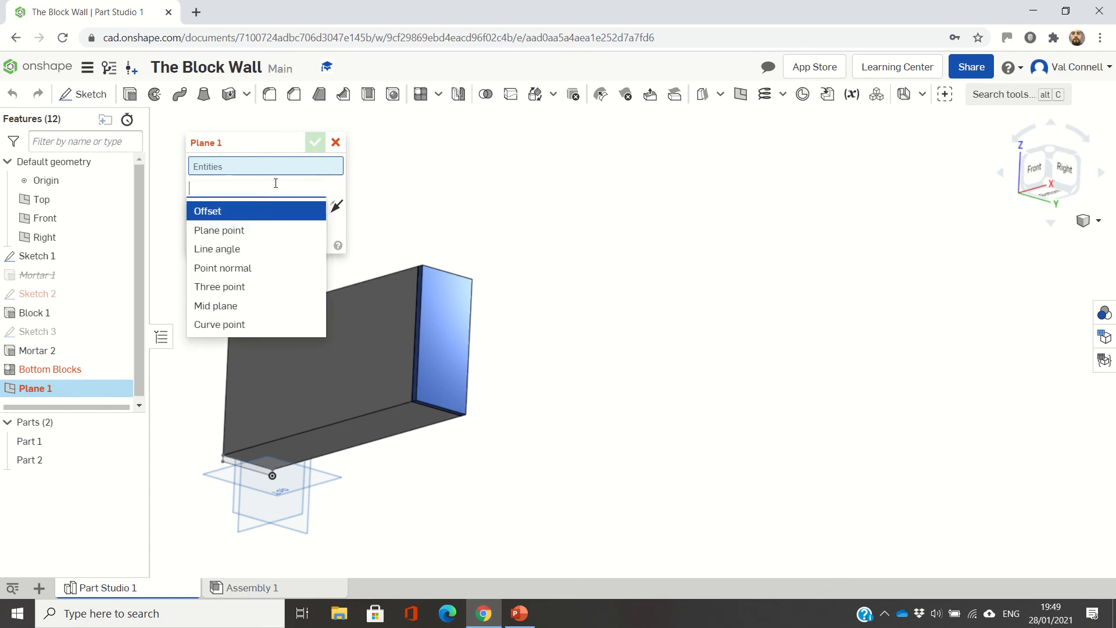
left_click(250, 306)
left_click(354, 427)
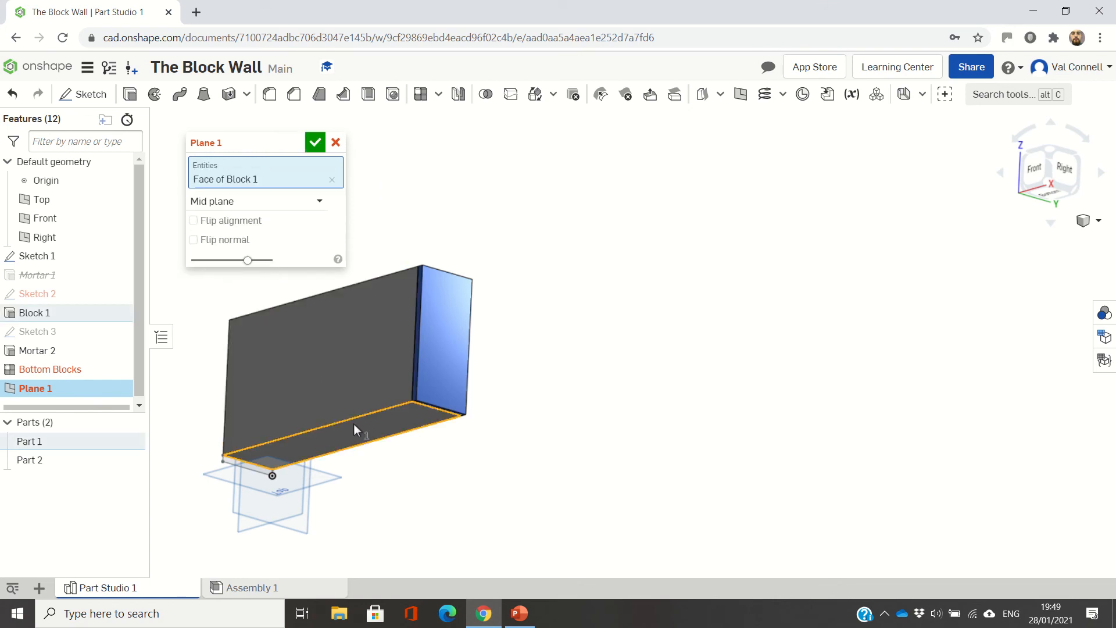
right_click_drag(424, 236, 381, 305)
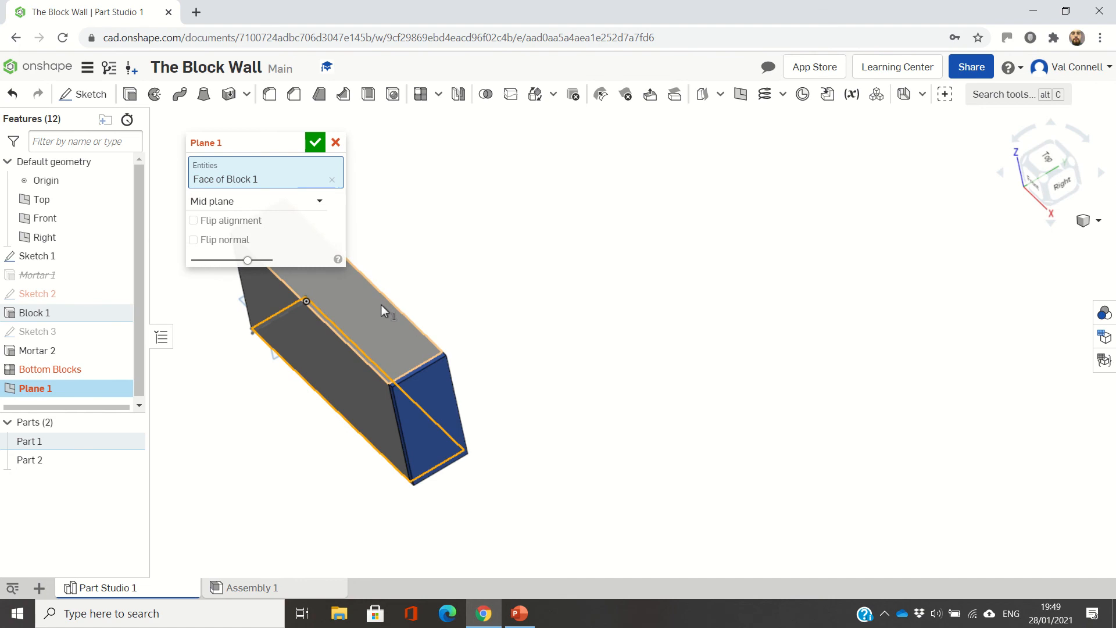
left_click(381, 304)
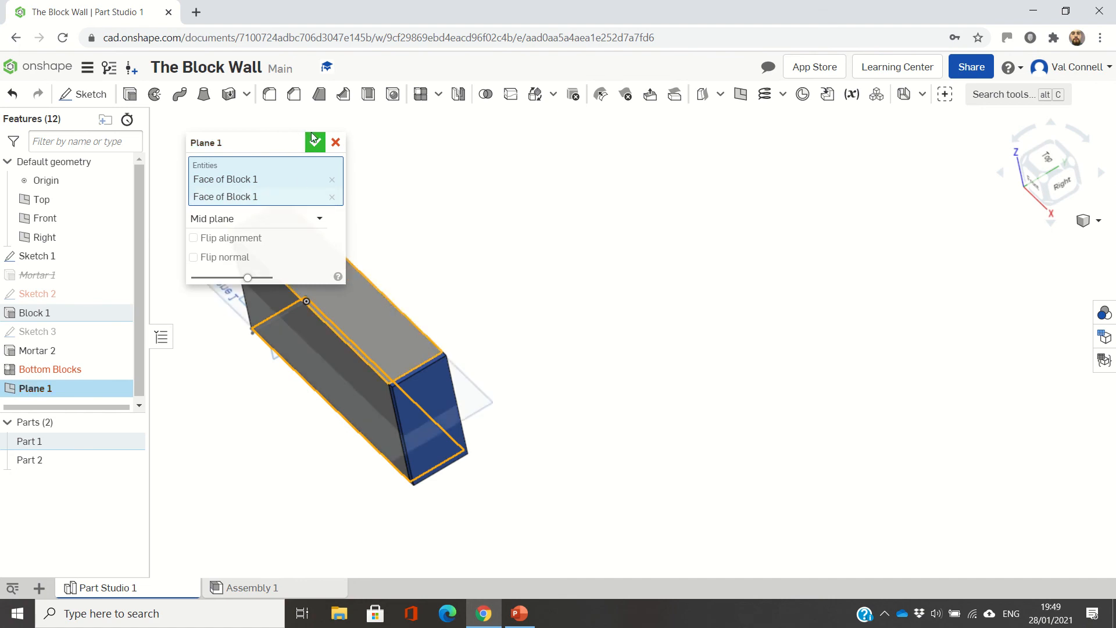
- Name the new plane Mid plane 1, accept it and show the model in isometric view
left_click(295, 142)
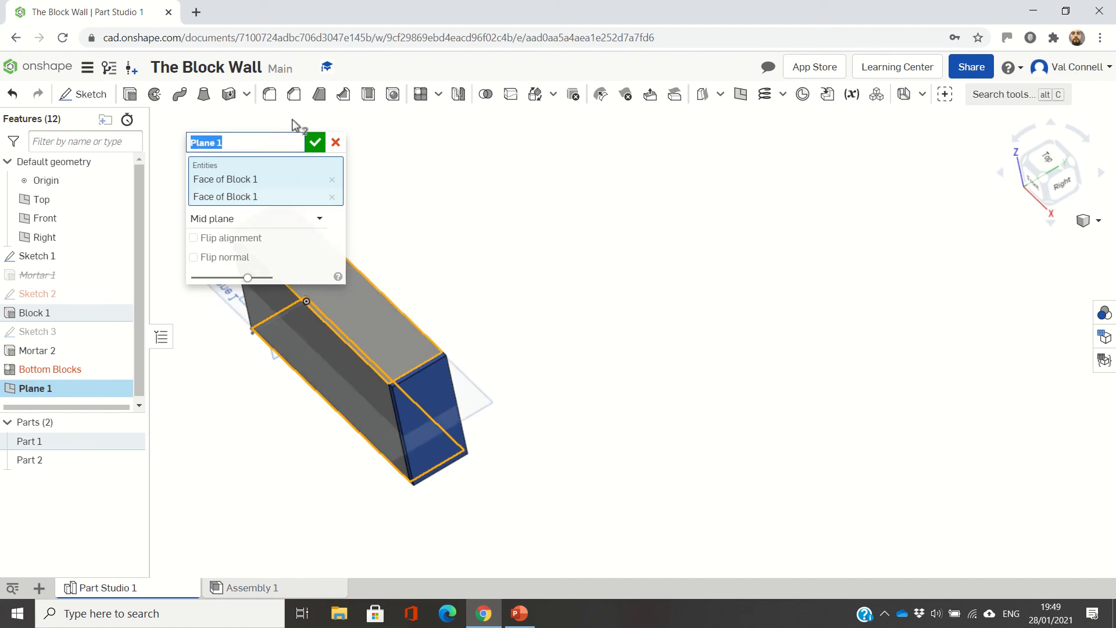
type("Mid plan")
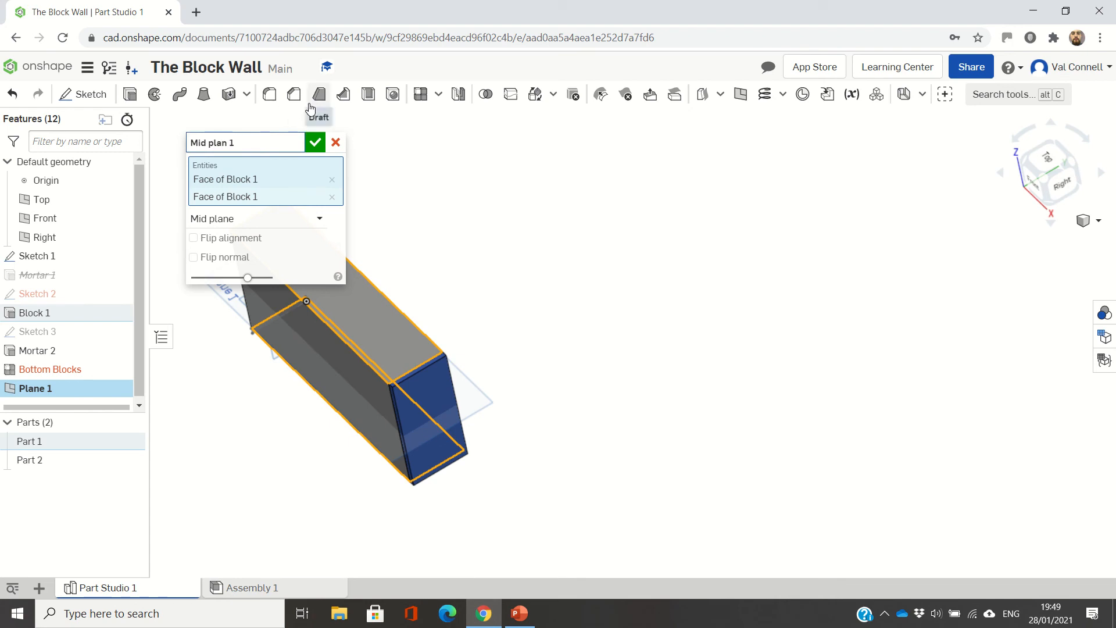
type("e")
left_click(314, 143)
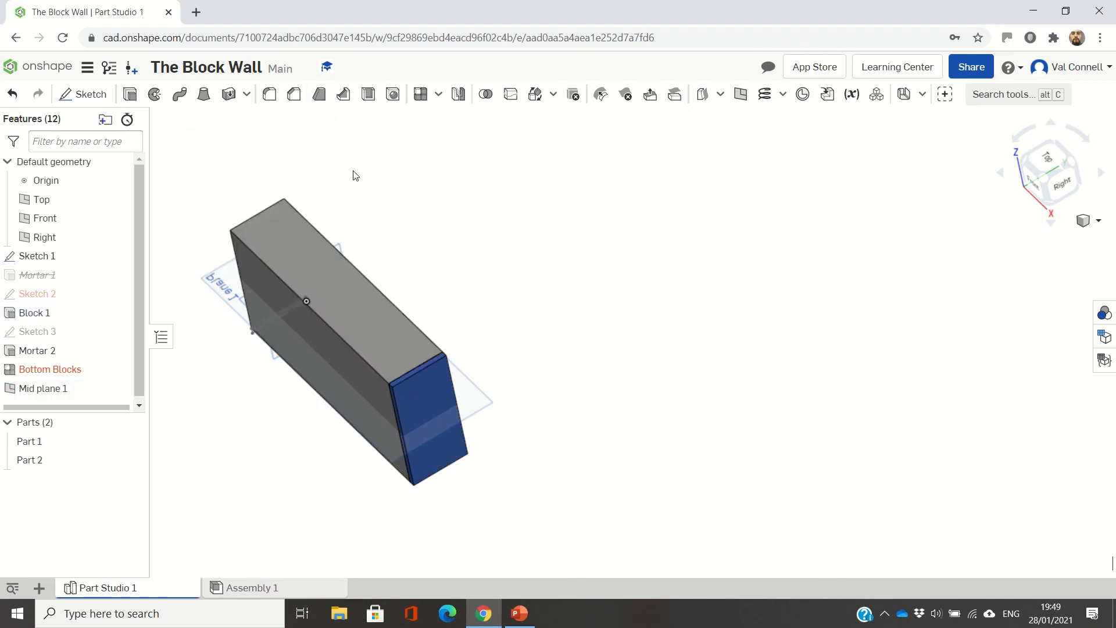
key("shift+7")
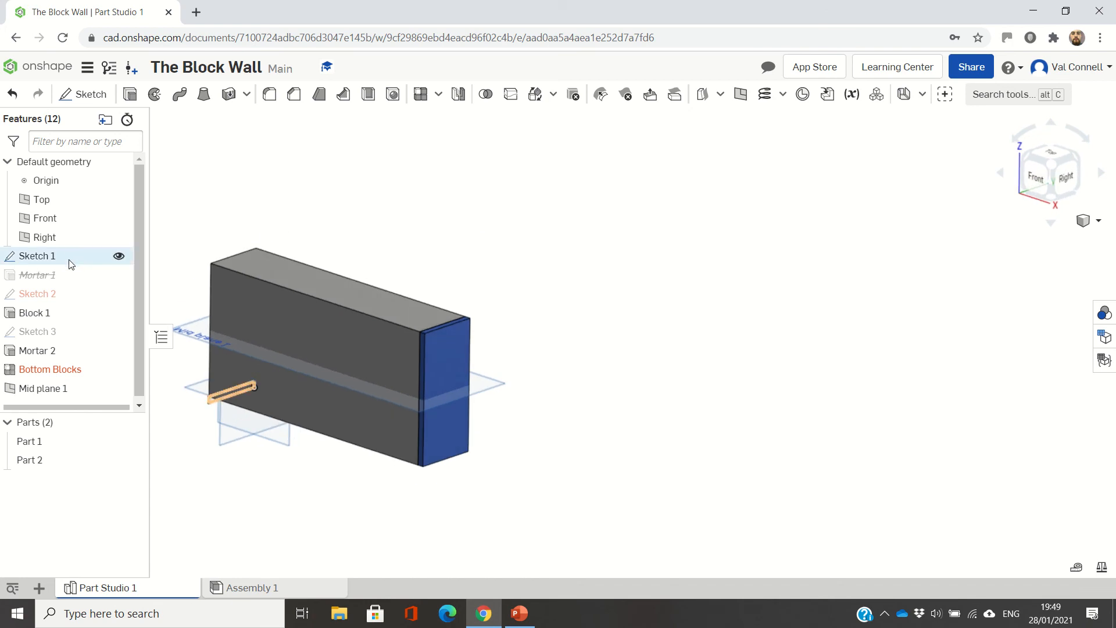
- Unsuppress the Mortar 1 feature to restore the full course of blocks
right_click(59, 274)
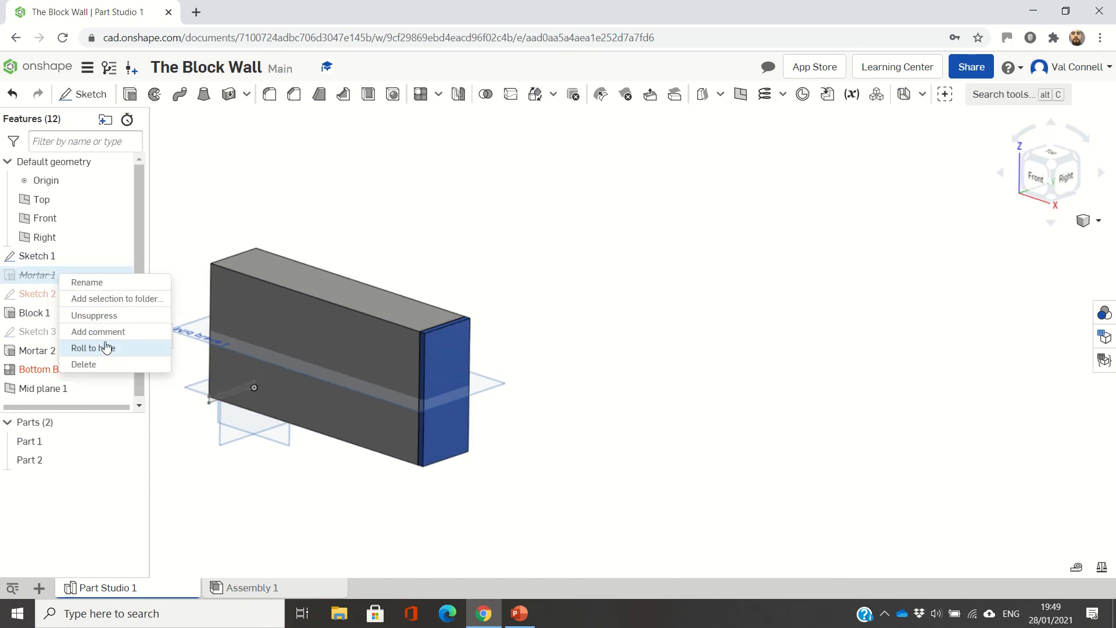
left_click(109, 315)
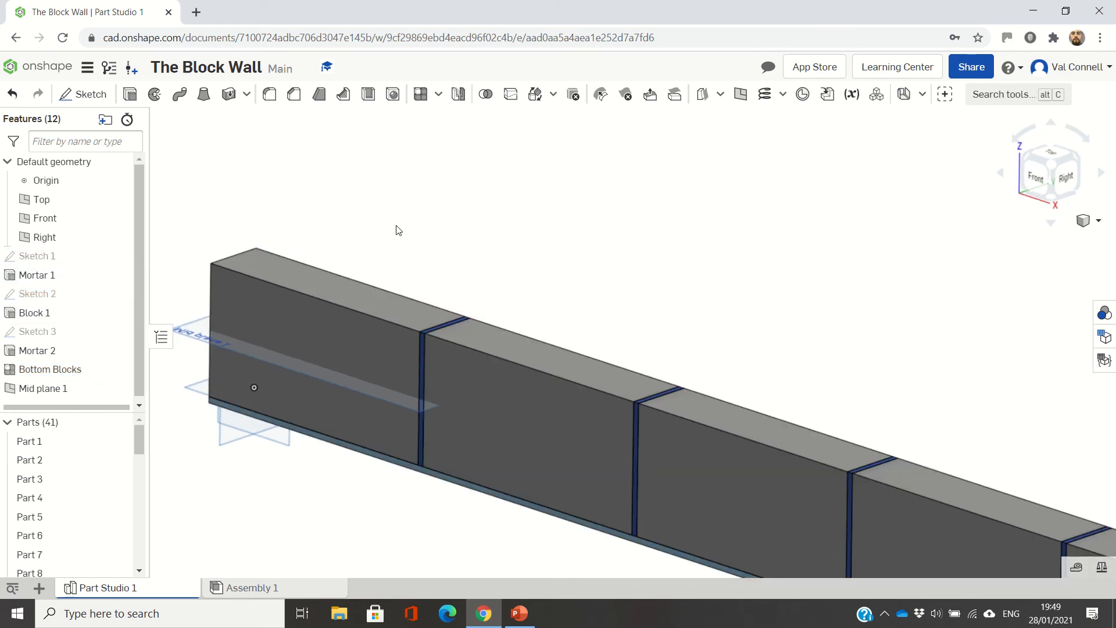
scroll(398, 230, "down", 3)
scroll(608, 216, "down", 2)
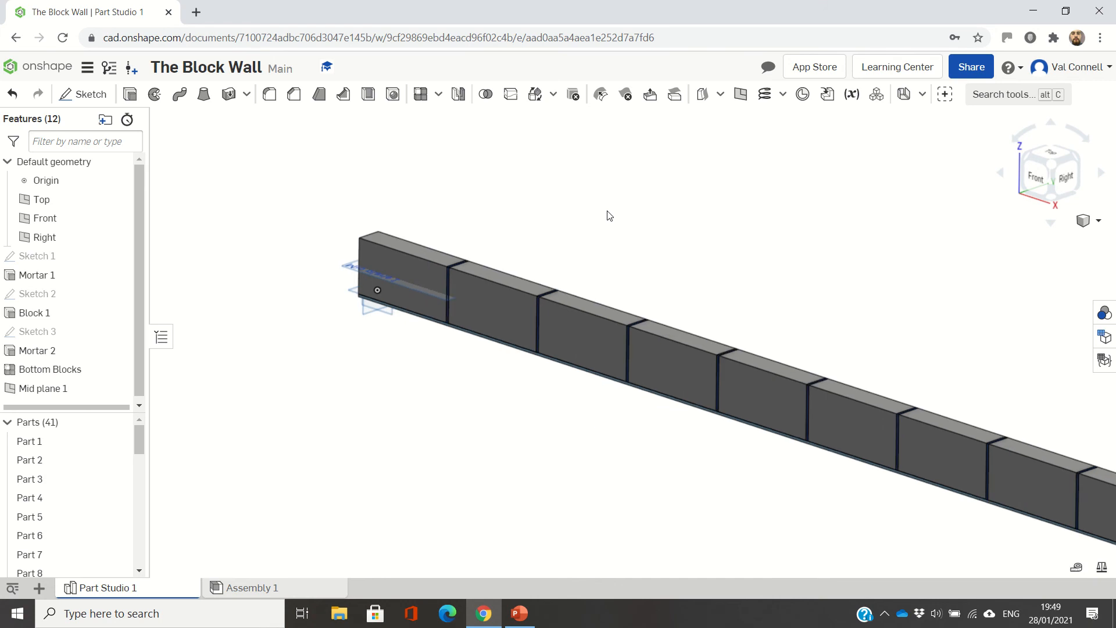
- Mirror the bottom mortar strip about Mid plane 1 as a new part on top of the block course
left_click(459, 95)
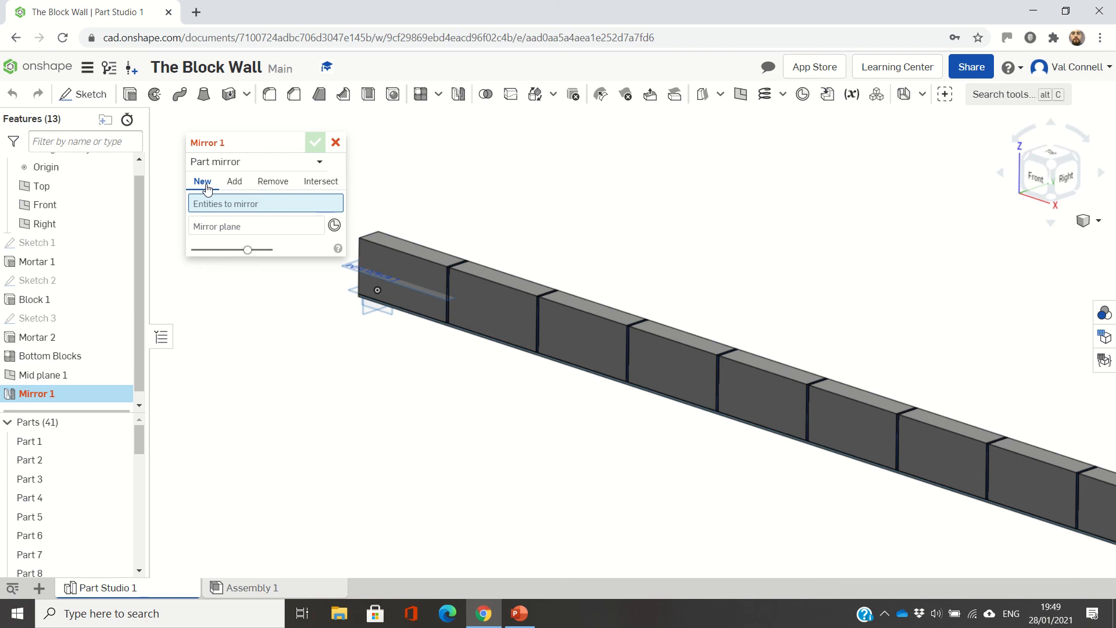
scroll(500, 408, "up", 3)
right_click_drag(505, 374, 507, 345)
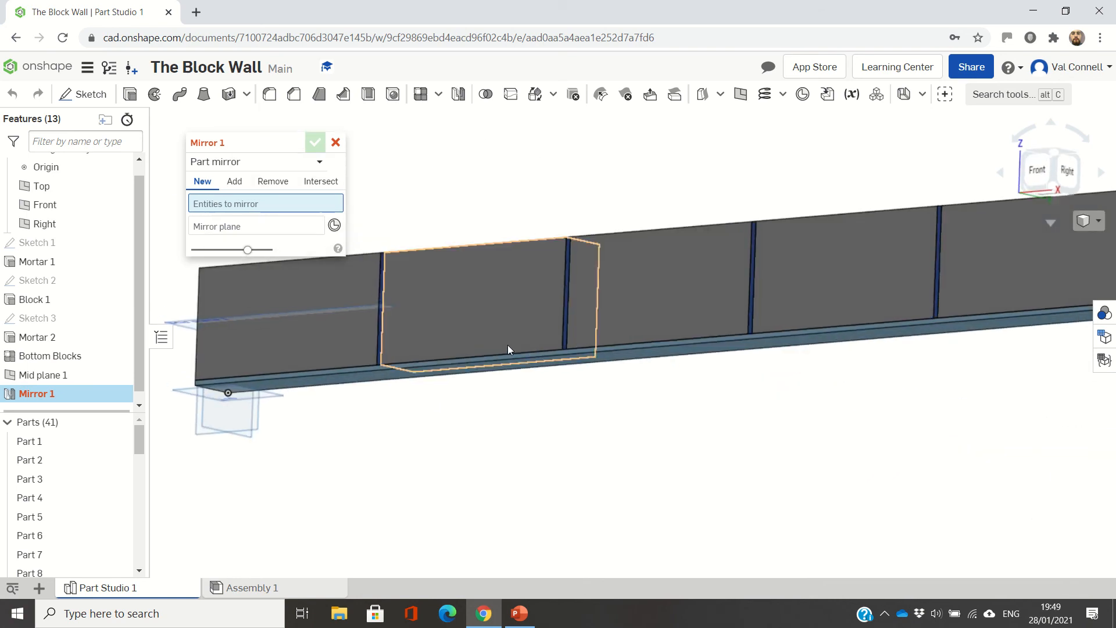
left_click(507, 361)
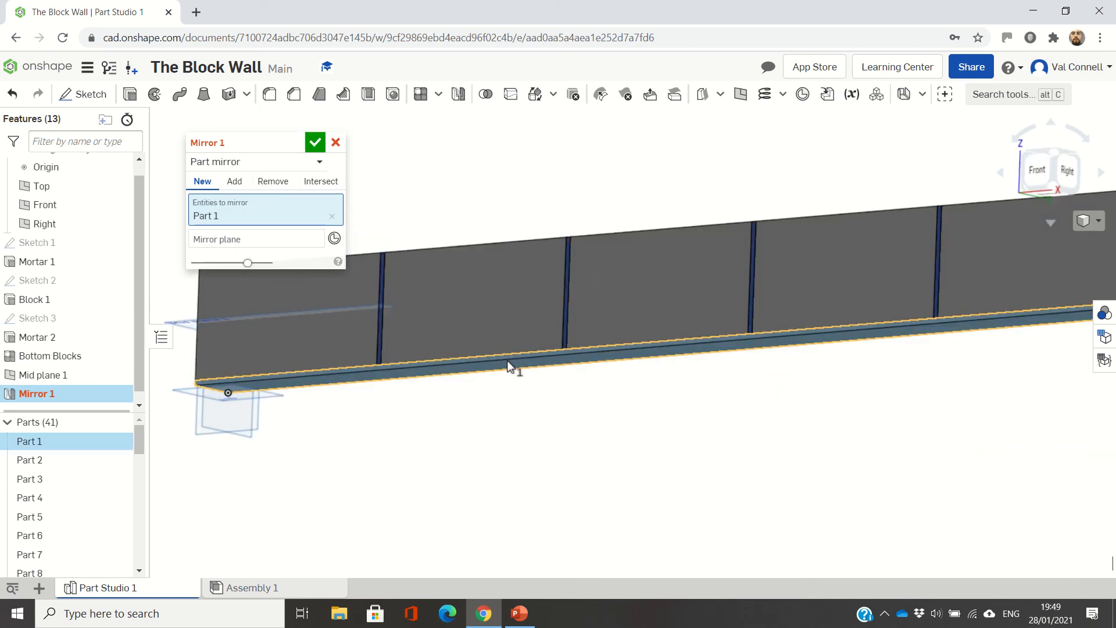
left_click(274, 232)
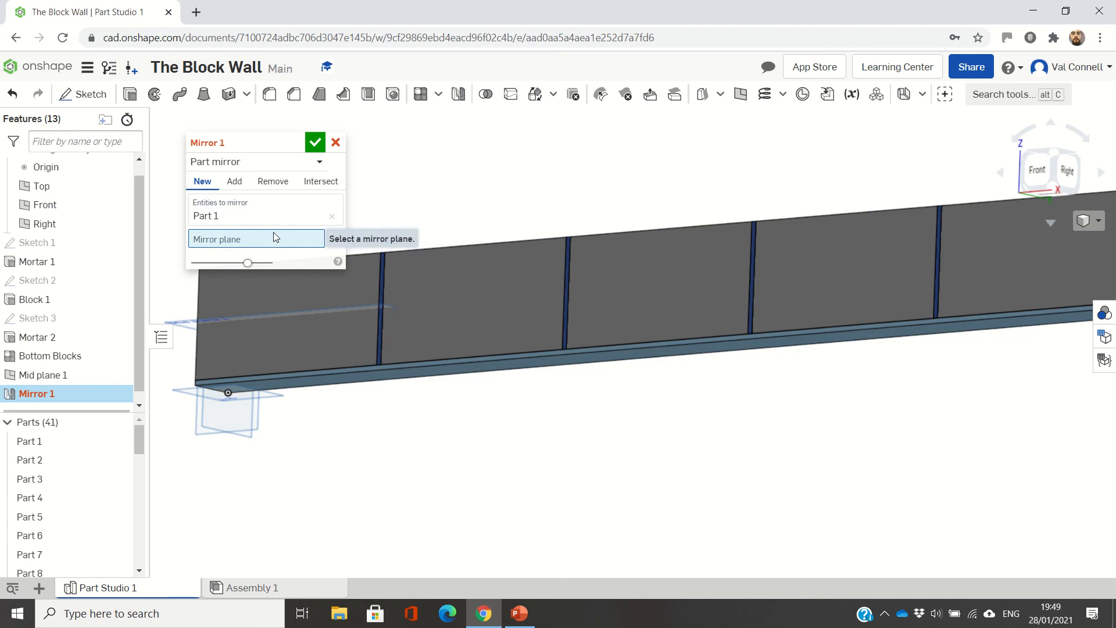
left_click(183, 323)
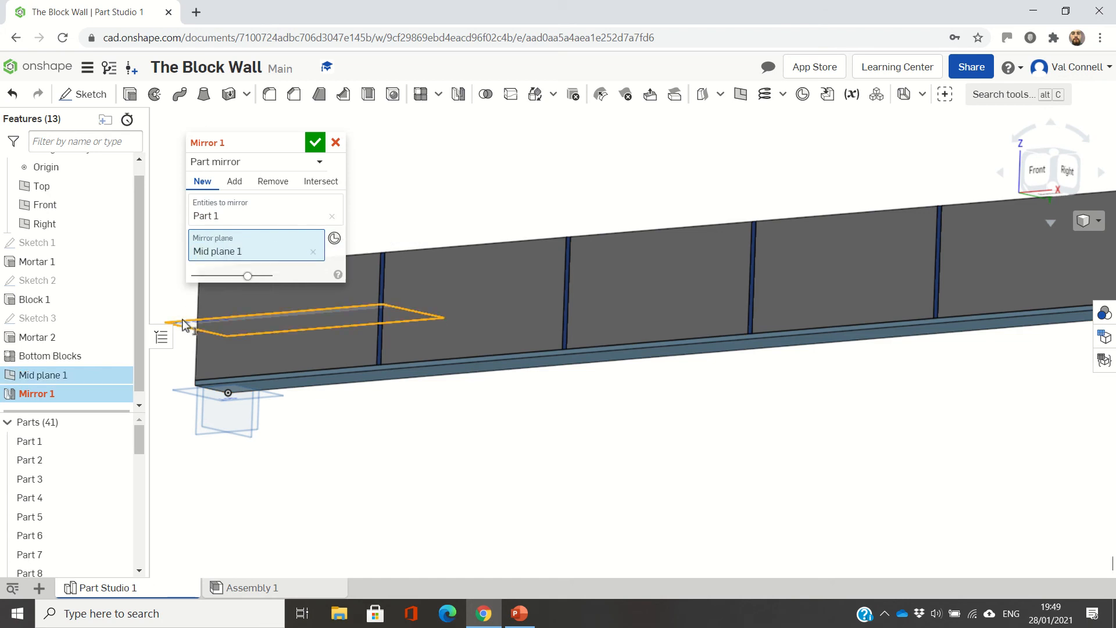
right_click(190, 317)
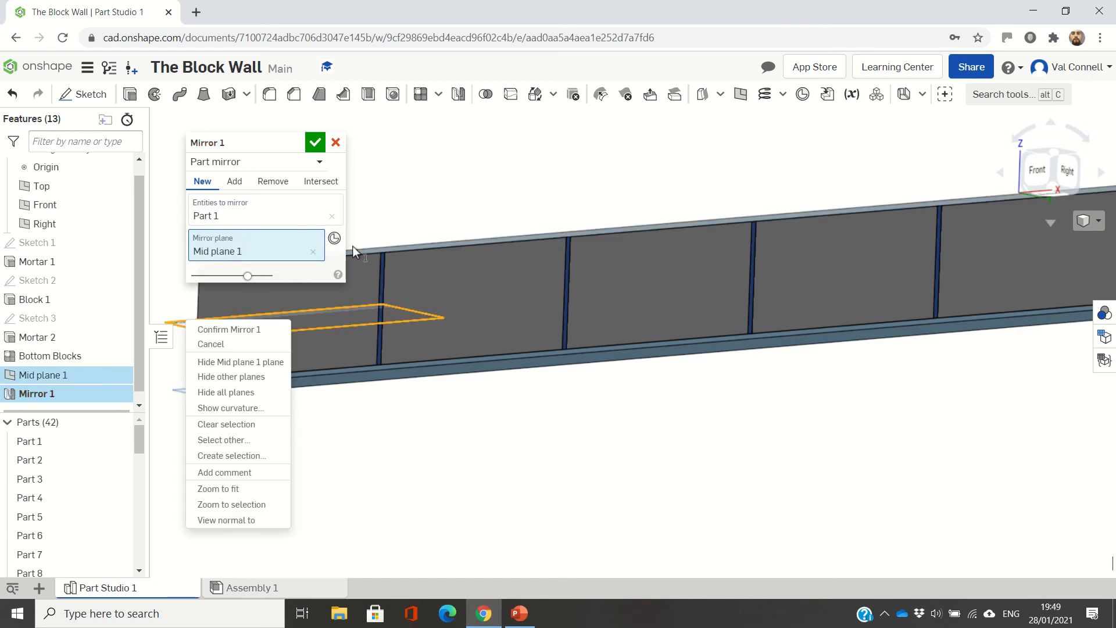
left_click(314, 146)
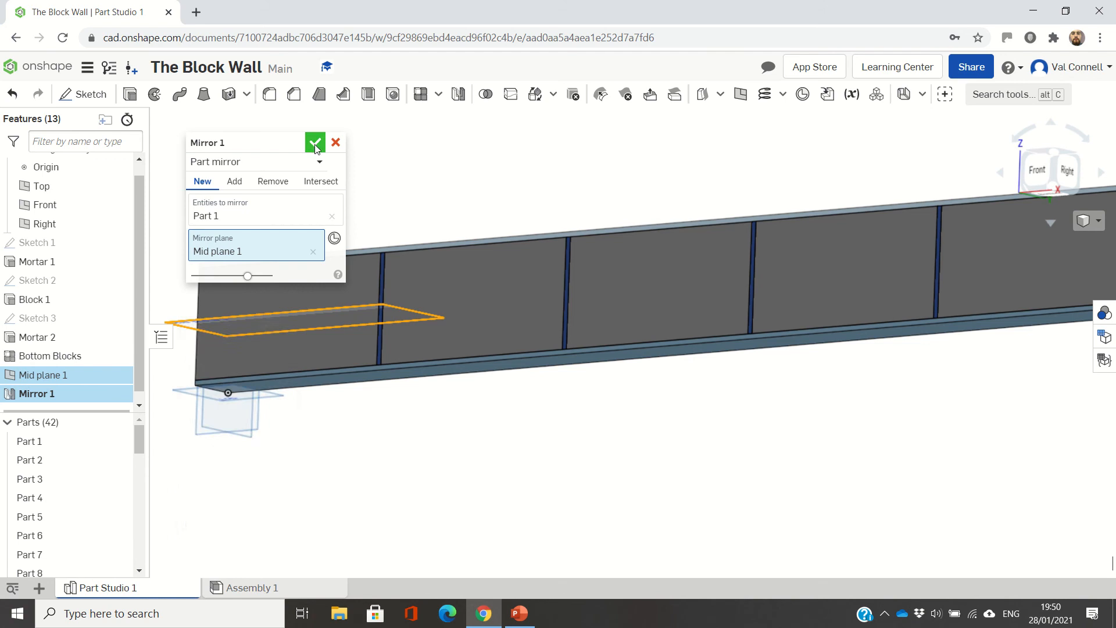
left_click(317, 145)
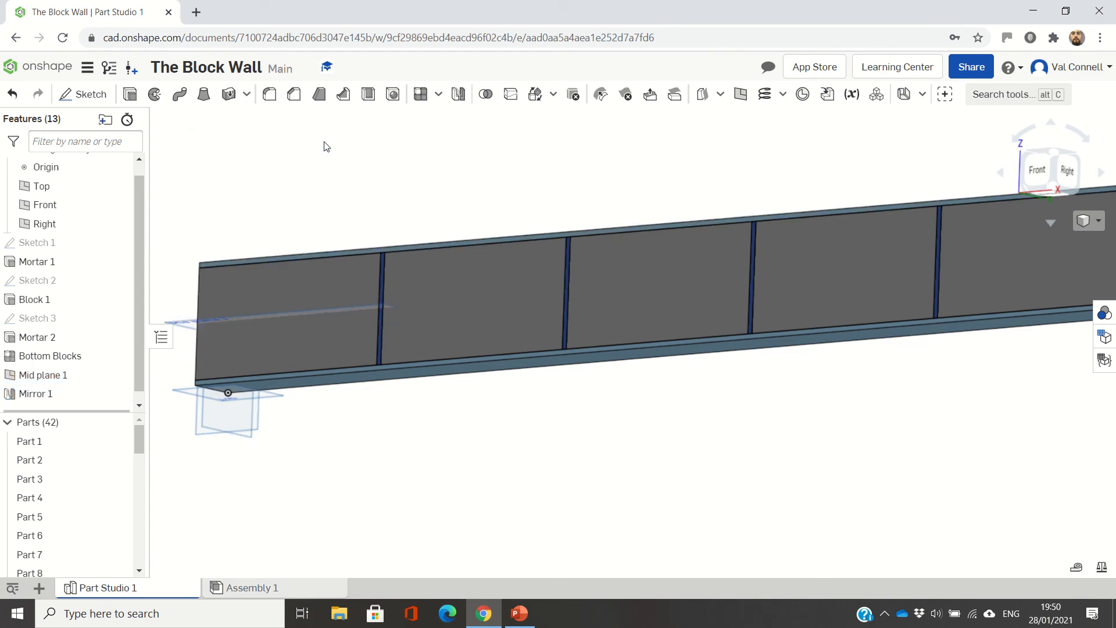
- Examine the block course with its mortar strips along the top and bottom, from end to end
right_click_drag(449, 194, 441, 209)
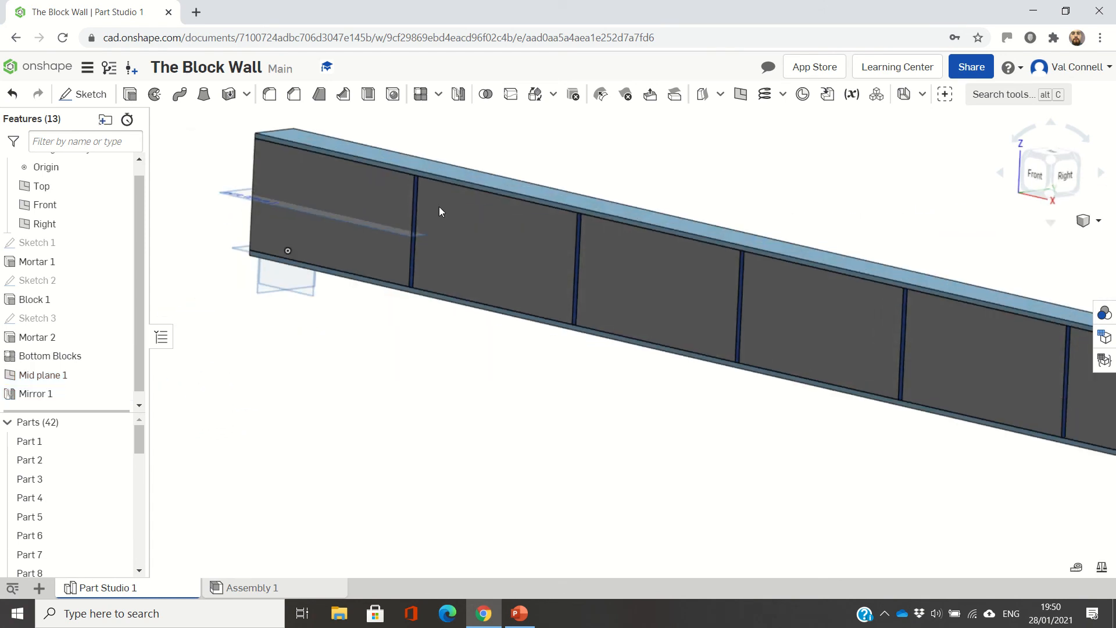
scroll(492, 232, "down", 6)
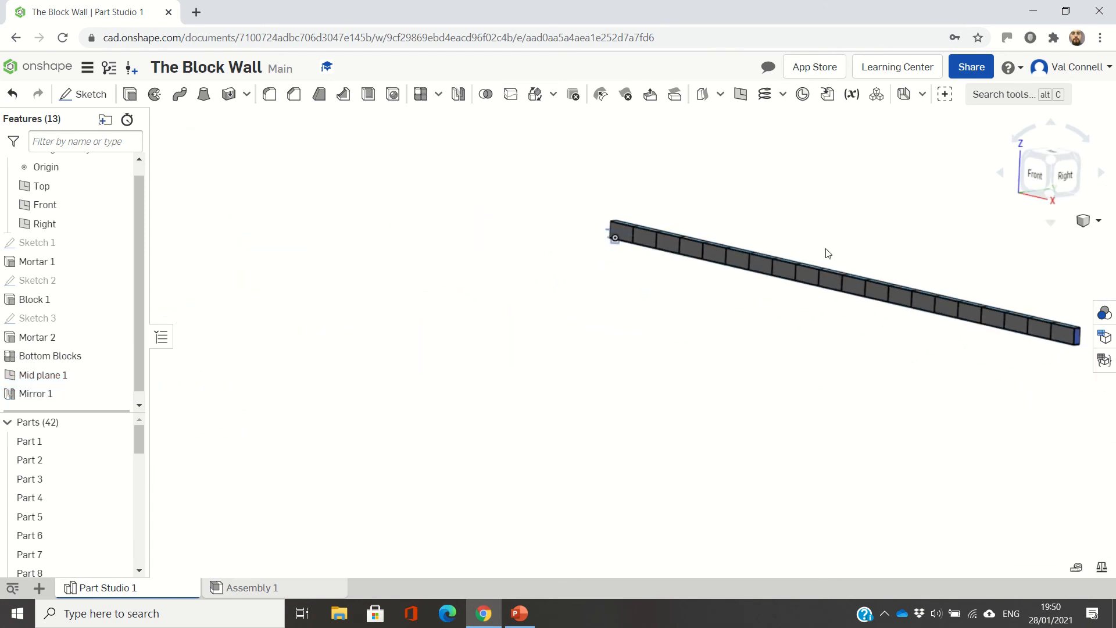
scroll(1005, 253, "up", 2)
scroll(1006, 253, "up", 1)
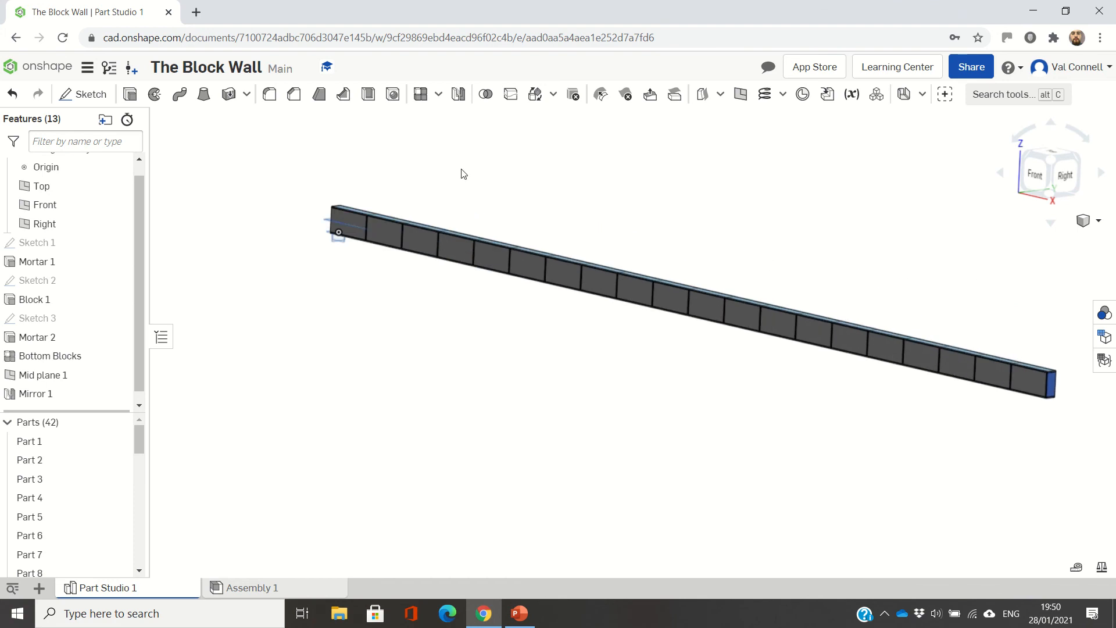
scroll(374, 177, "up", 3)
scroll(284, 249, "up", 2)
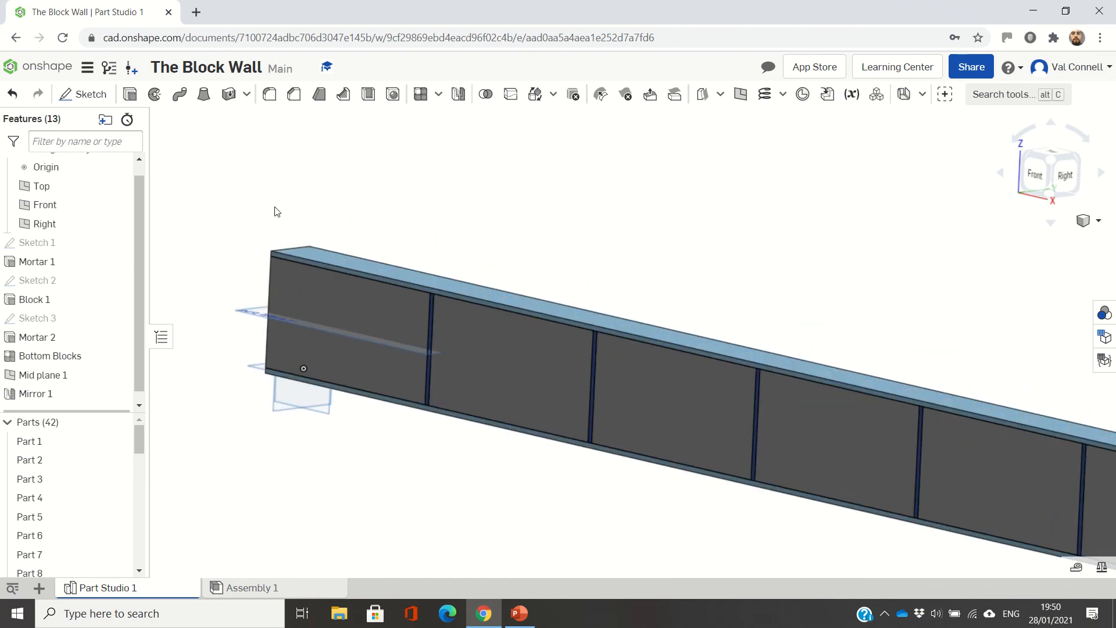
scroll(405, 234, "down", 2)
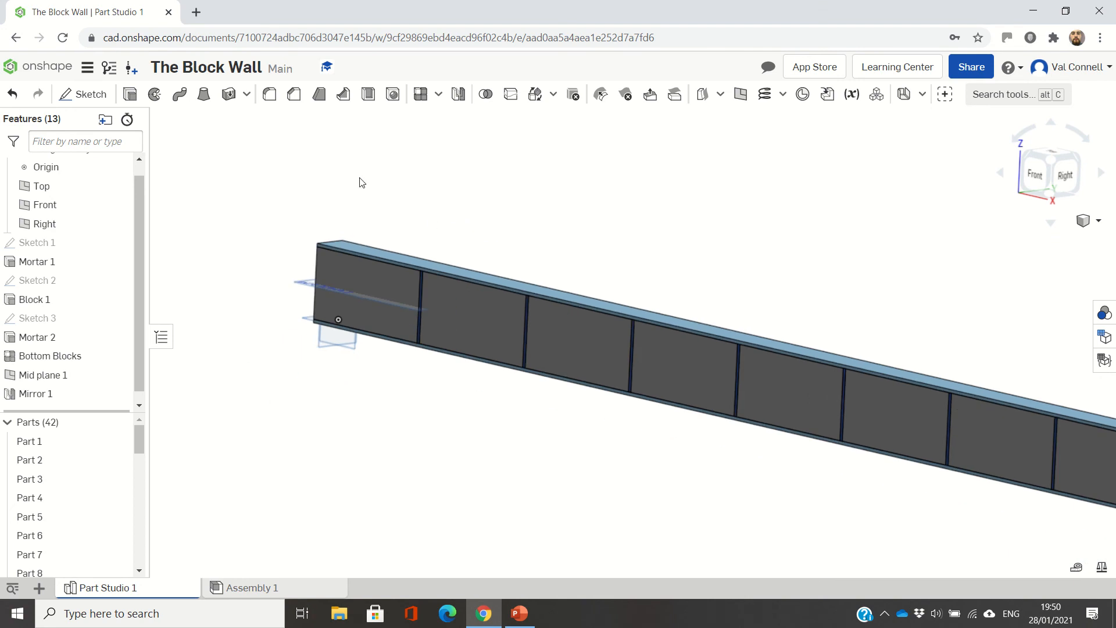
- Start a sketch on the Right plane, face it straight on, and check the block wall photo in PowerPoint
left_click(82, 94)
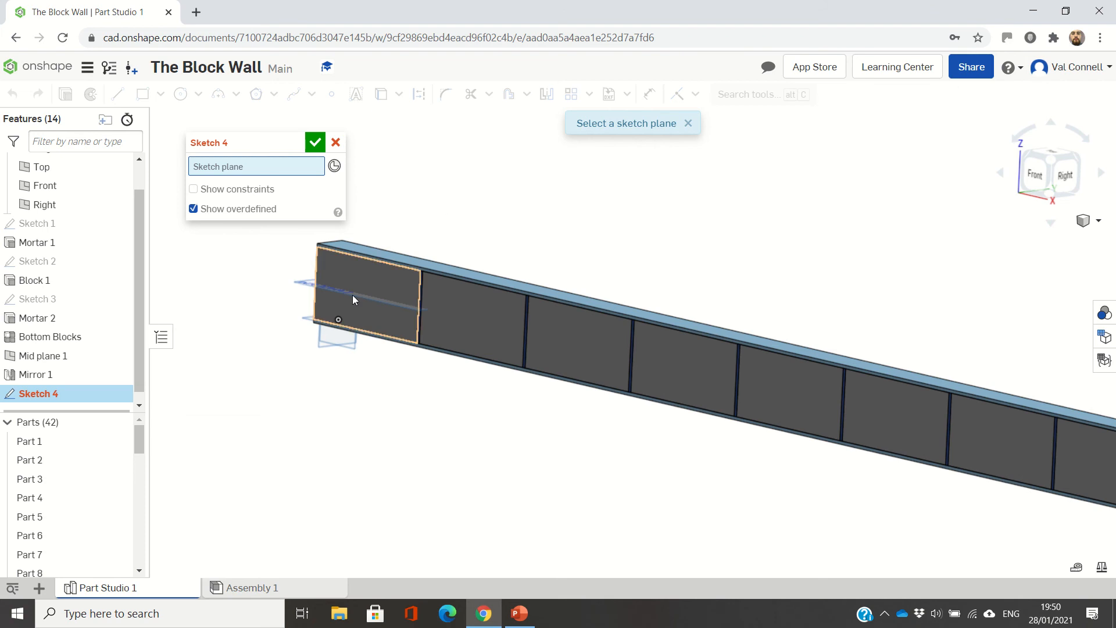
scroll(349, 308, "up", 5)
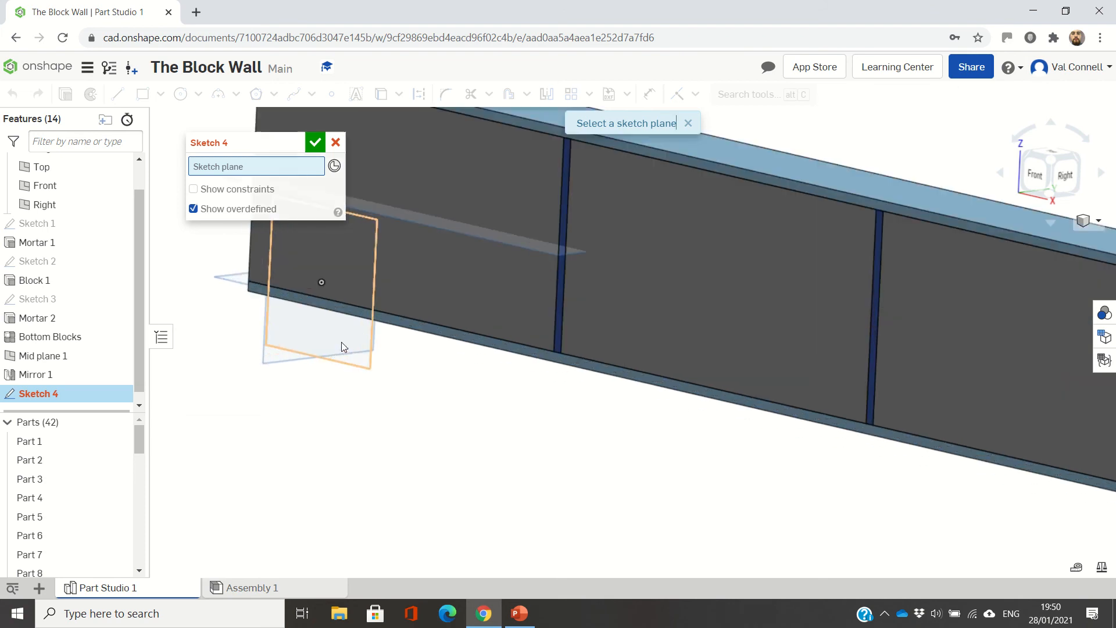
left_click(269, 364)
scroll(519, 218, "down", 3)
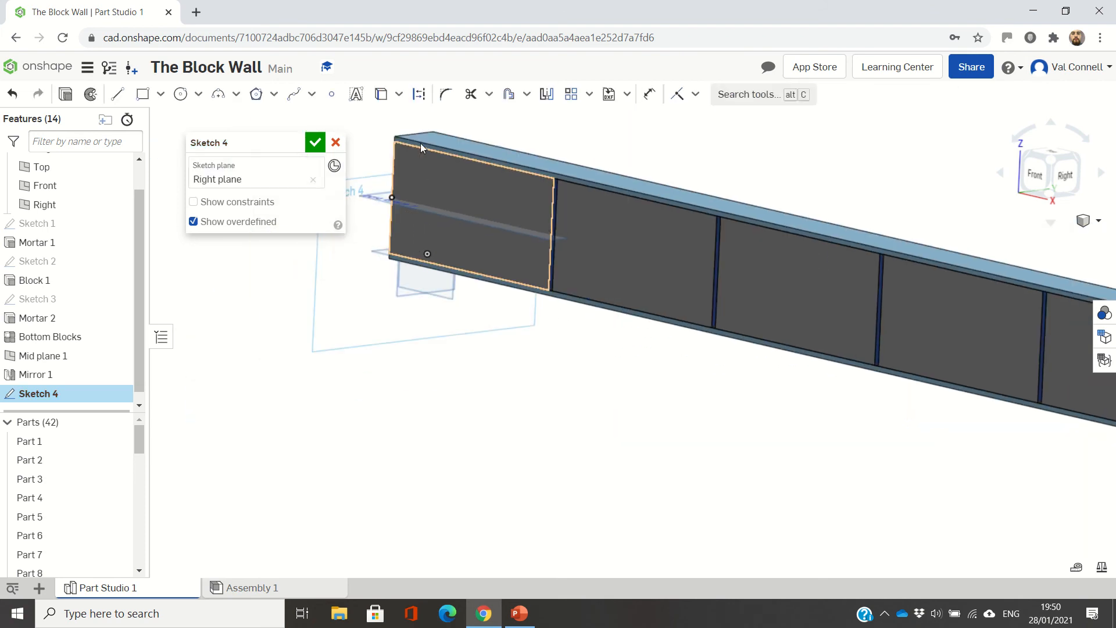
left_click(1063, 170)
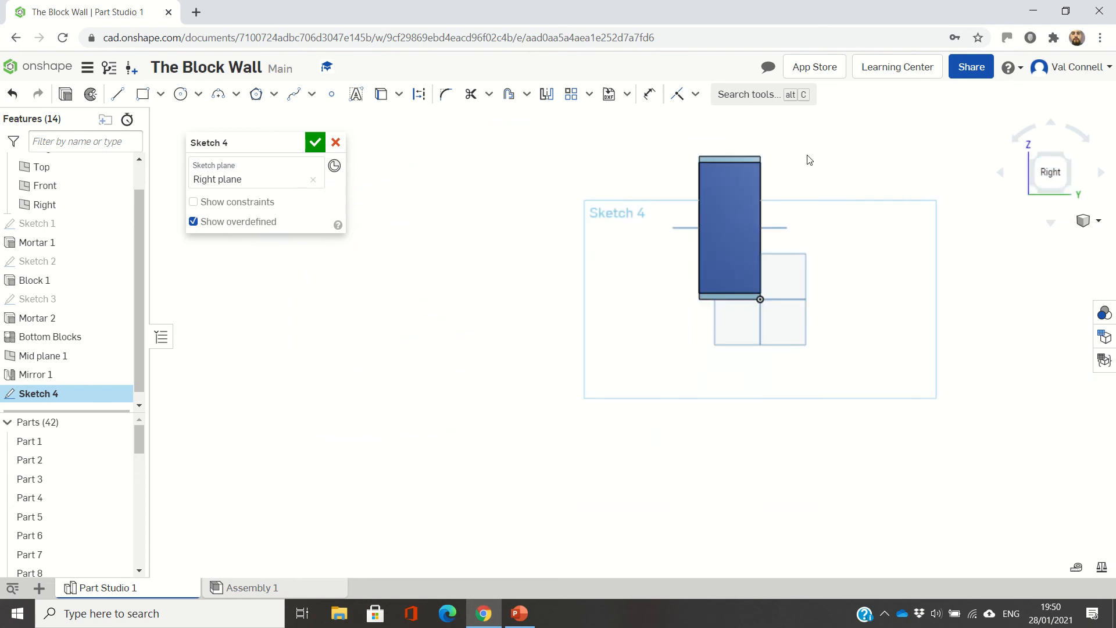
scroll(813, 142, "up", 3)
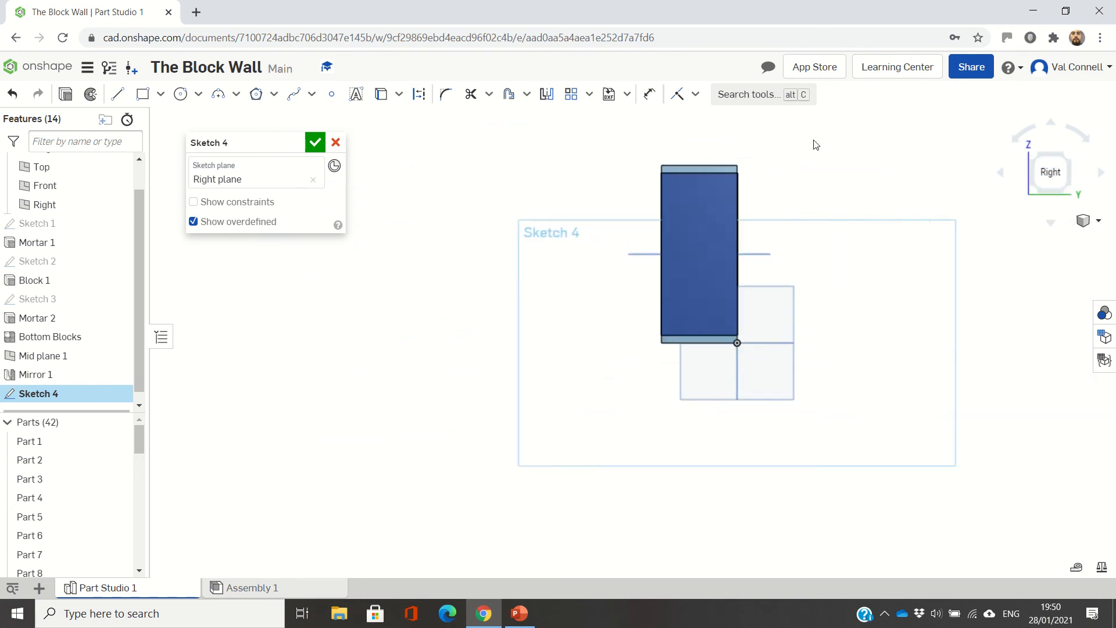
left_click(519, 613)
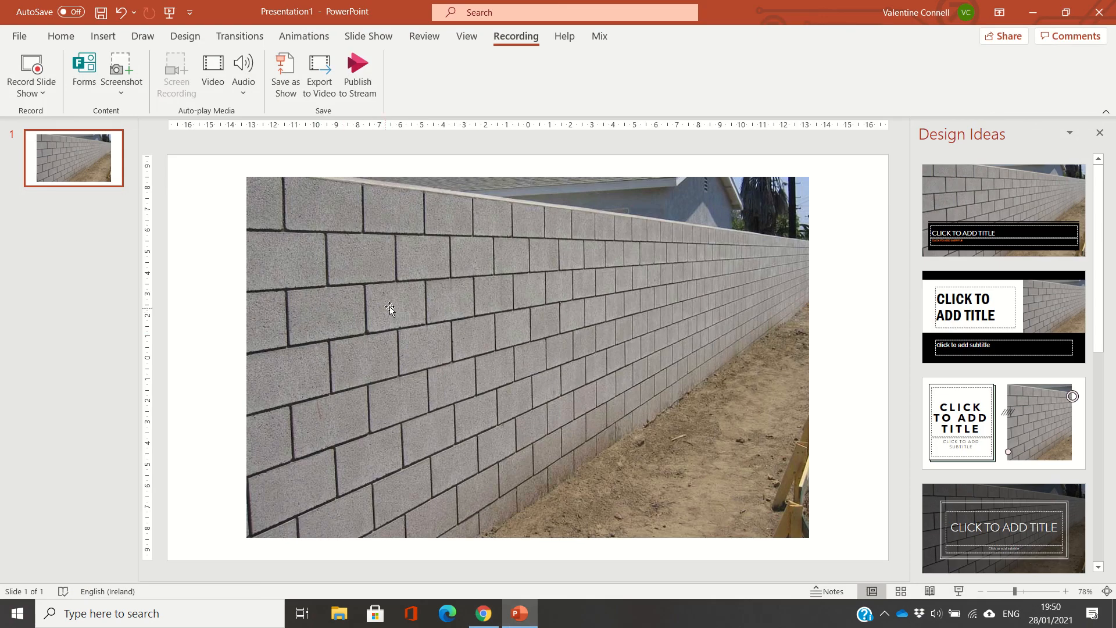
left_click(508, 607)
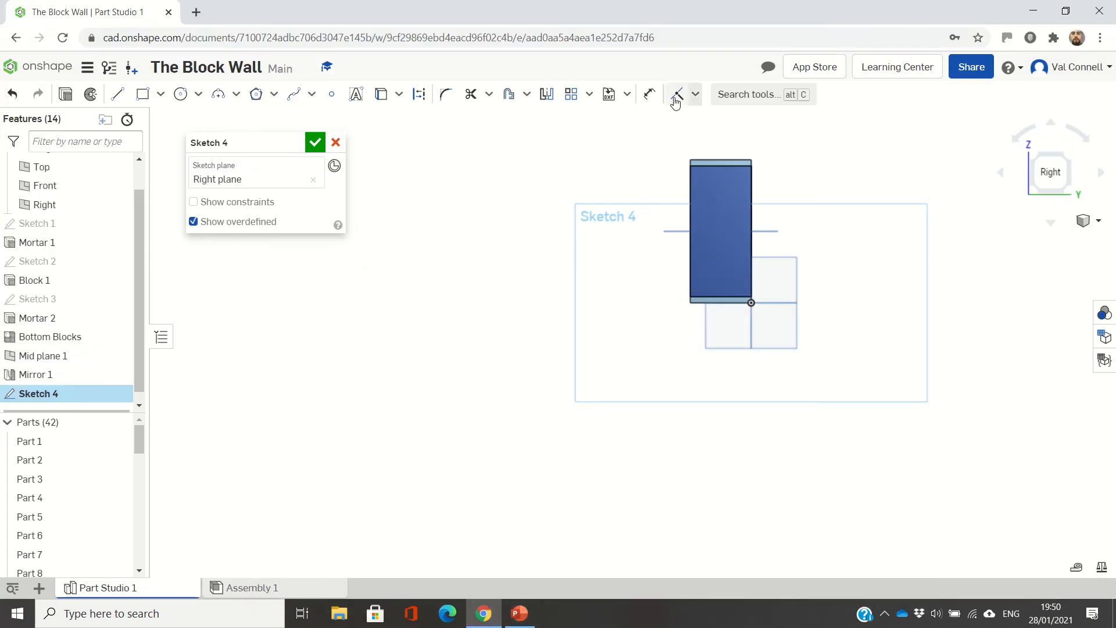
- Sketch a rectangle about 62 mm high on top of the upper mortar strip and stretch it to the strip's full width
key("g")
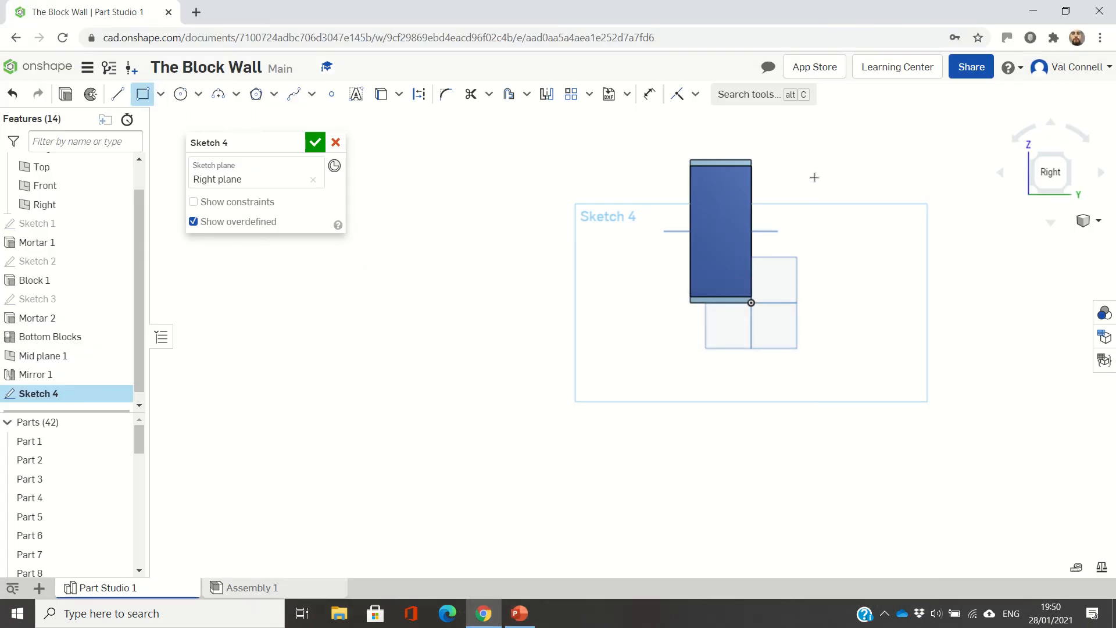
left_click(753, 158)
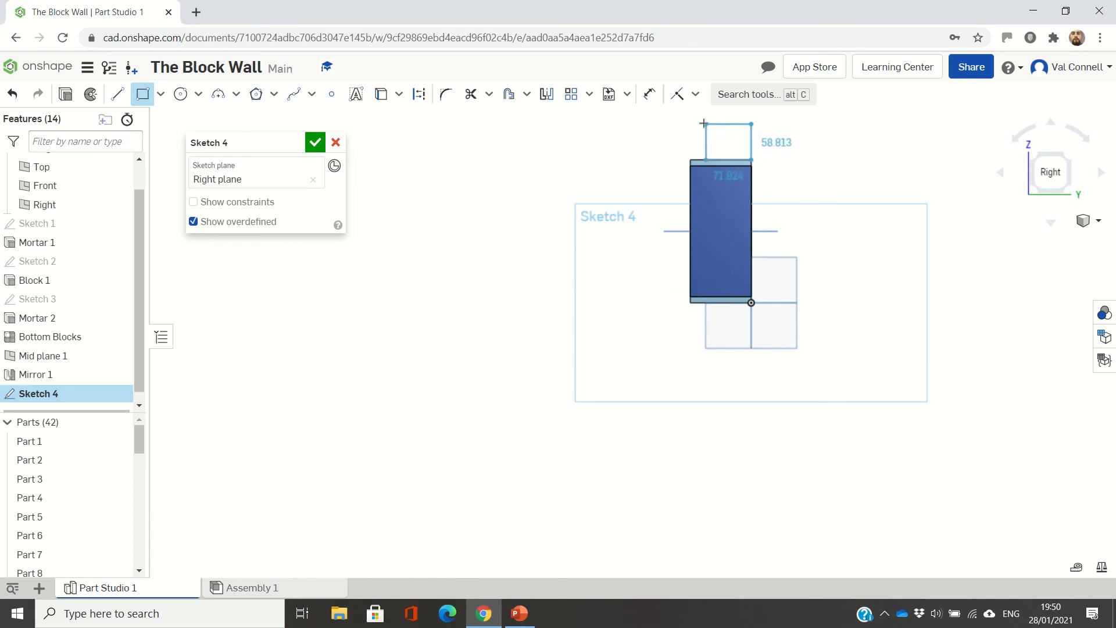
scroll(787, 120, "down", 4)
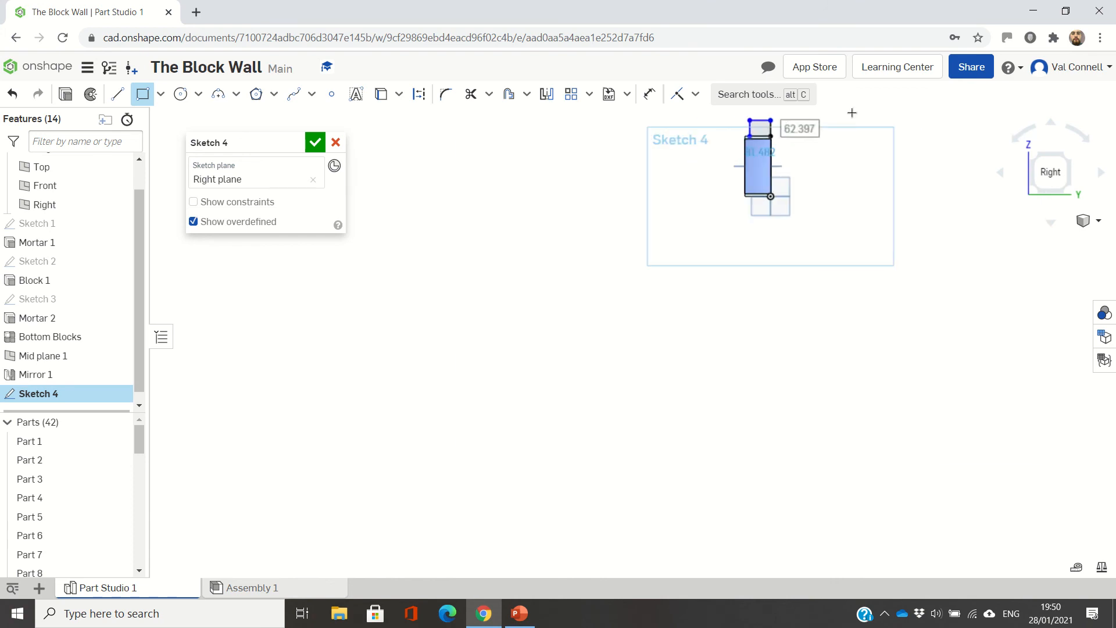
scroll(852, 113, "up", 2)
right_click(818, 110)
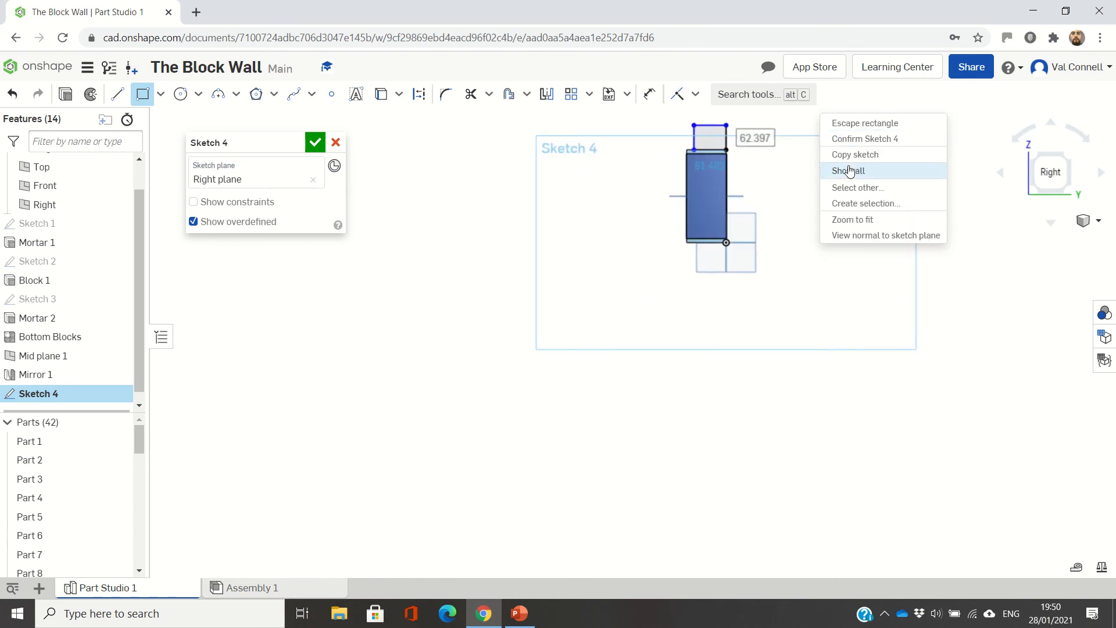
left_click(850, 220)
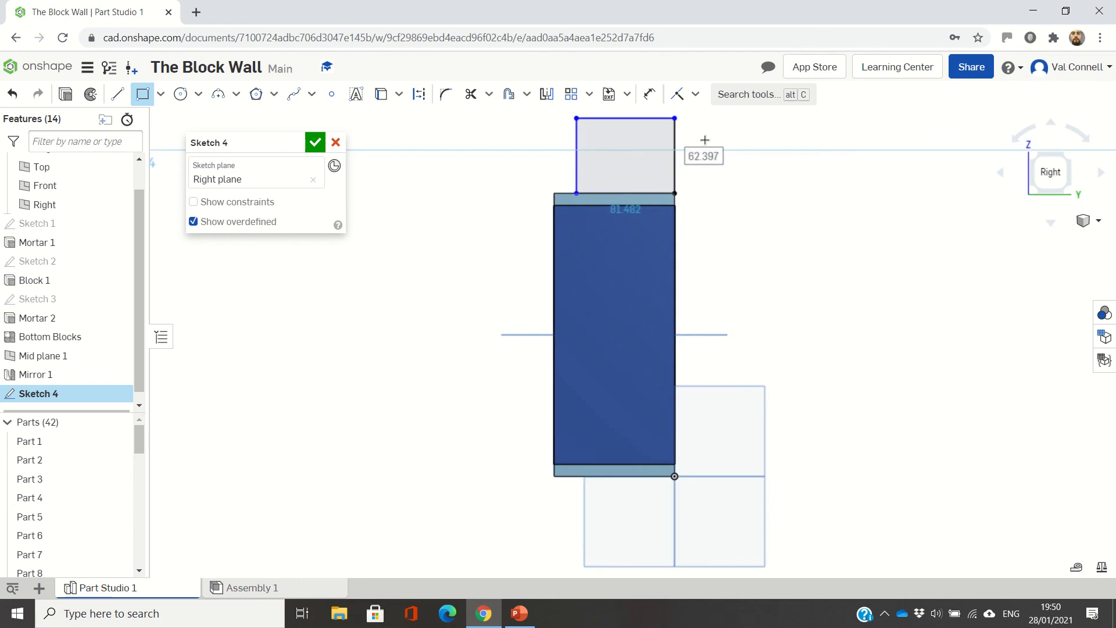
left_click(141, 94)
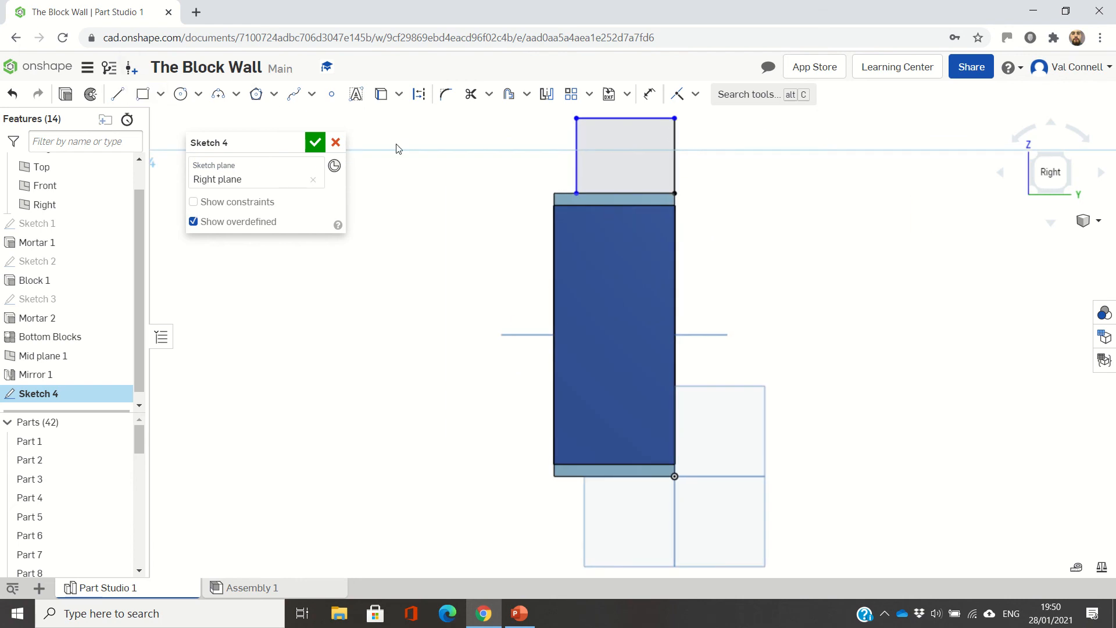
left_click_drag(579, 188, 554, 192)
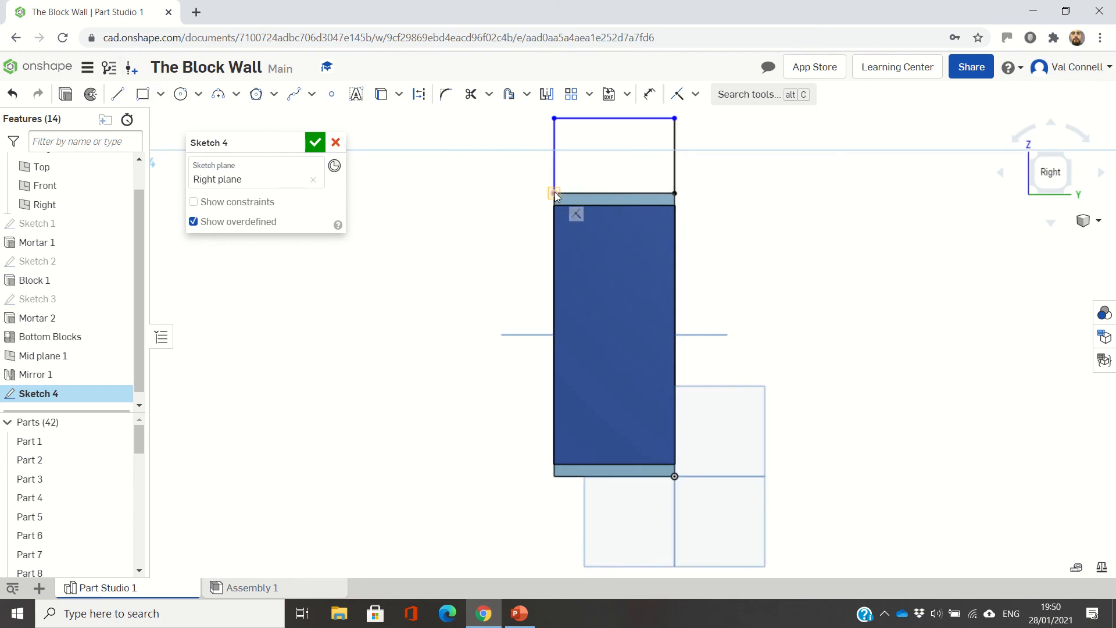
- Dimension the rectangle's height to 215 mm and show the sketch in an isometric view
left_click(649, 94)
left_click(675, 150)
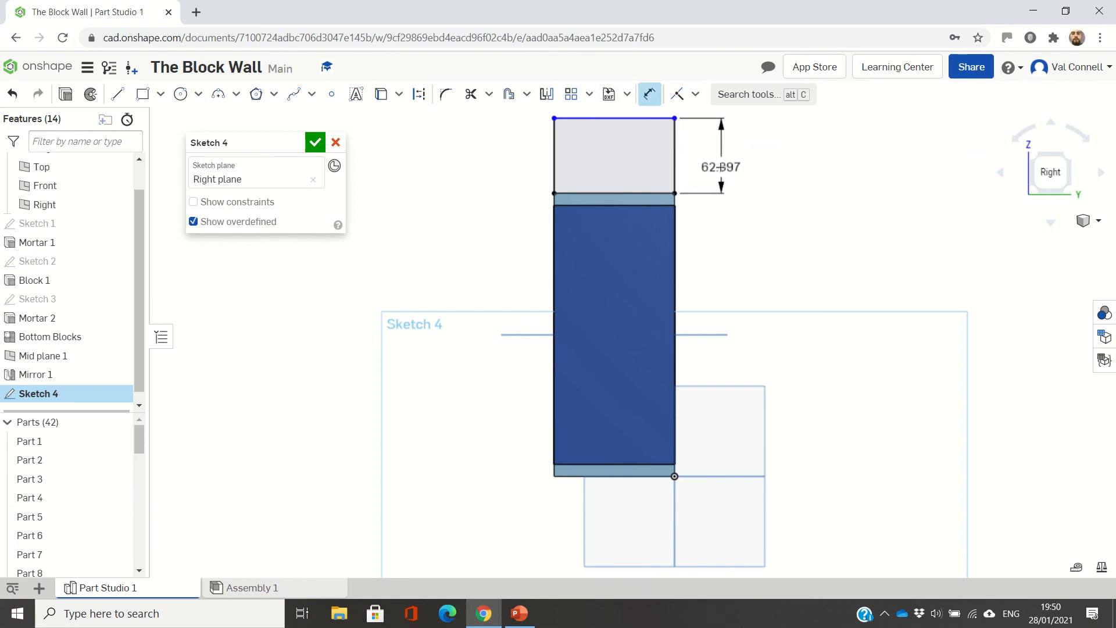
left_click(720, 165)
type("2")
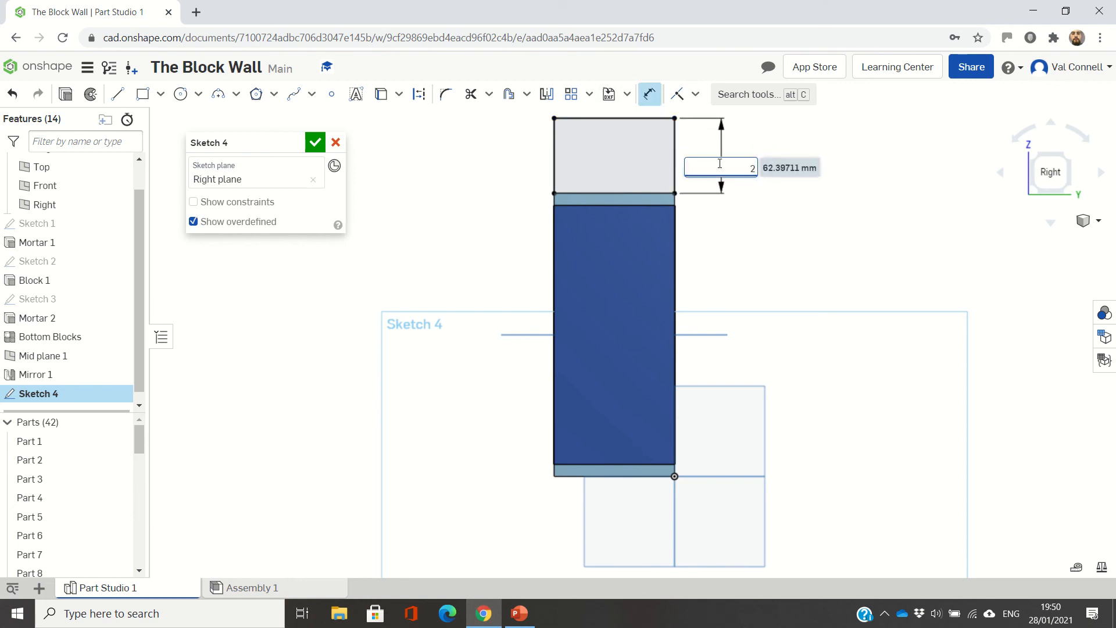
type("15")
key("Return")
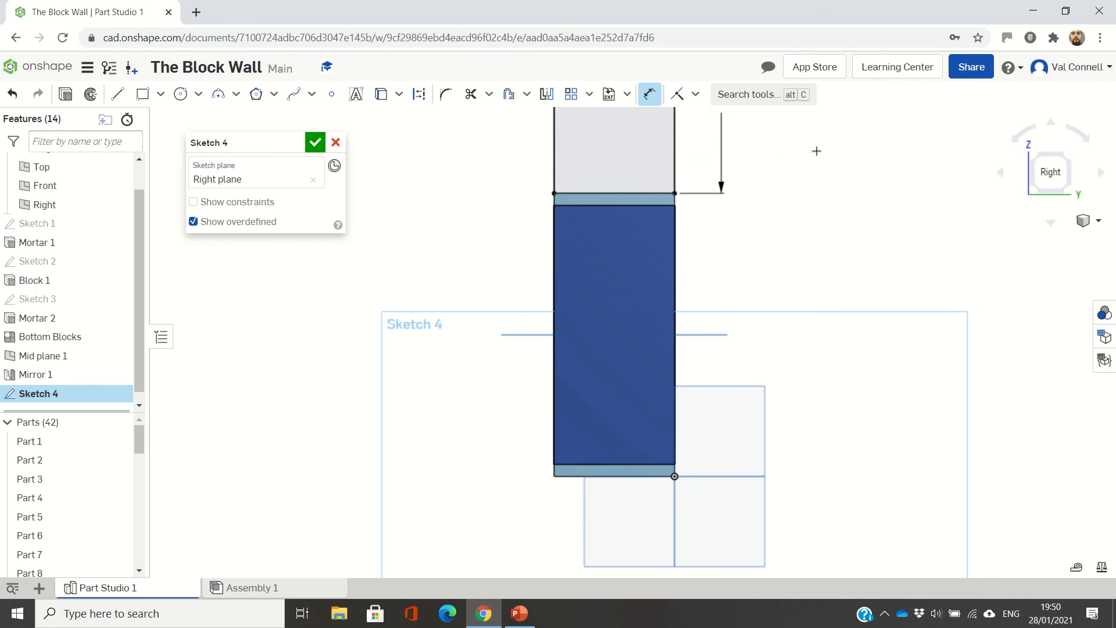
left_click(1067, 159)
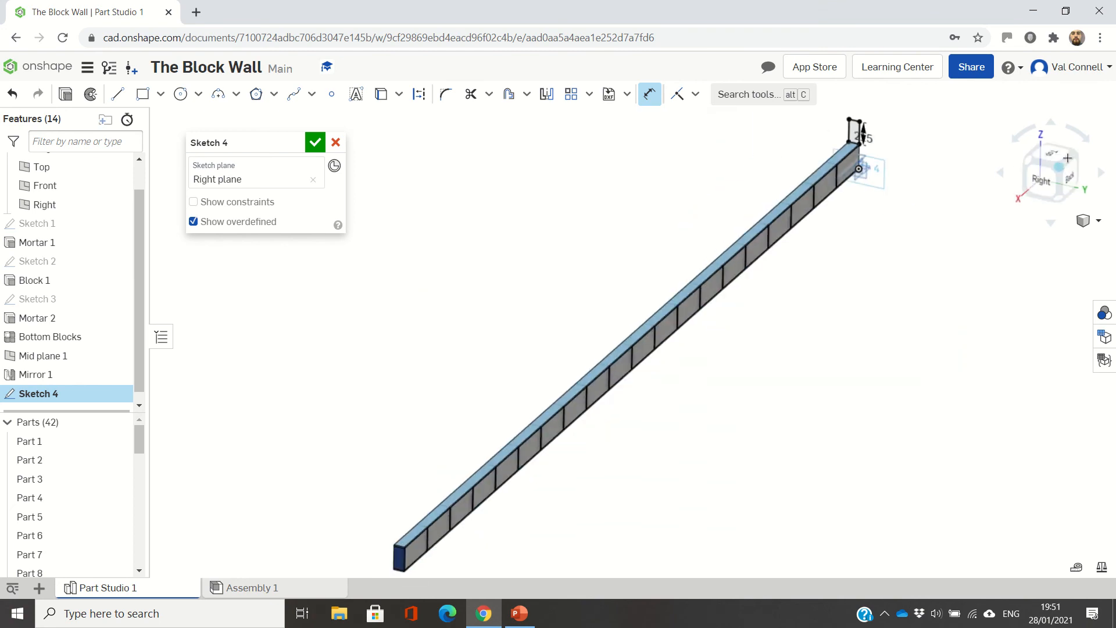
scroll(898, 124, "up", 5)
scroll(897, 124, "up", 3)
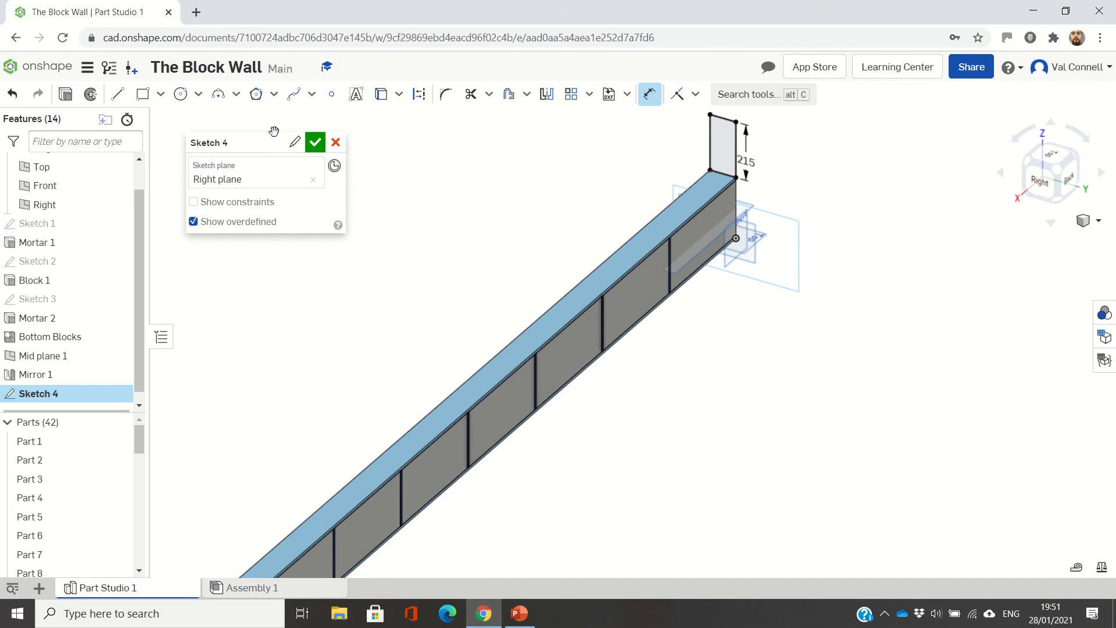
- Extrude the 215 mm high rectangle 220 mm along the bottom course as a new part
left_click(66, 94)
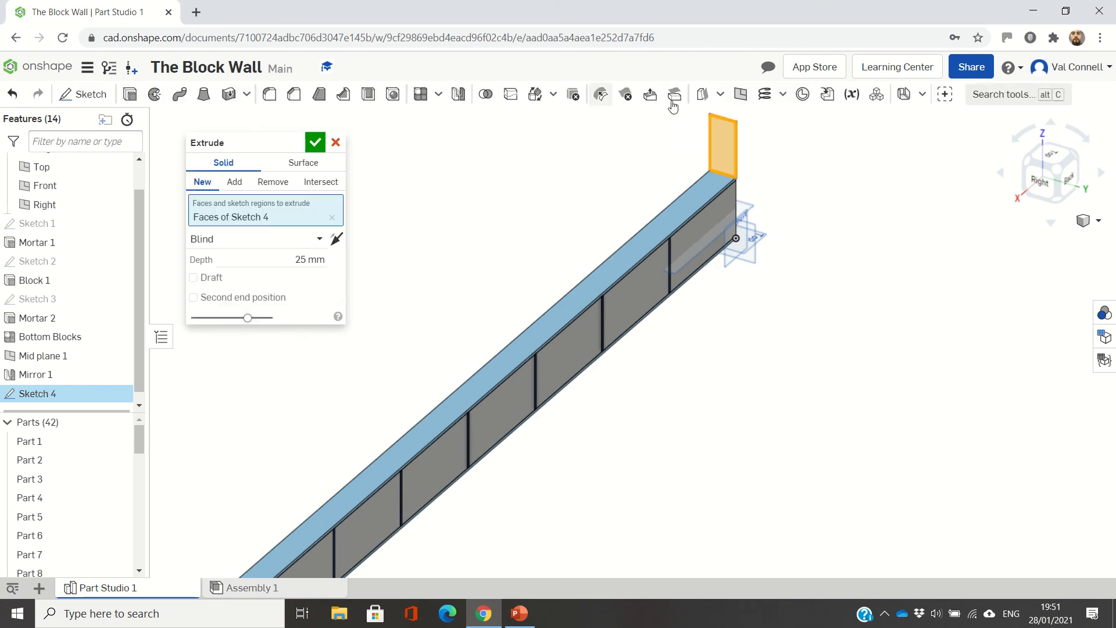
left_click(303, 259)
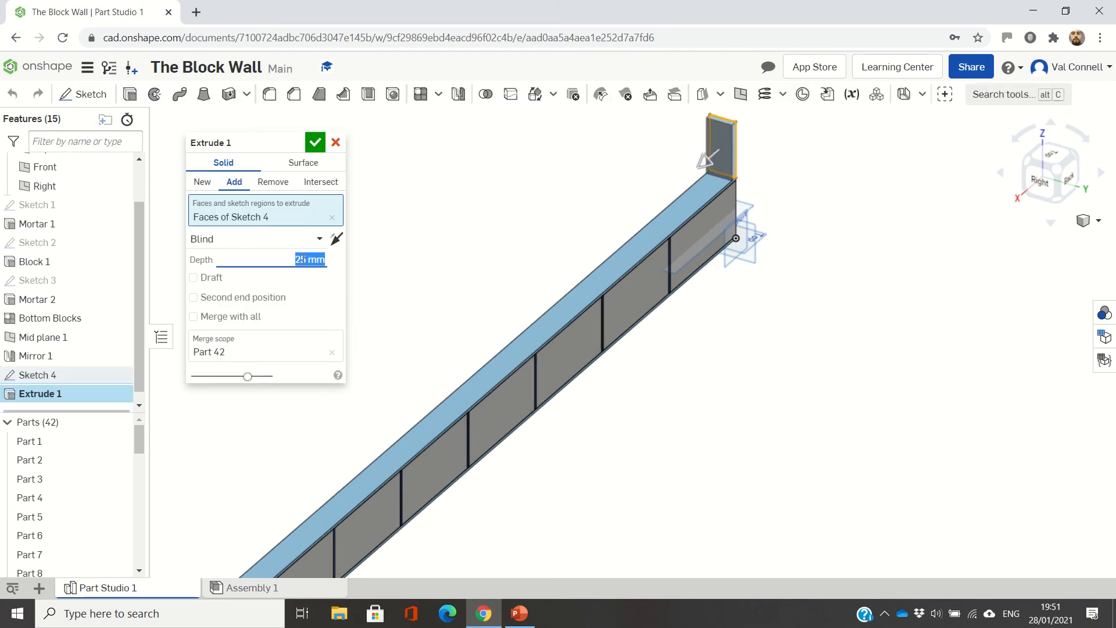
type("220")
key("Return")
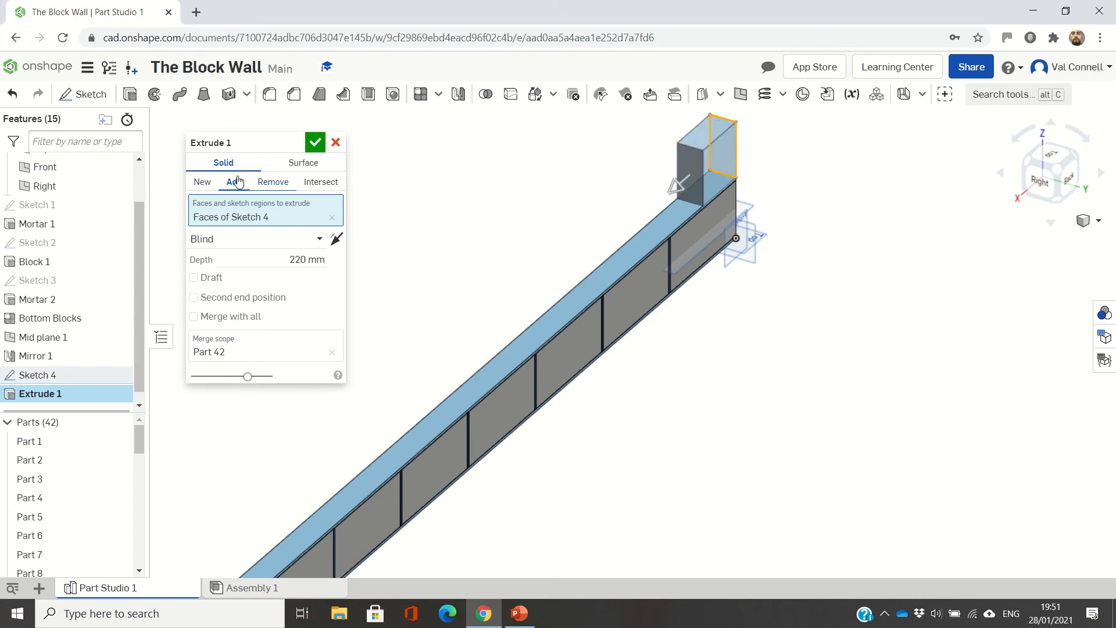
left_click(209, 181)
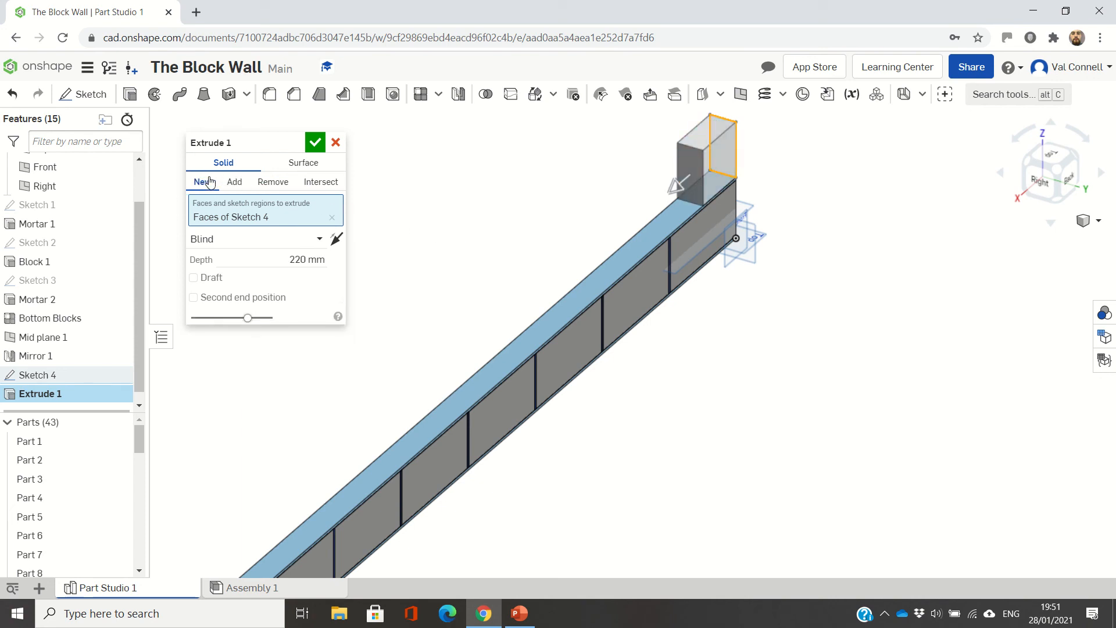
- Name the extrusion Half Block and accept it
left_click(302, 142)
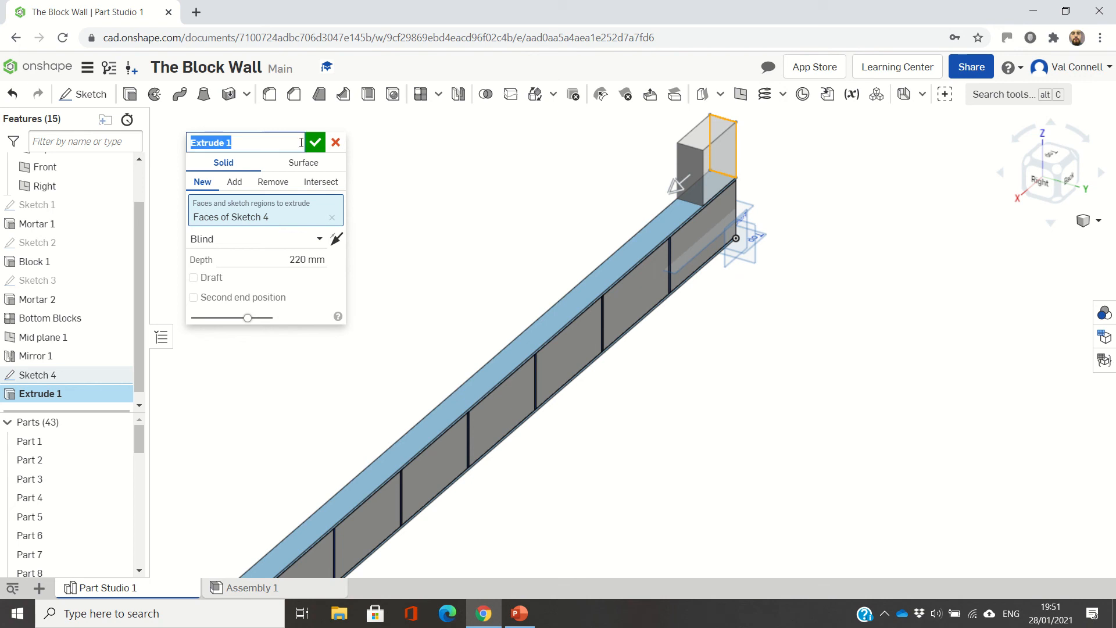
type("H")
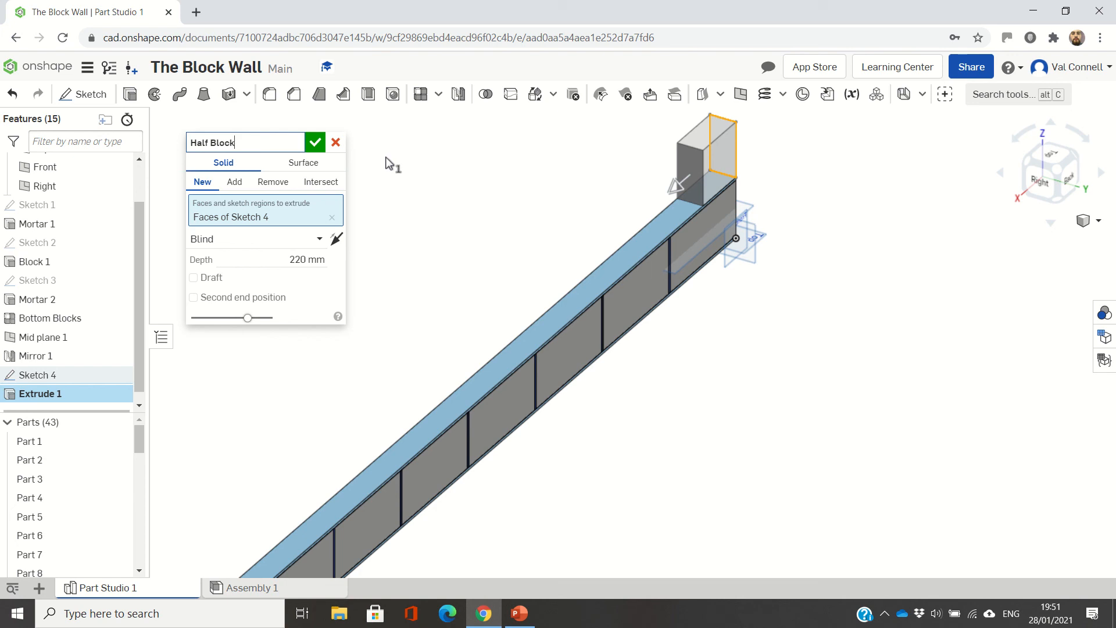
type("alf Block")
left_click(315, 143)
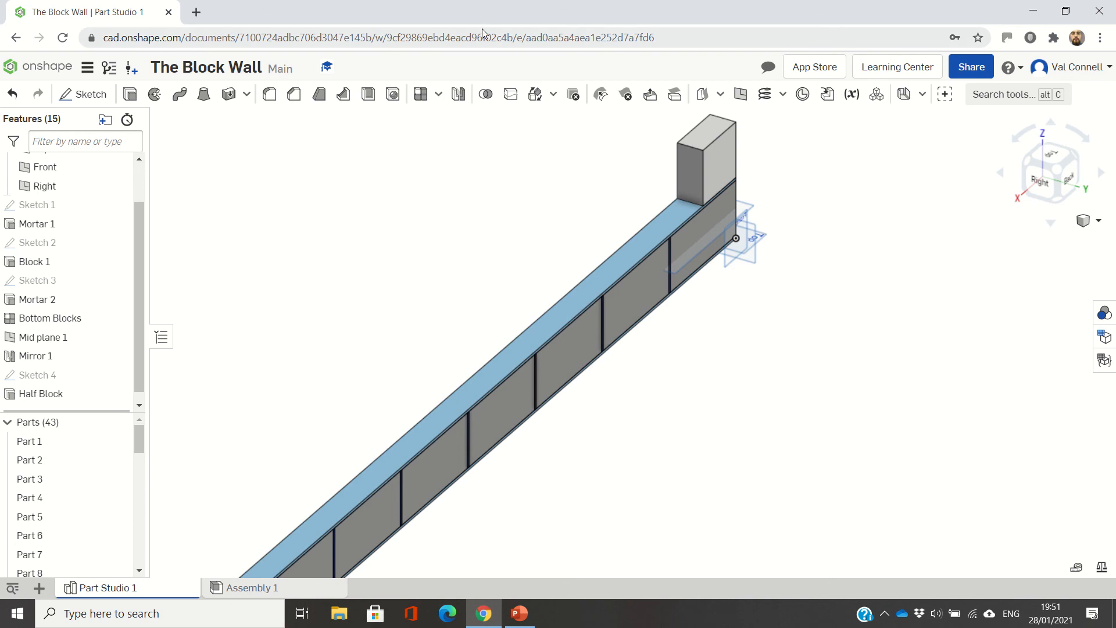
- Sketch a corner-to-corner rectangle covering the half block's end face that looks along the course
mouse_move(513, 5)
scroll(761, 137, "up", 2)
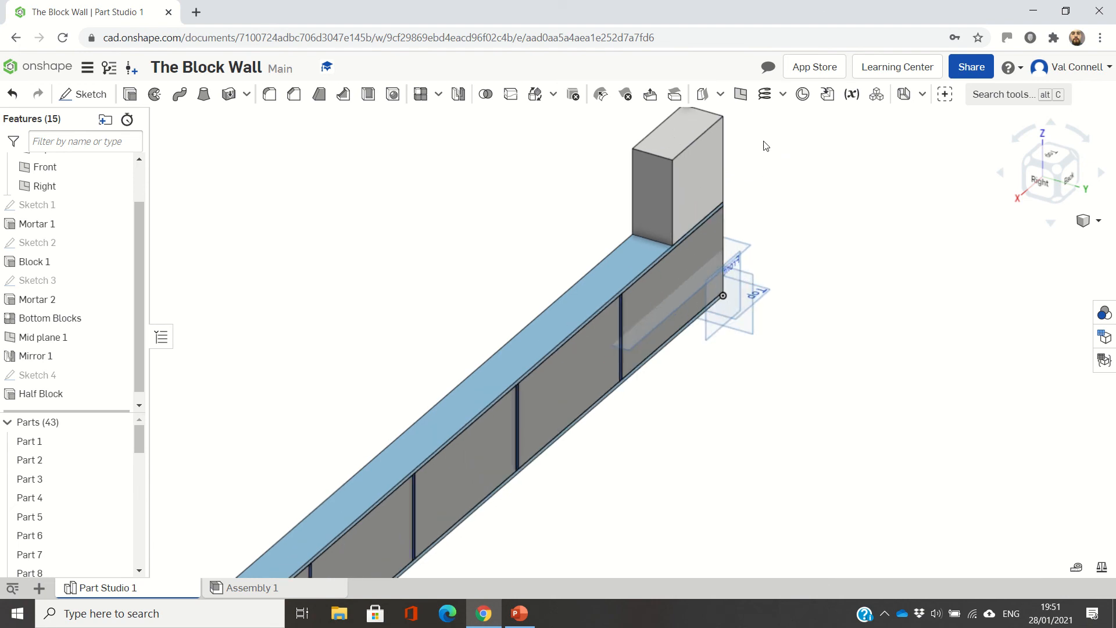
scroll(766, 146, "down", 2)
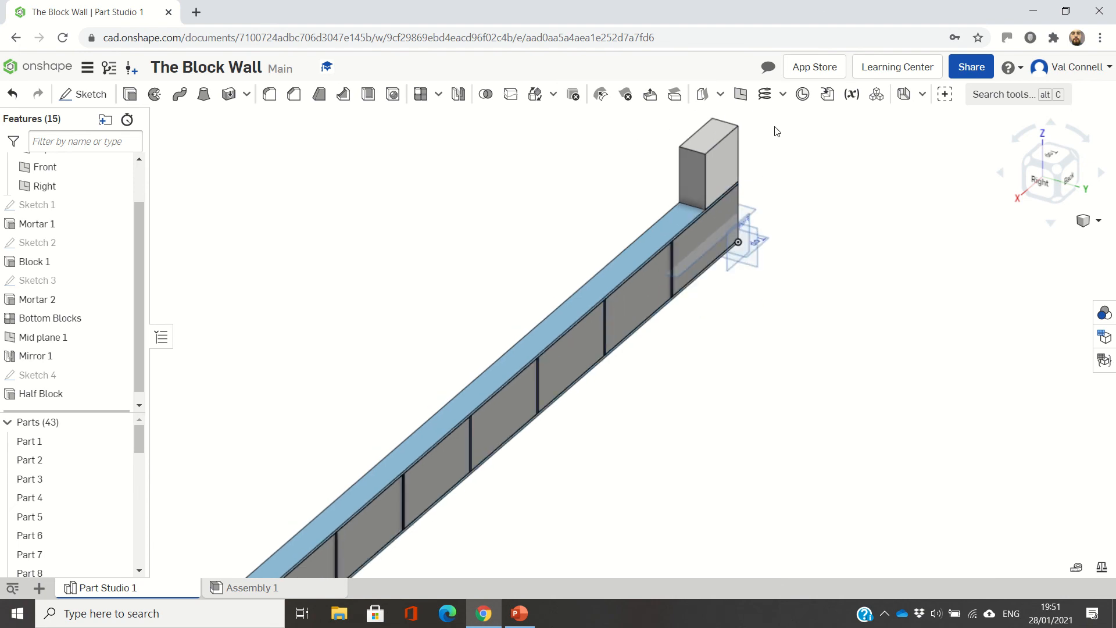
scroll(776, 131, "up", 1)
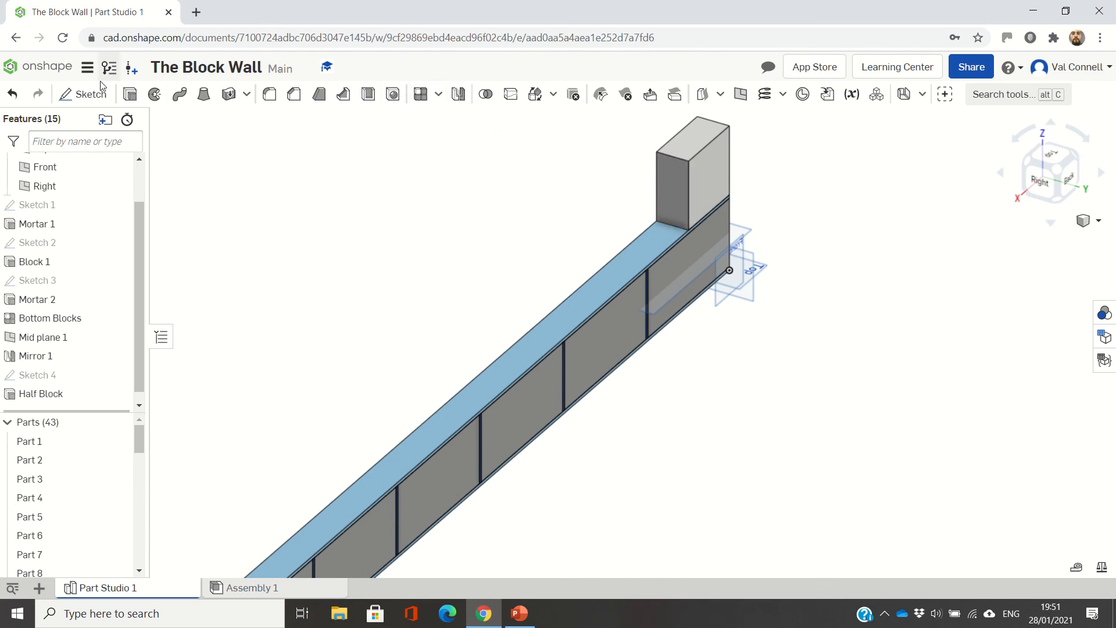
left_click(86, 94)
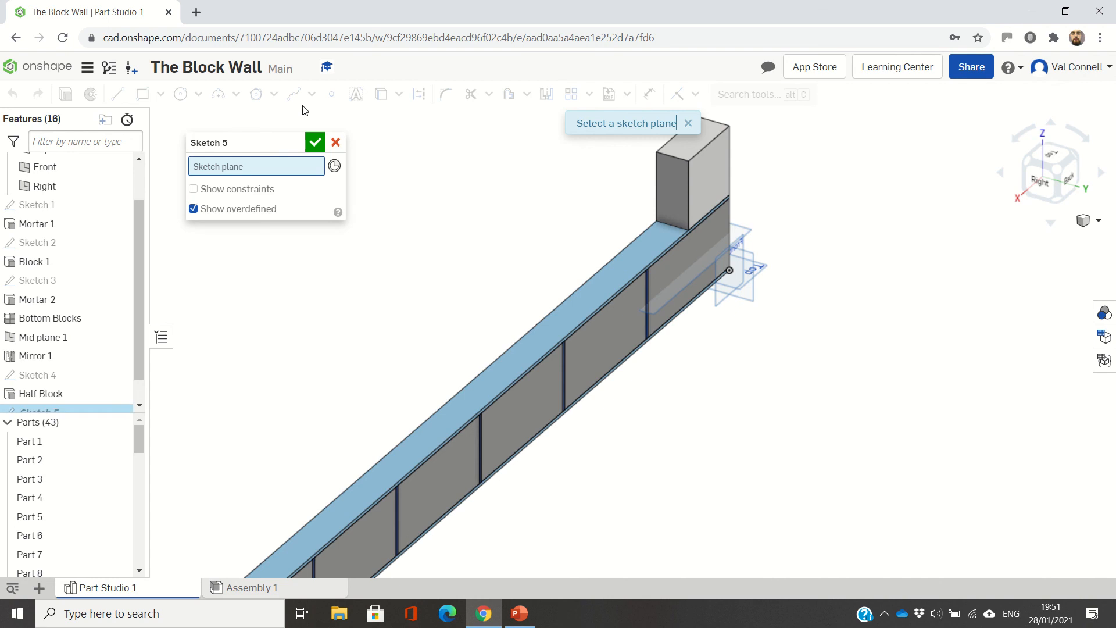
left_click(669, 195)
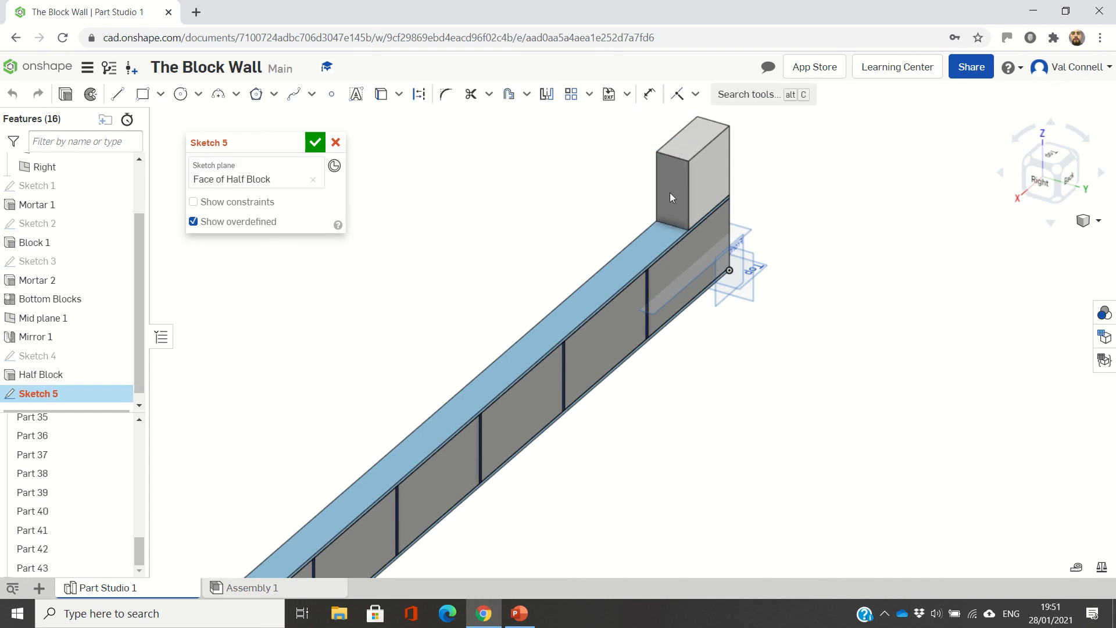
left_click(144, 95)
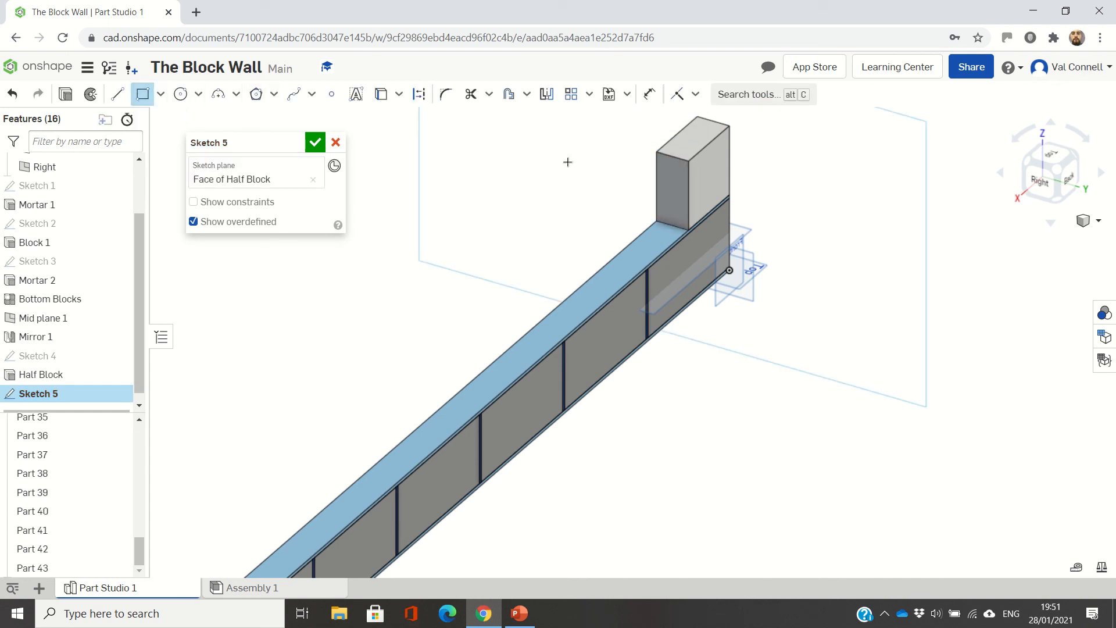
left_click(657, 152)
left_click(688, 228)
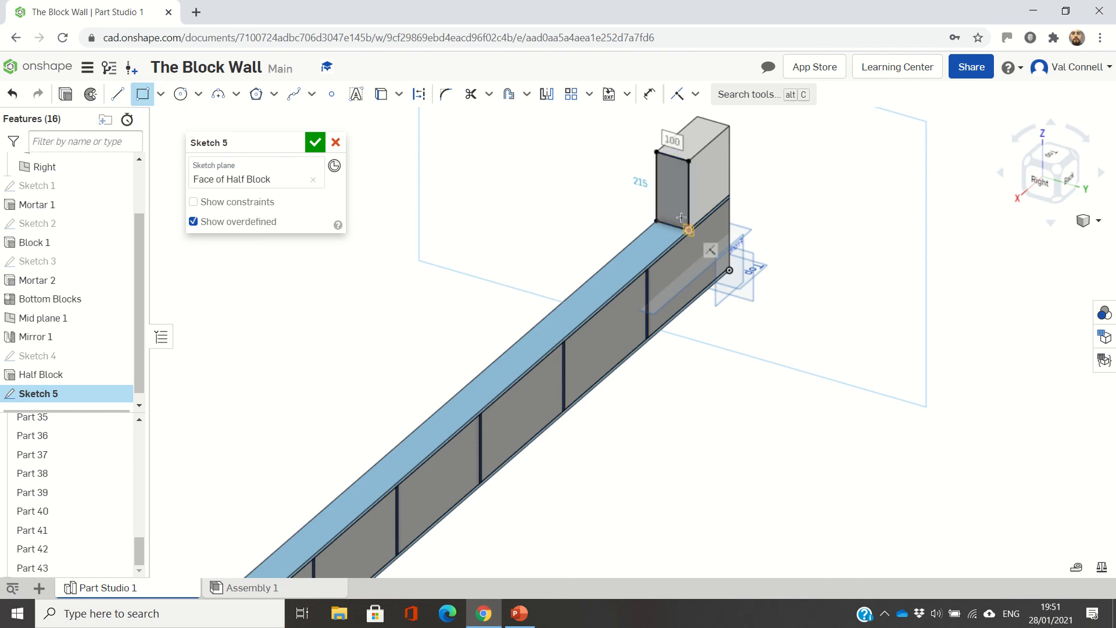
- Extrude the end-face rectangle 10 mm as a new part to form the vertical mortar joint
left_click(66, 93)
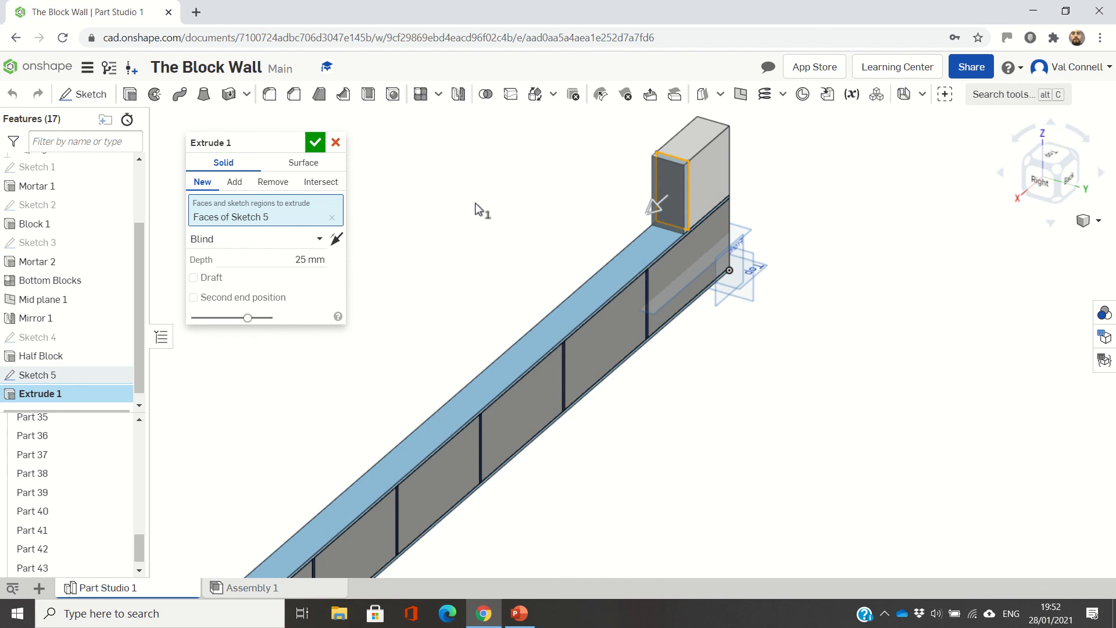
left_click(306, 258)
type("10")
key("Return")
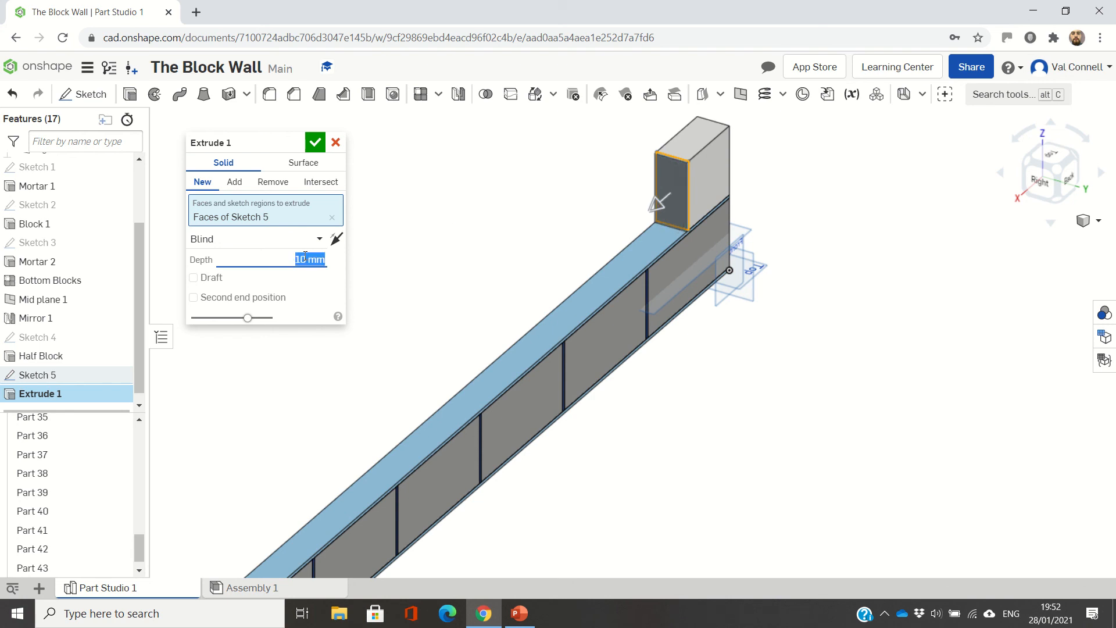
key("Return")
- Define a construction plane of type Mid plane between the two opposite end faces of the bottom block course
scroll(770, 168, "down", 4)
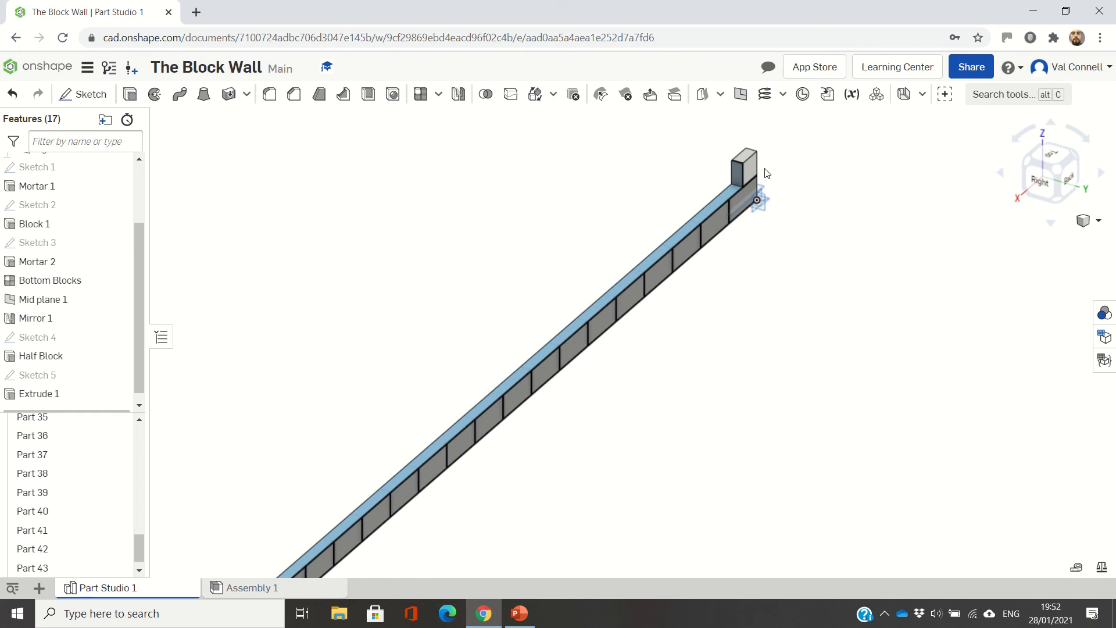
scroll(723, 193, "down", 4)
scroll(452, 429, "up", 5)
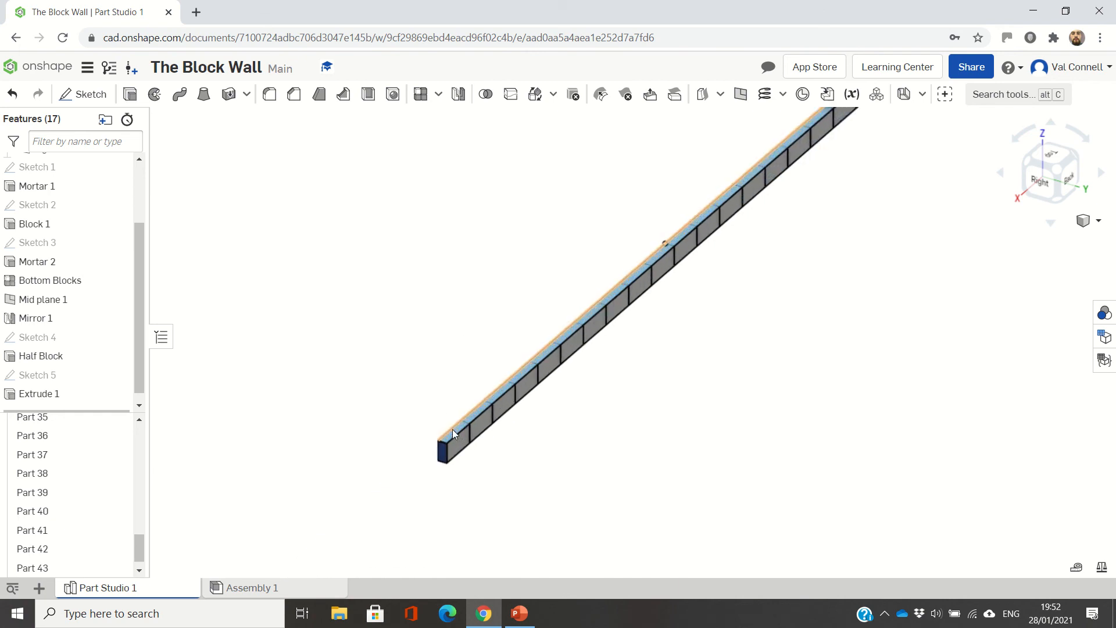
scroll(410, 372, "down", 8)
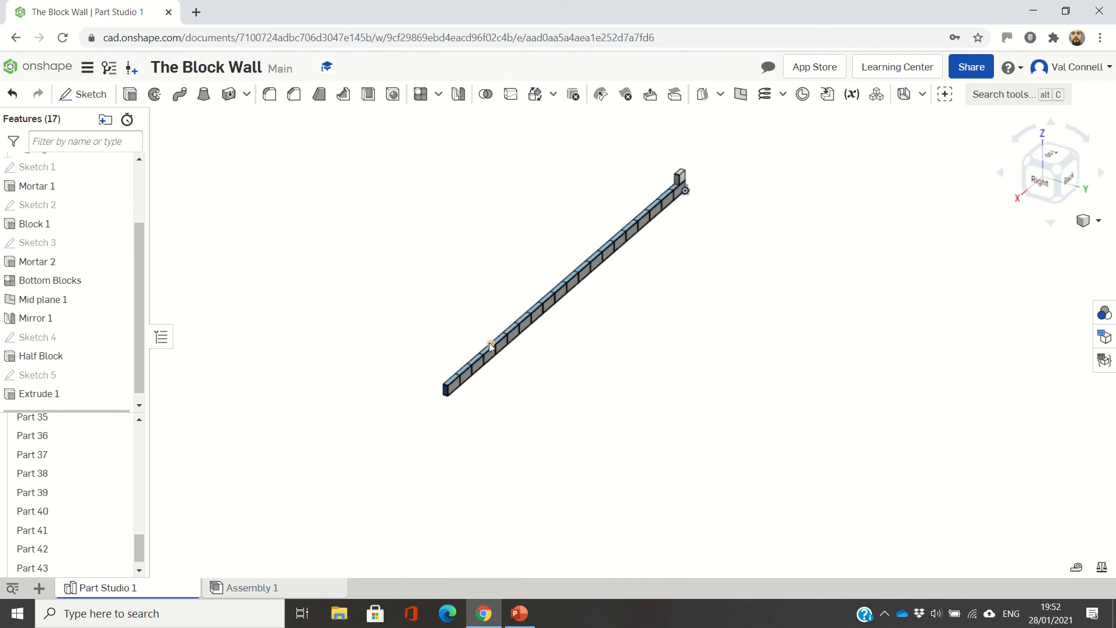
scroll(636, 226, "up", 4)
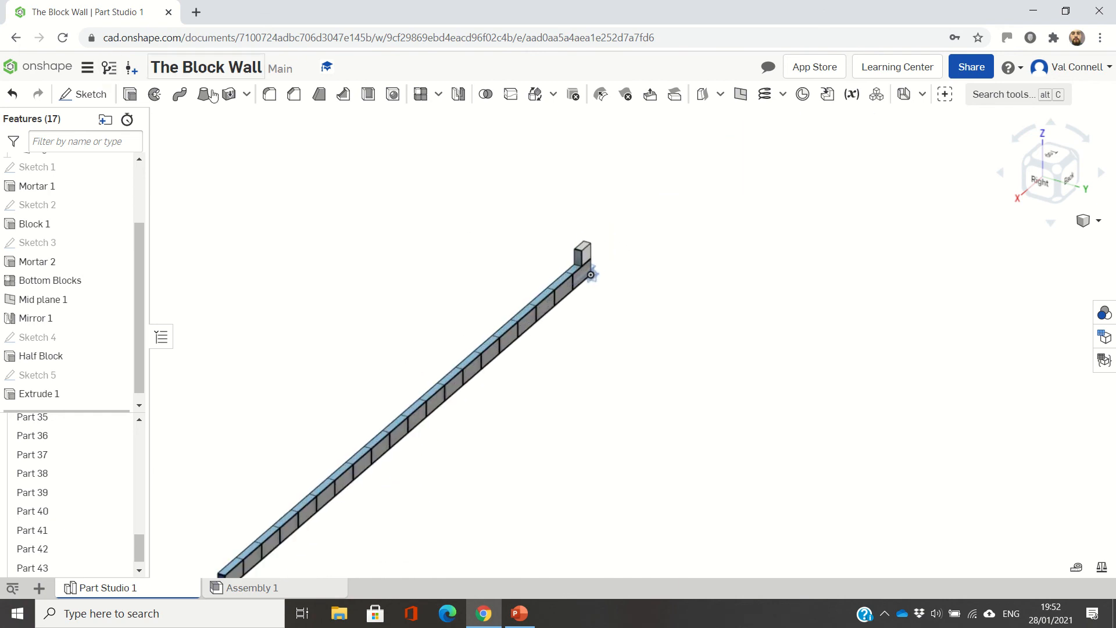
left_click(734, 105)
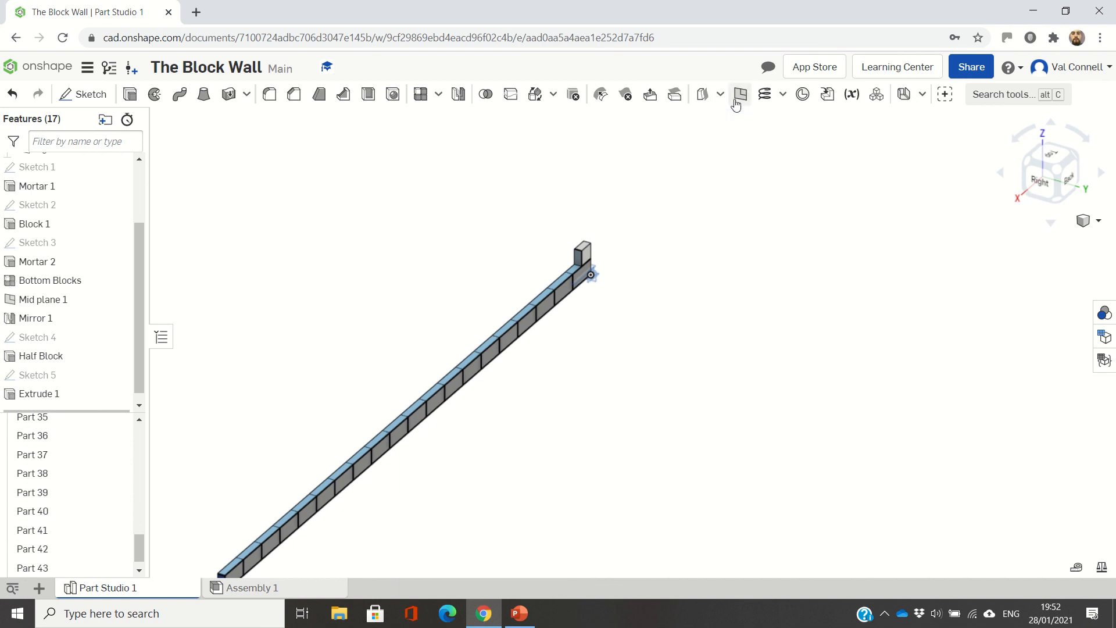
right_click_drag(688, 217, 622, 267)
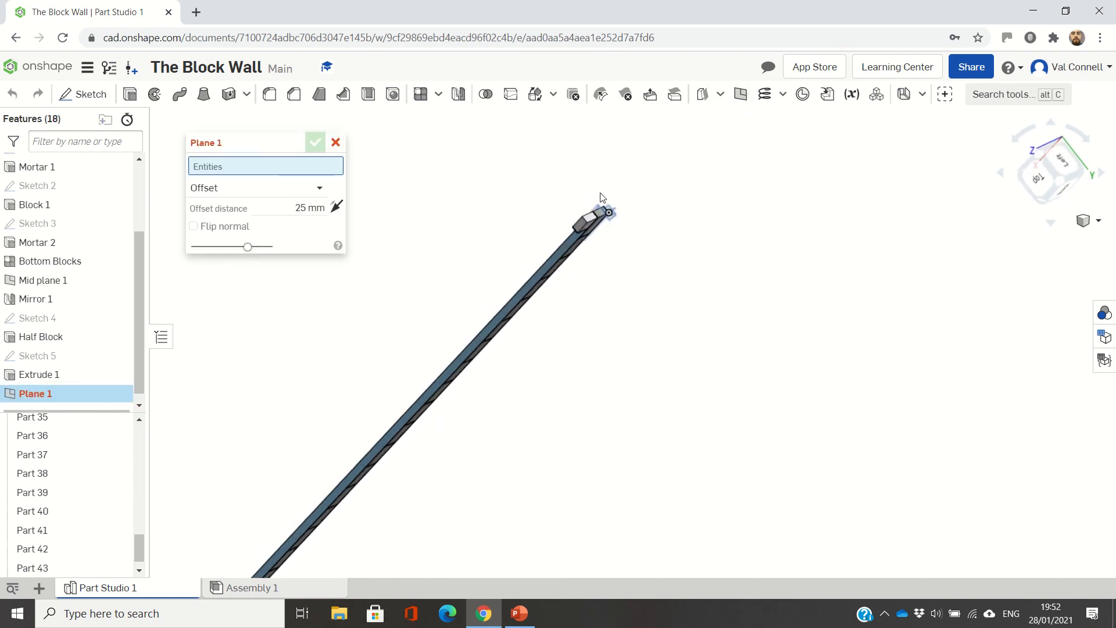
left_click(269, 190)
left_click(251, 302)
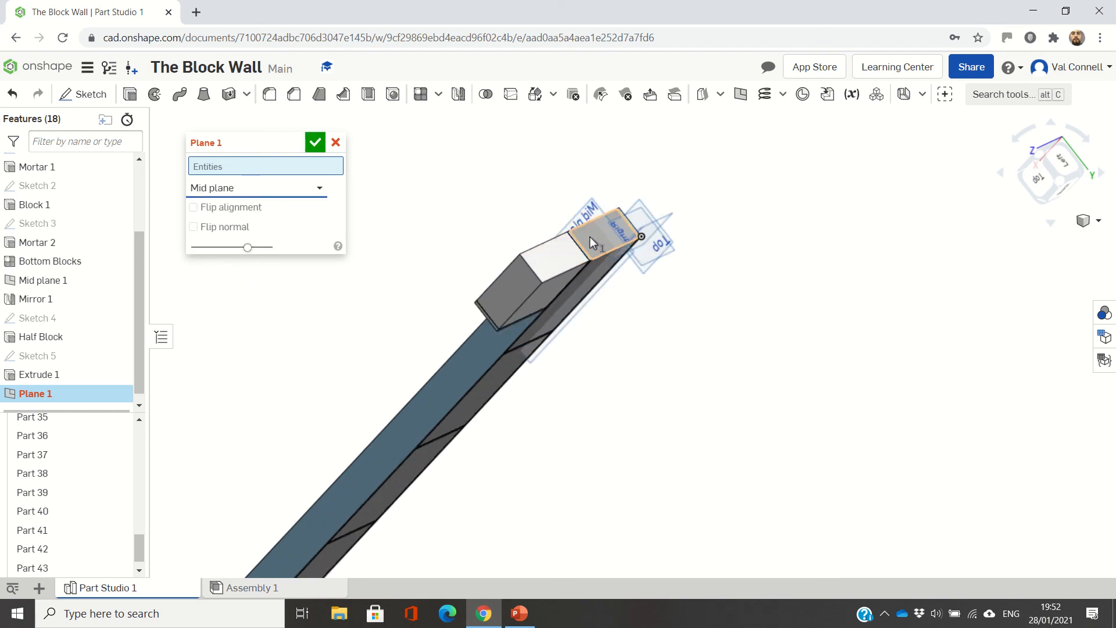
left_click(584, 243)
scroll(587, 239, "down", 6)
right_click_drag(459, 369, 472, 314)
scroll(431, 378, "up", 8)
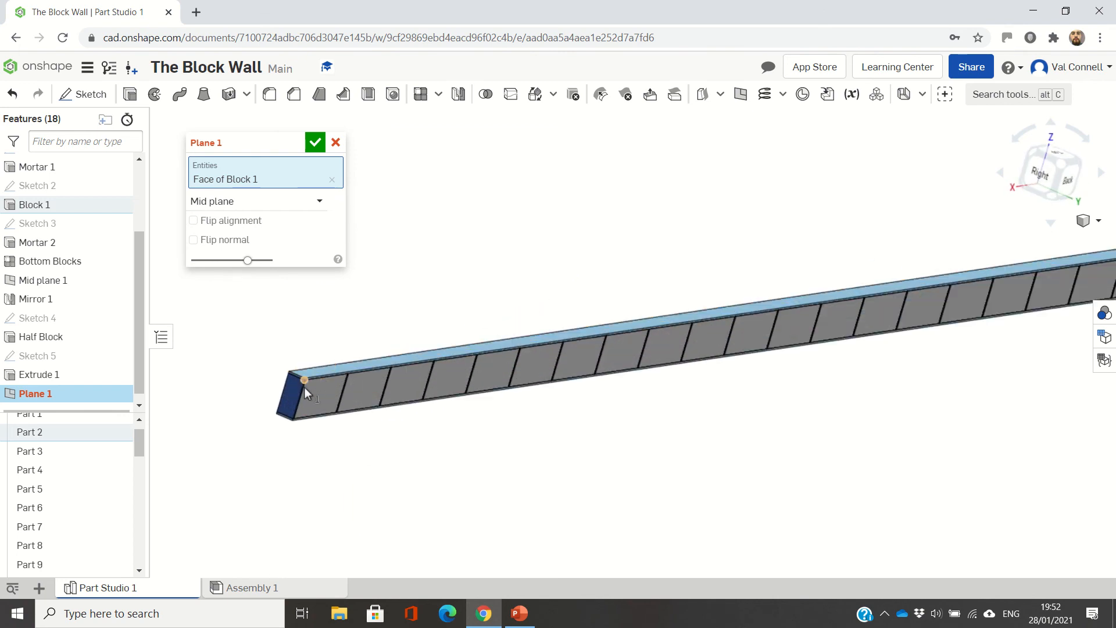
left_click(295, 389)
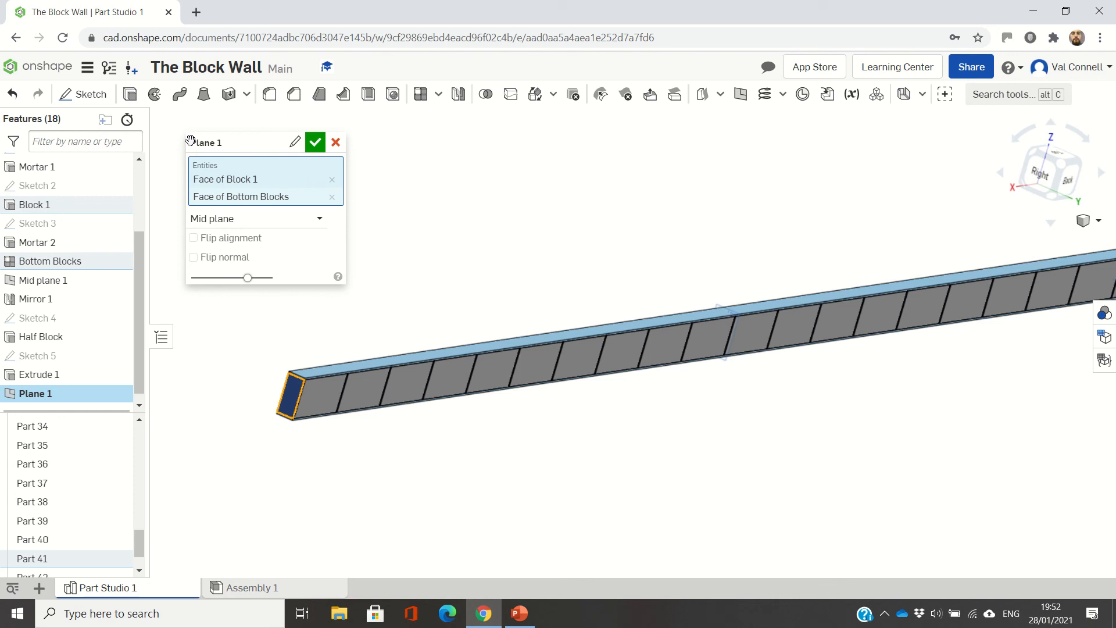
- Rename the new plane Mid Plane 2 and accept it
left_click(273, 143)
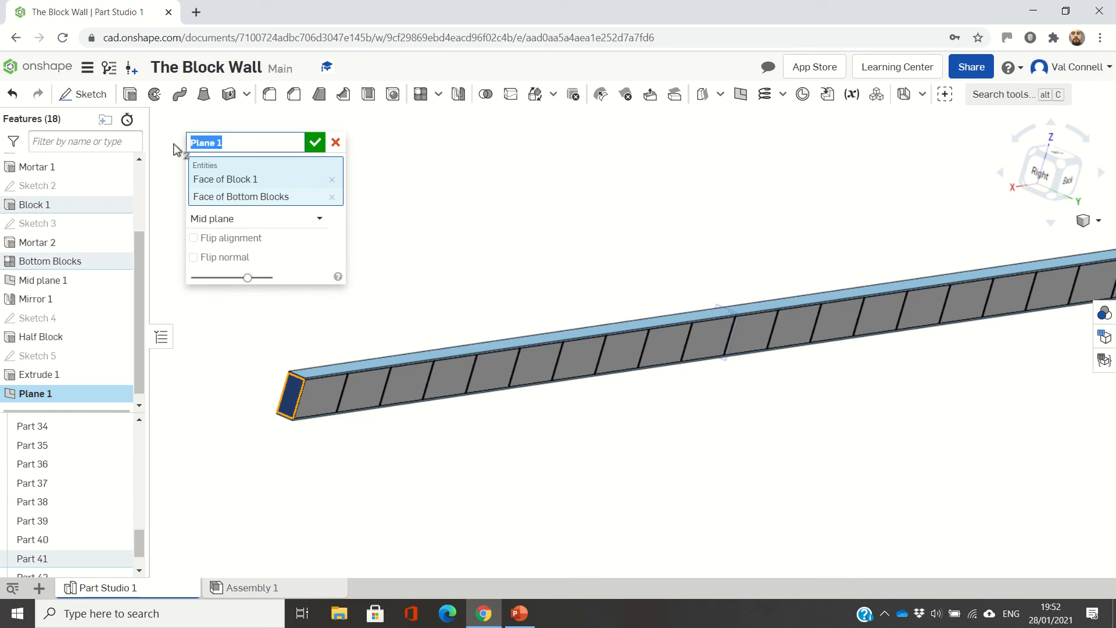
left_click(192, 142)
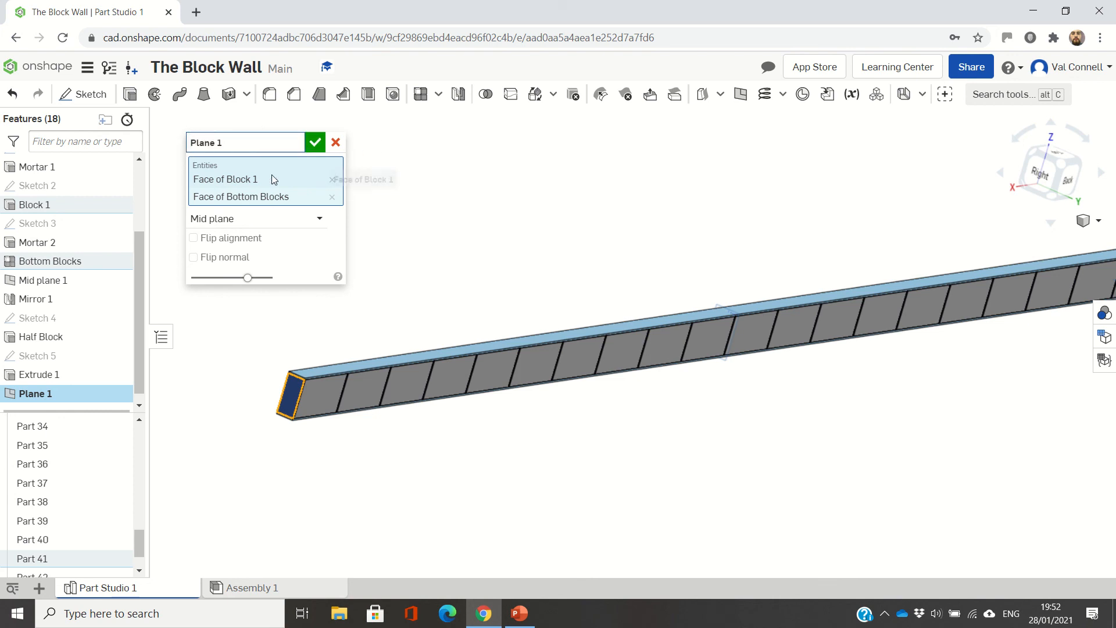
type("Mid")
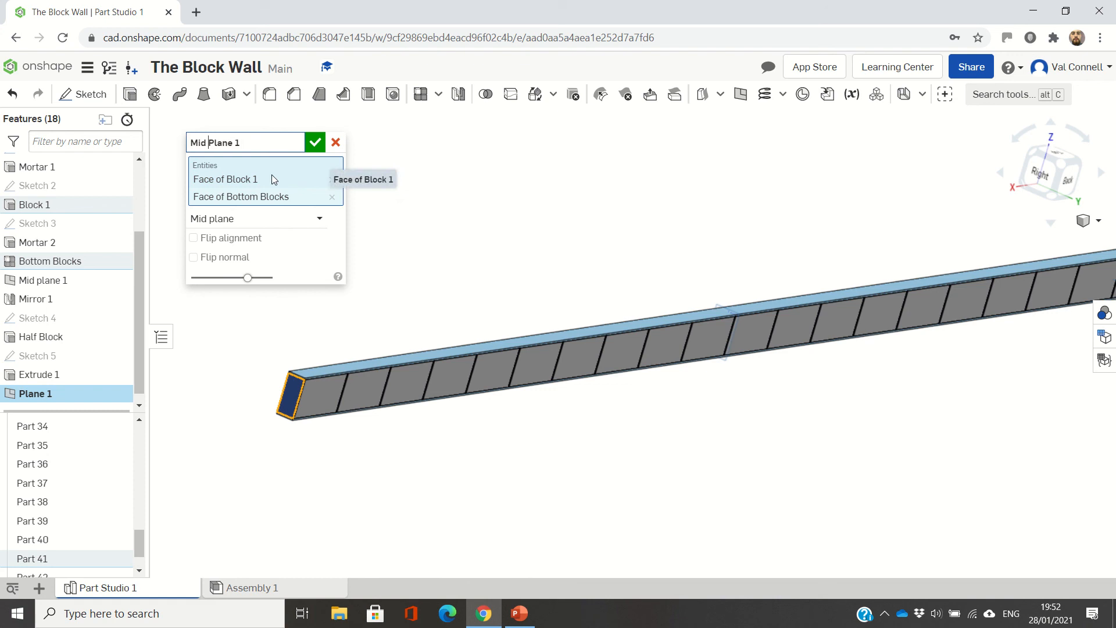
key("Right")
key("Right")
key("Right")
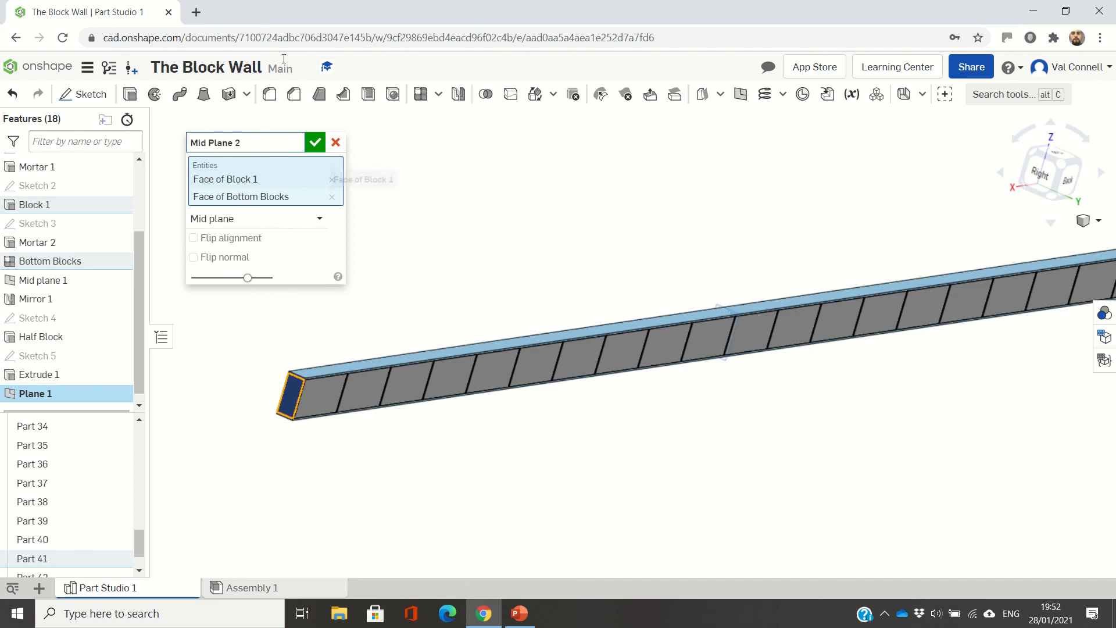
left_click(318, 146)
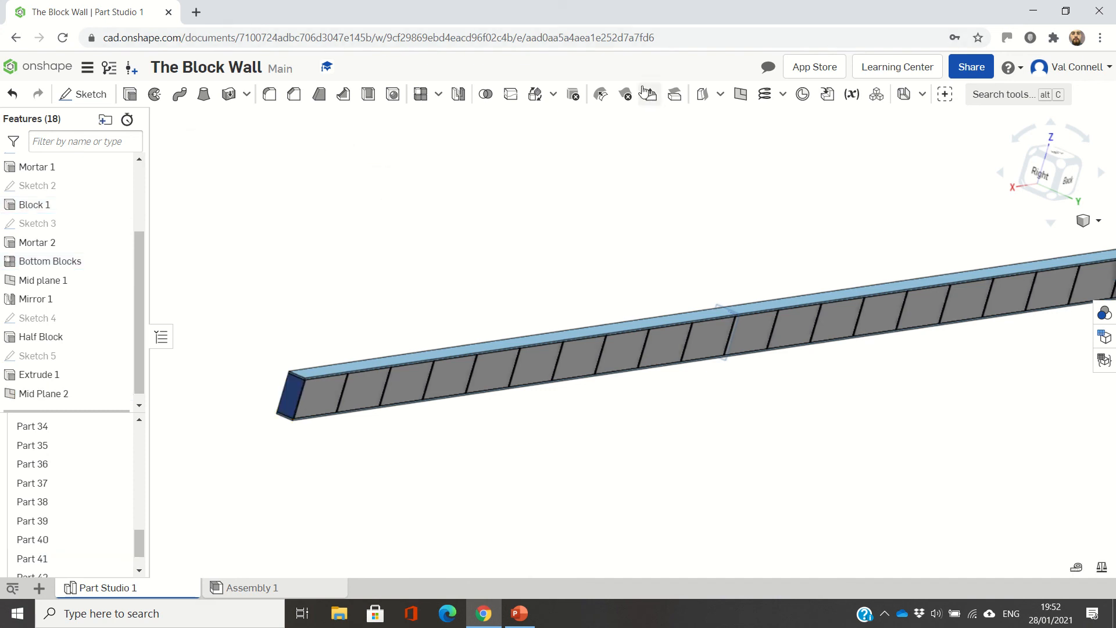
- Enlarge the displayed outline of Mid Plane 2 so it extends well above and below the block course
scroll(785, 152, "down", 3)
scroll(968, 153, "up", 2)
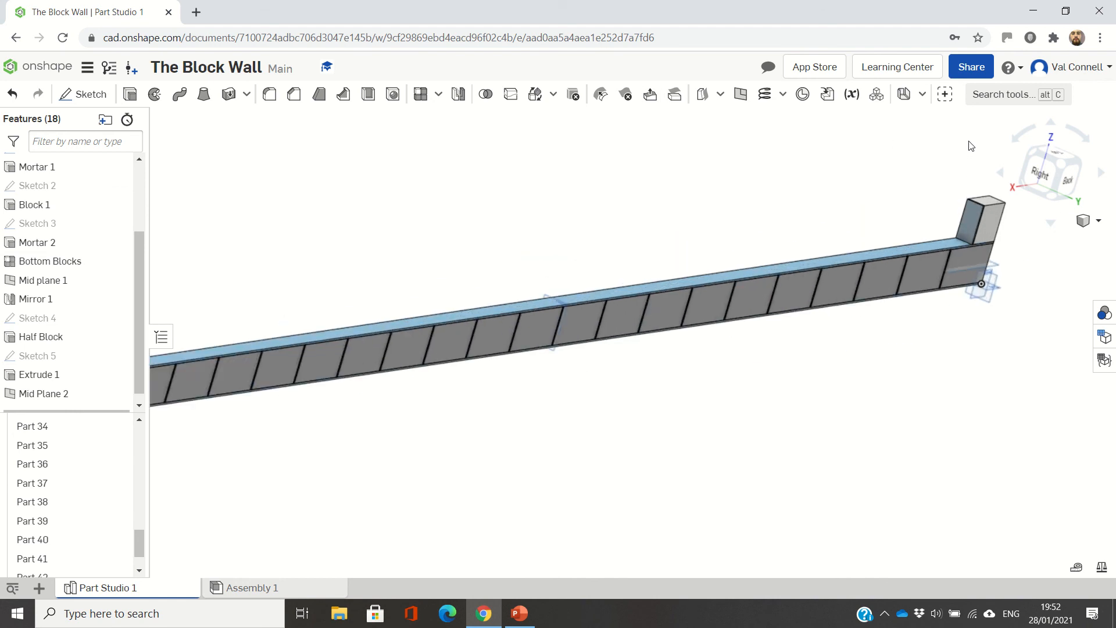
scroll(747, 155, "down", 1)
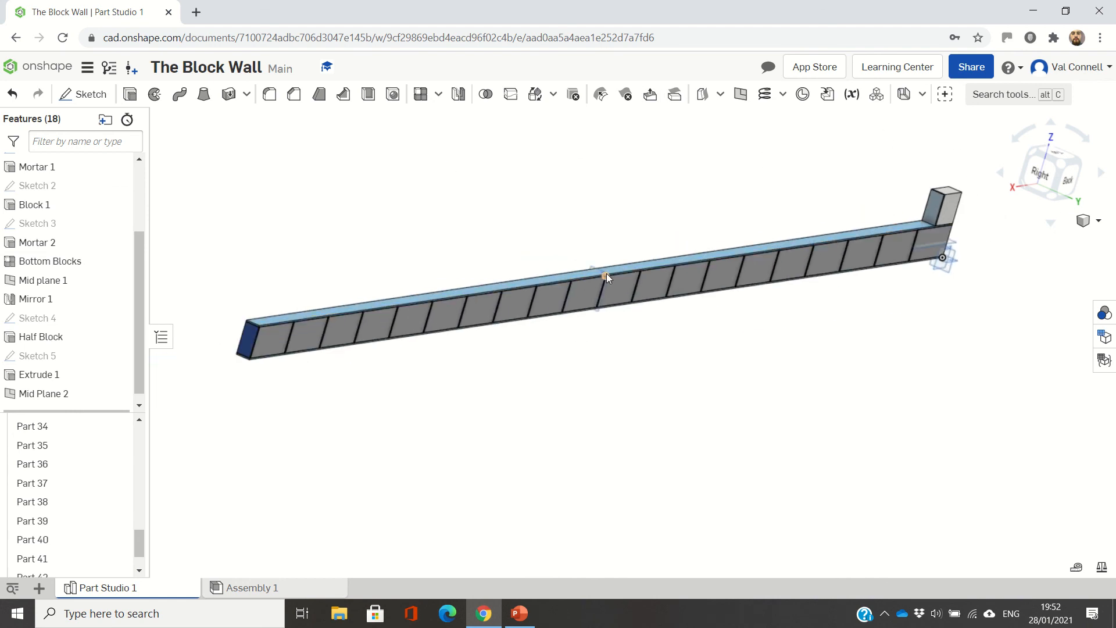
left_click_drag(606, 273, 687, 226)
left_click(595, 243)
scroll(597, 246, "up", 4)
left_click(577, 295)
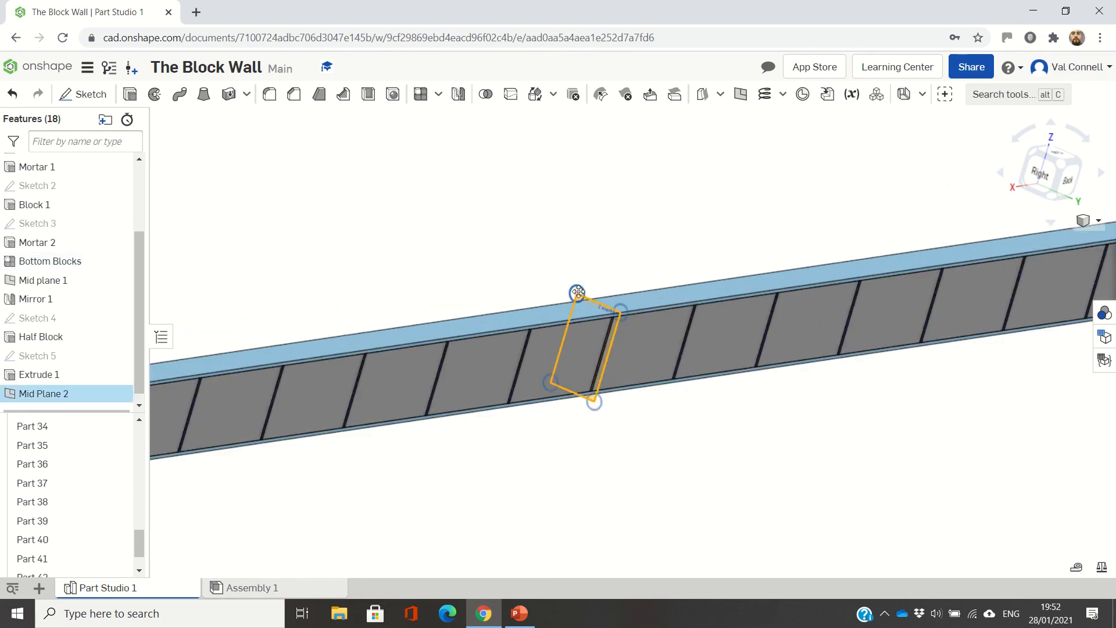
left_click_drag(576, 293, 565, 204)
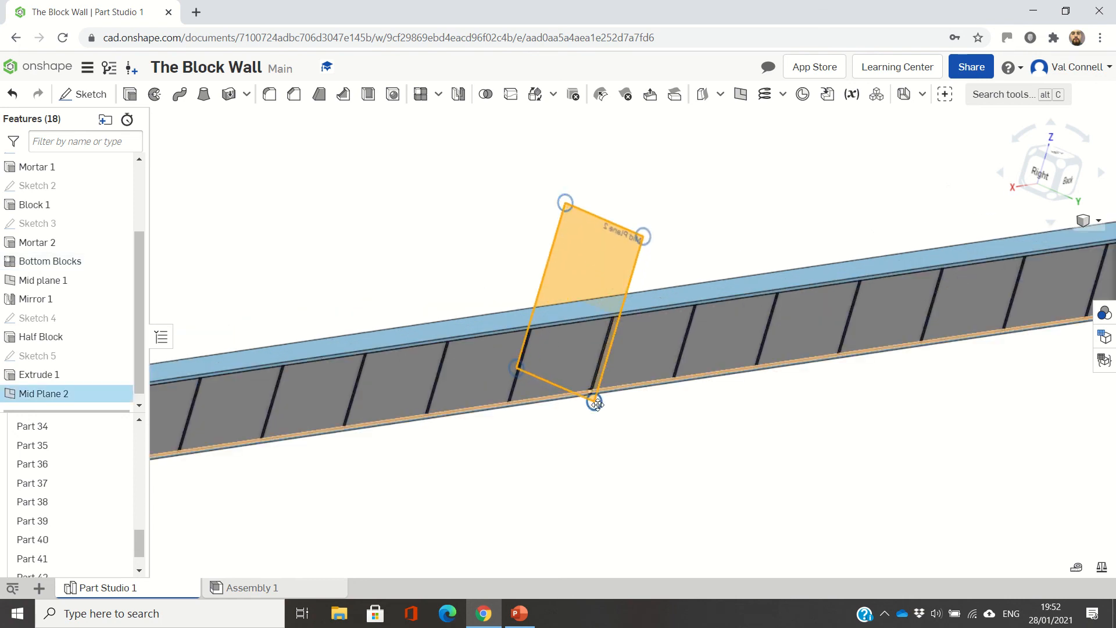
left_click_drag(596, 403, 635, 495)
scroll(634, 441, "down", 3)
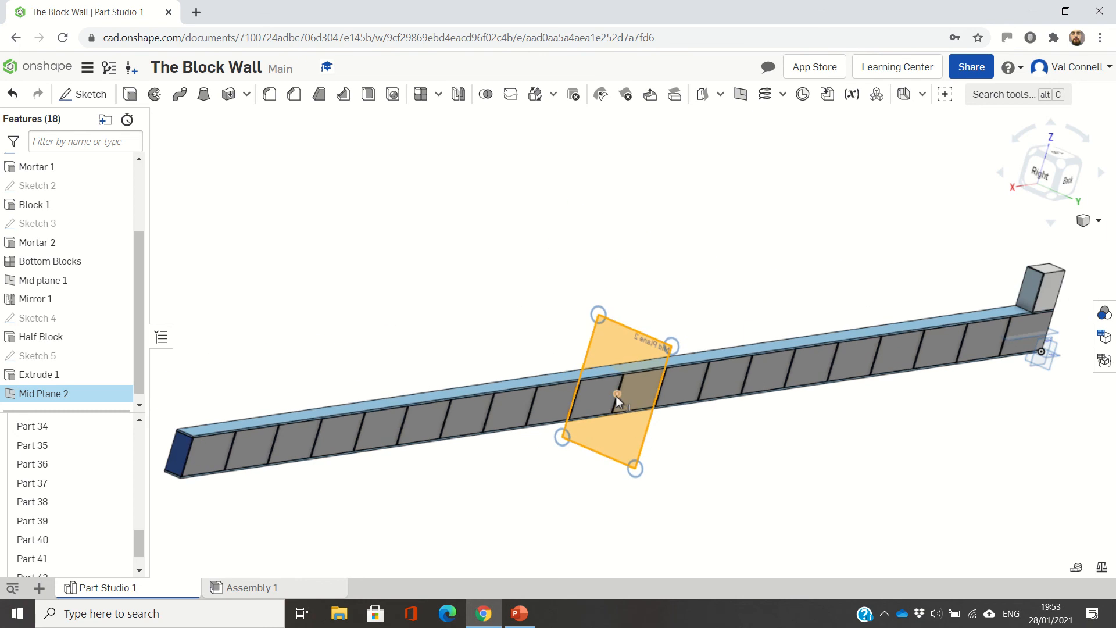
- Mirror the half block and its vertical mortar joint about Mid Plane 2 as new parts
scroll(615, 396, "down", 2)
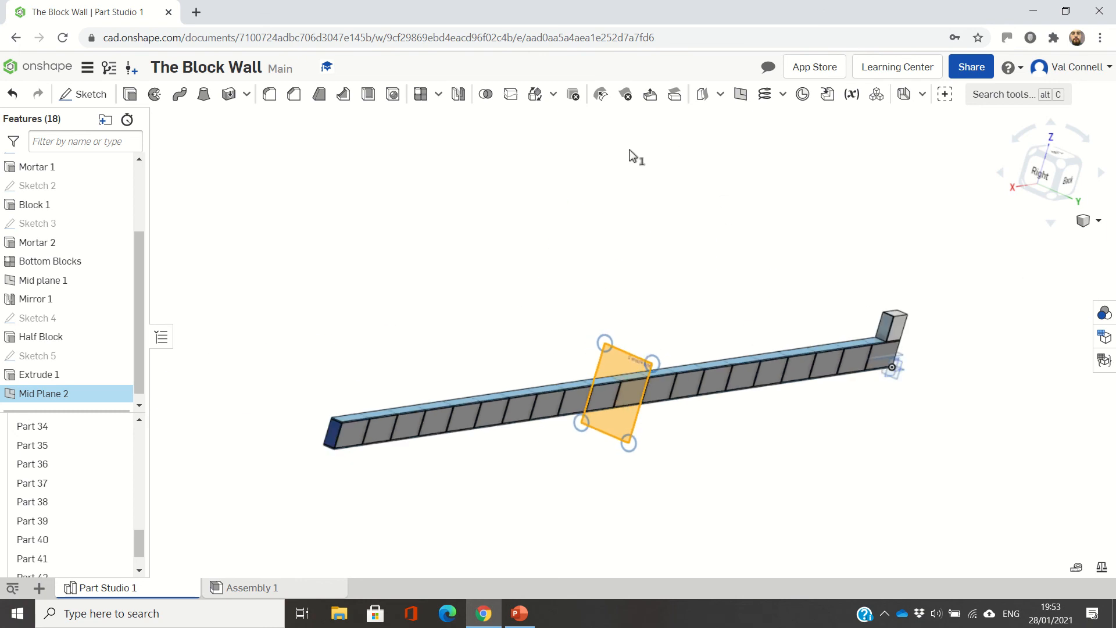
left_click(458, 94)
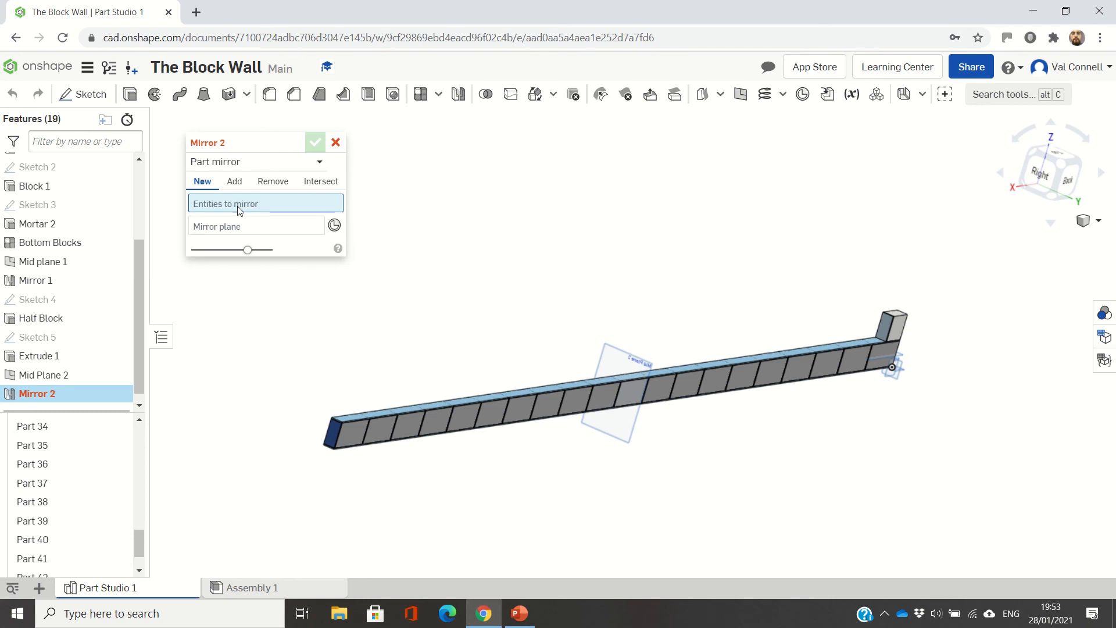
scroll(880, 329, "up", 3)
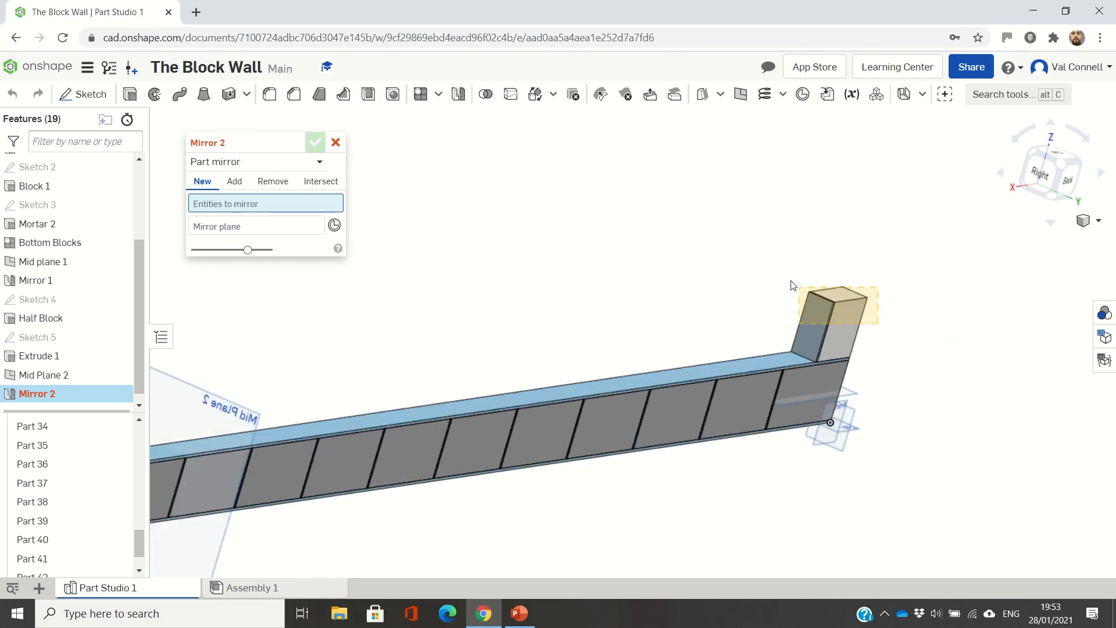
left_click(819, 314)
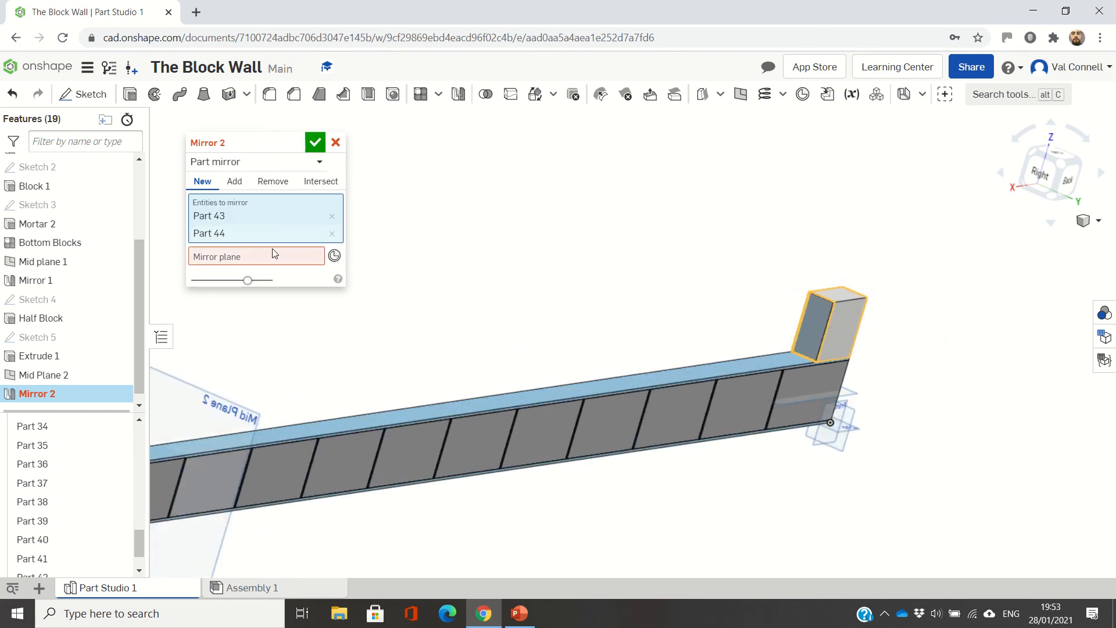
left_click(273, 257)
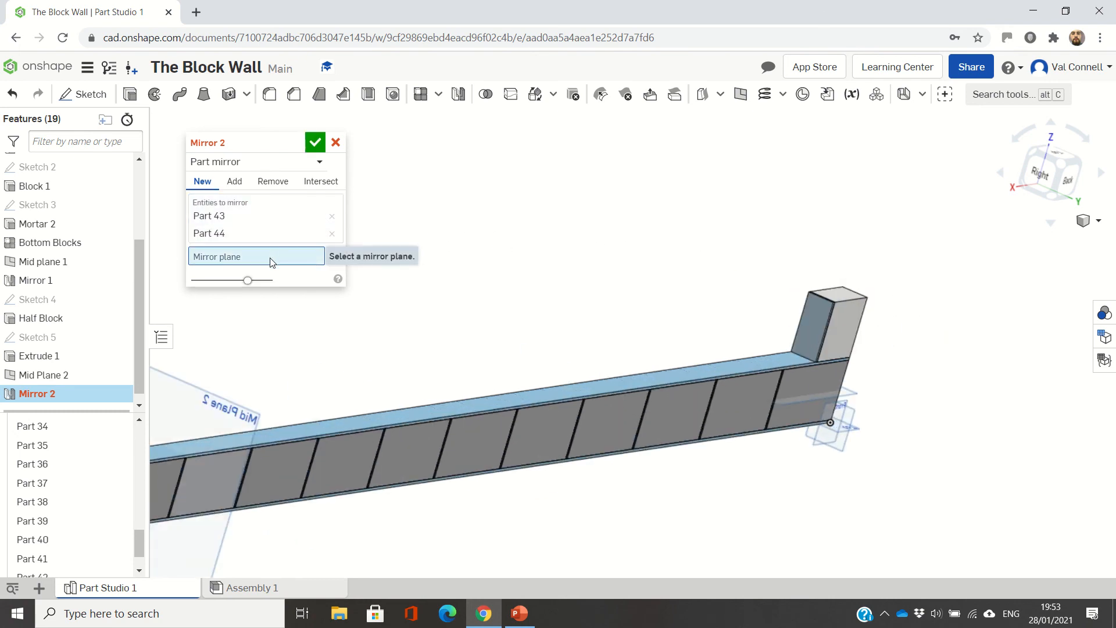
left_click(217, 394)
scroll(298, 368, "down", 5)
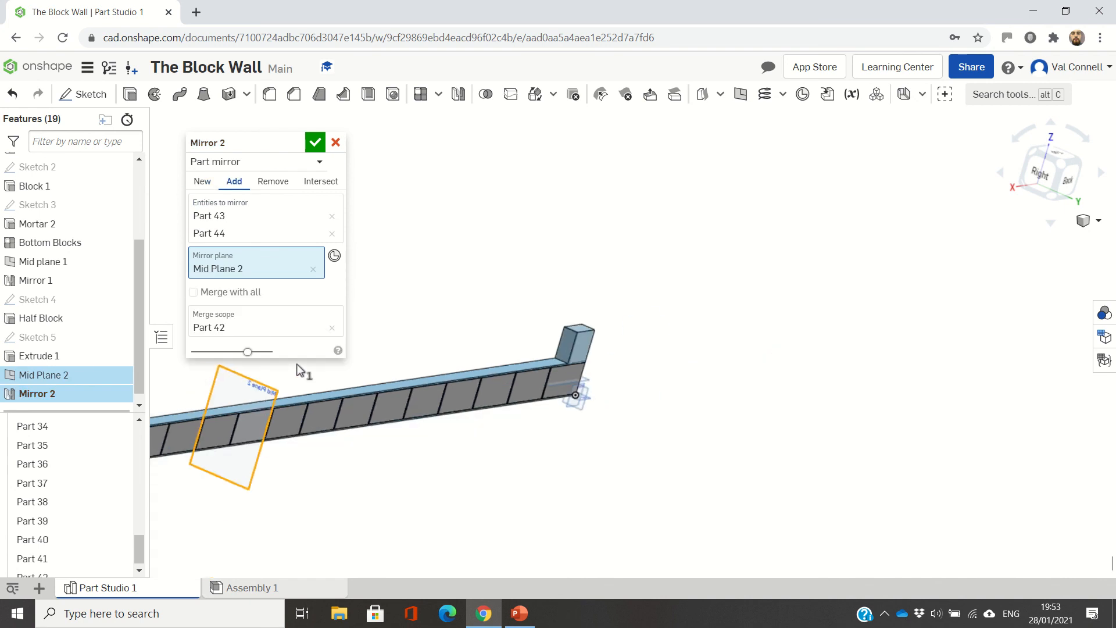
scroll(298, 367, "down", 3)
left_click(202, 181)
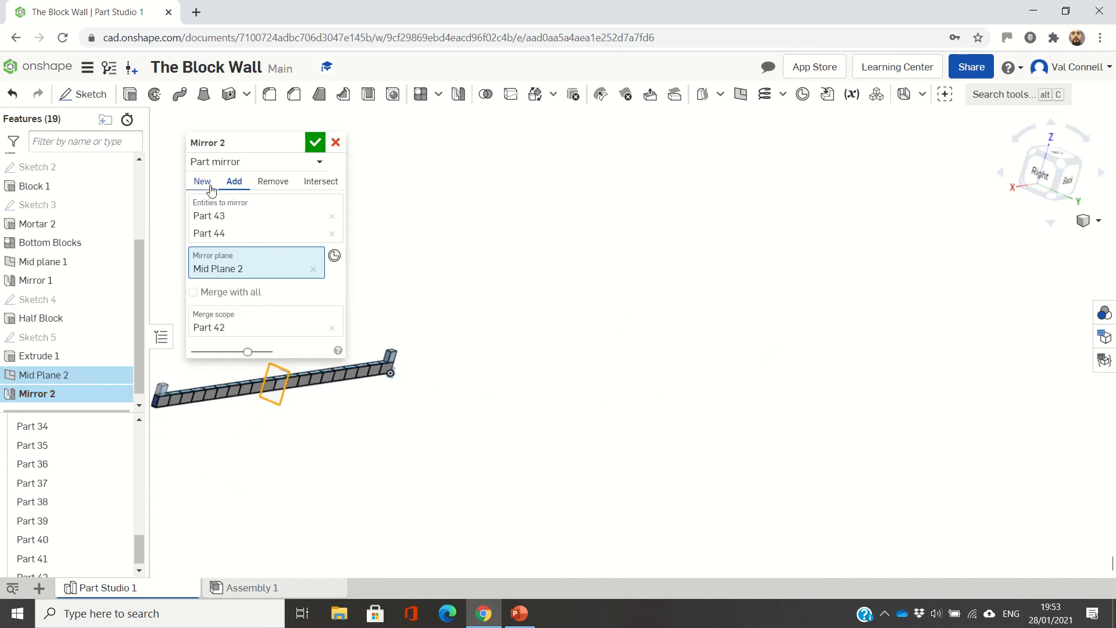
left_click(314, 142)
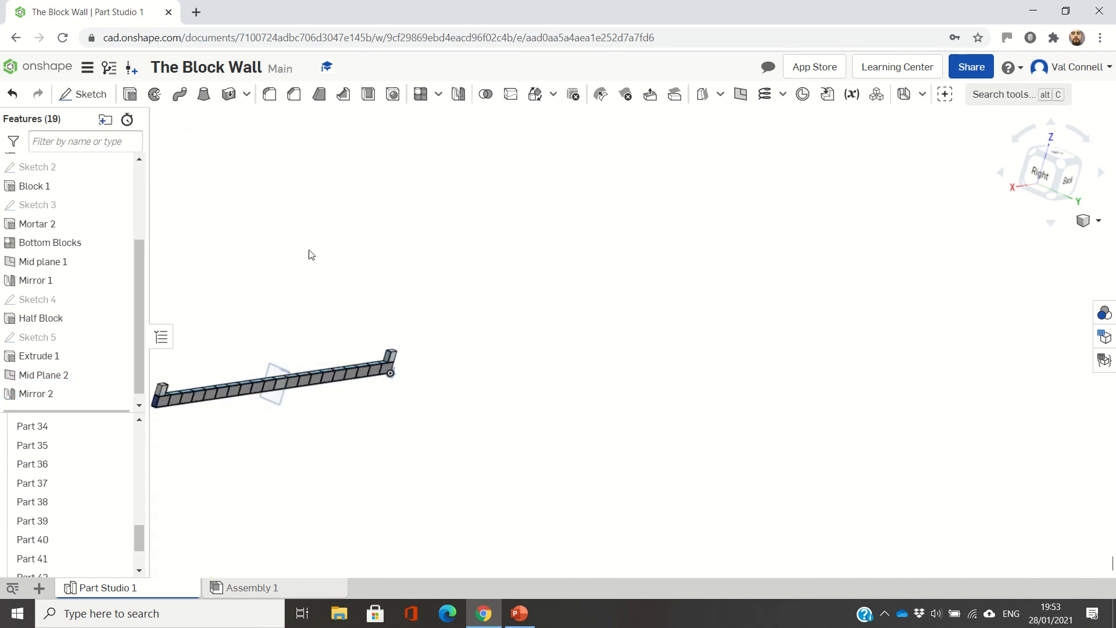
- Inspect the half blocks at both ends of the second course, ending at the original half block and its mortar joint
right_click_drag(247, 364, 311, 351)
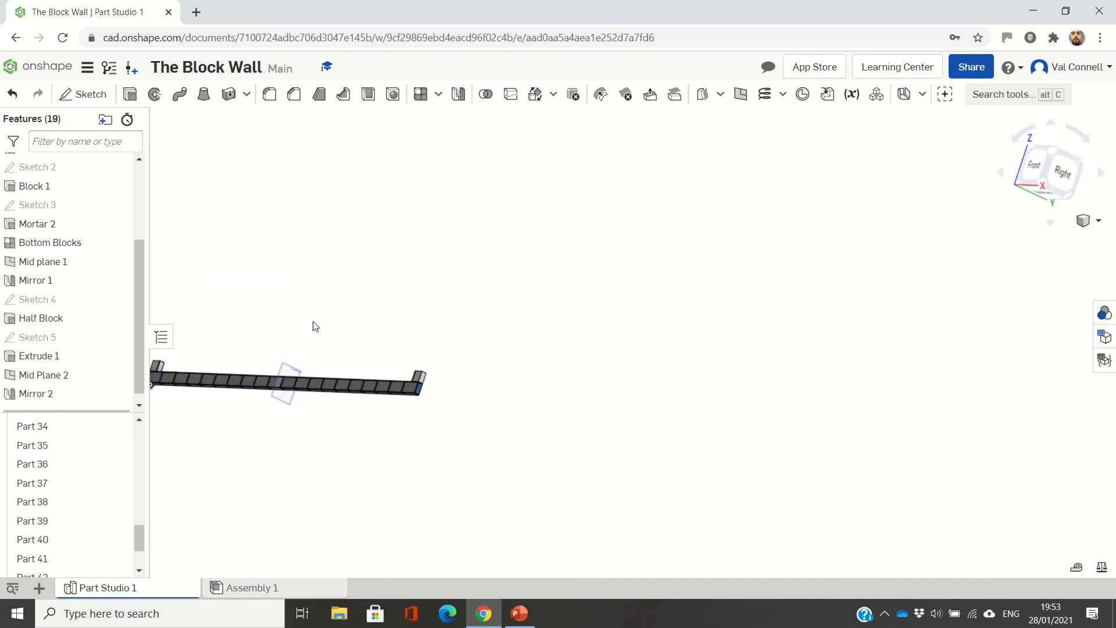
right_click(312, 322)
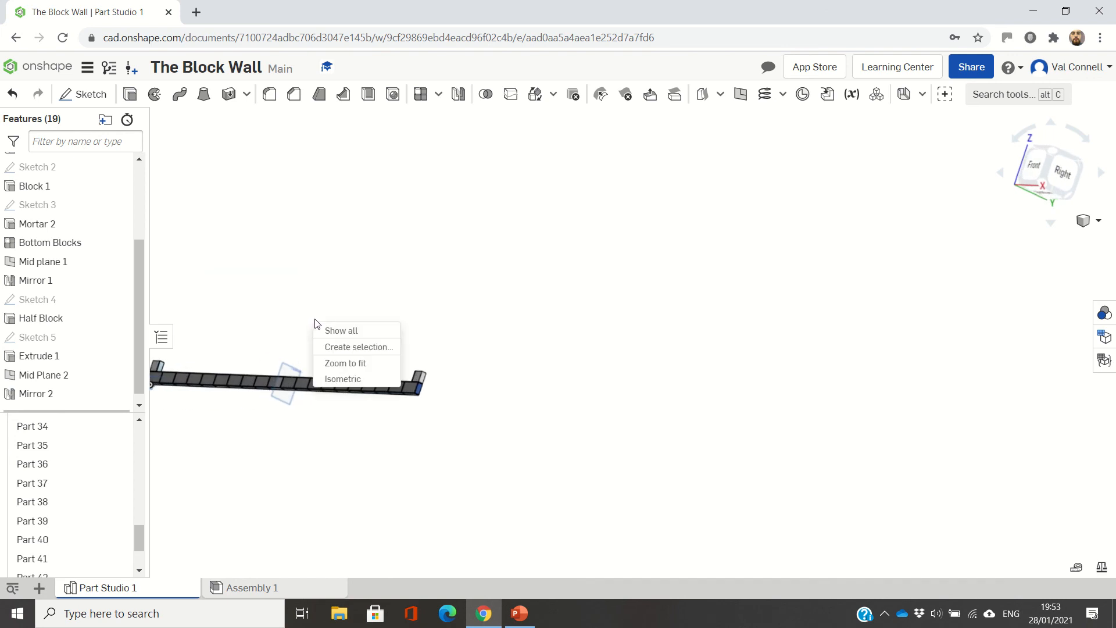
left_click(342, 363)
scroll(430, 314, "up", 5)
right_click_drag(435, 329, 444, 302)
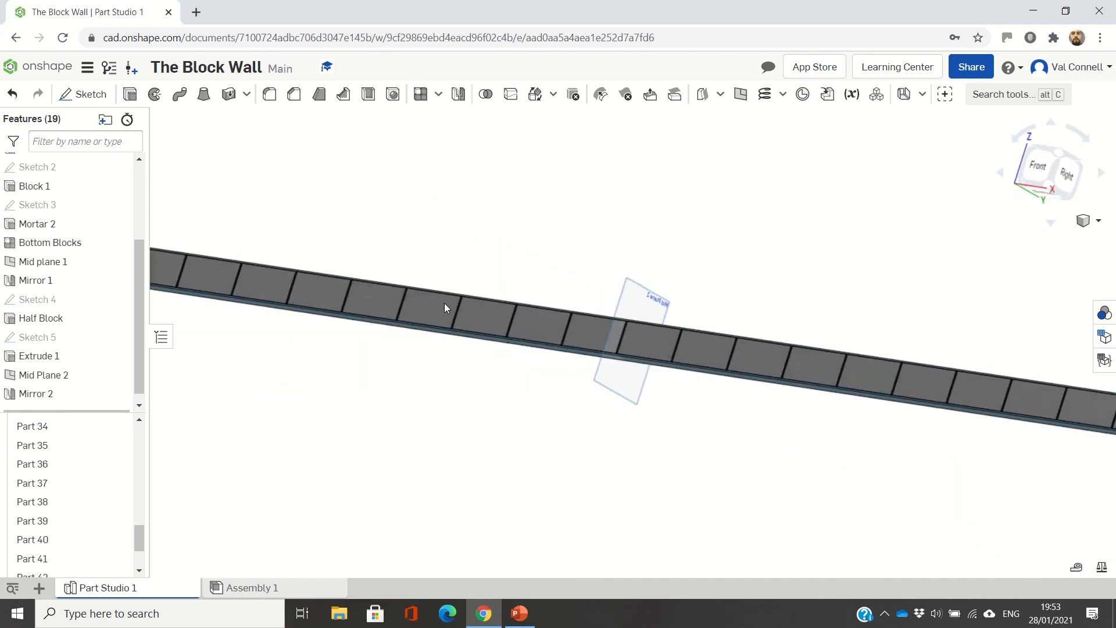
scroll(444, 298, "down", 5)
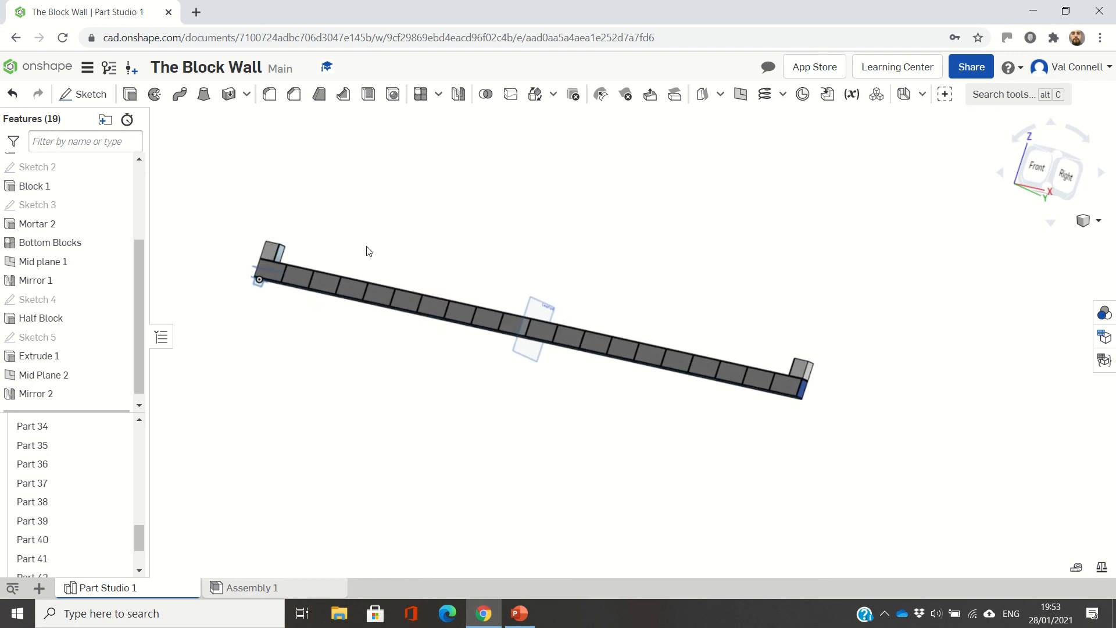
scroll(360, 249, "up", 4)
scroll(319, 249, "up", 3)
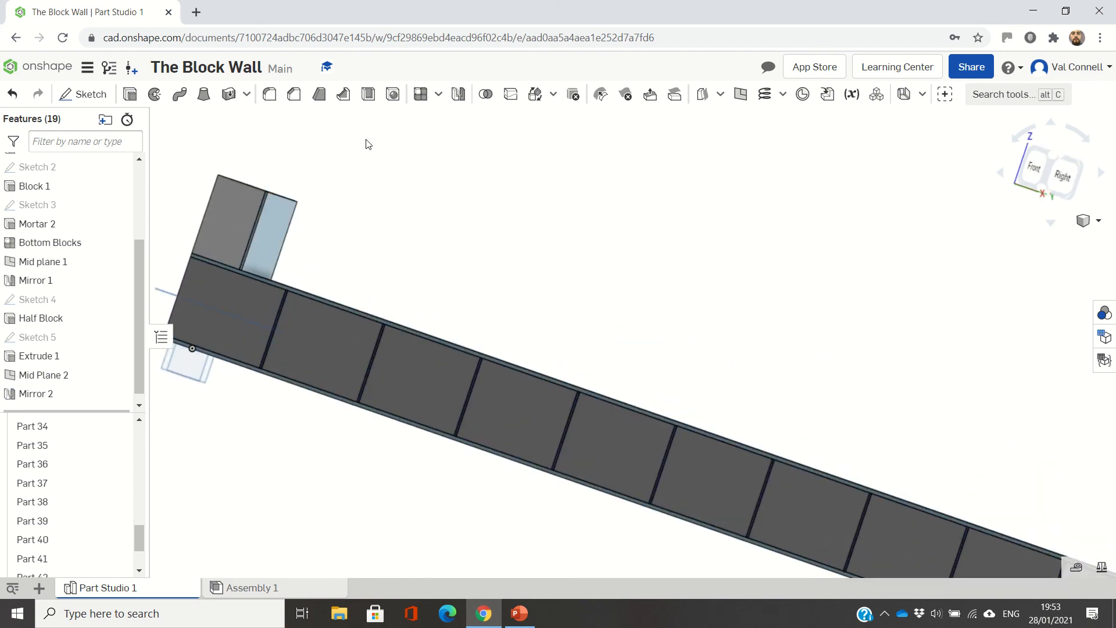
- Sketch a corner rectangle covering the full exposed face of the mortar joint beside the original half block
left_click(85, 94)
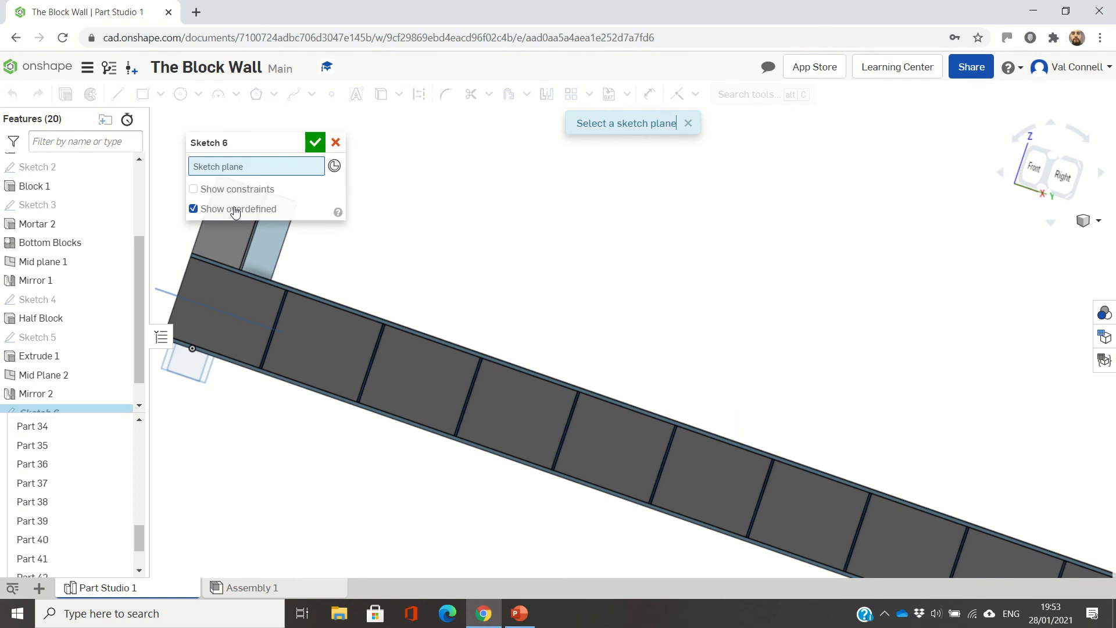
left_click(278, 234)
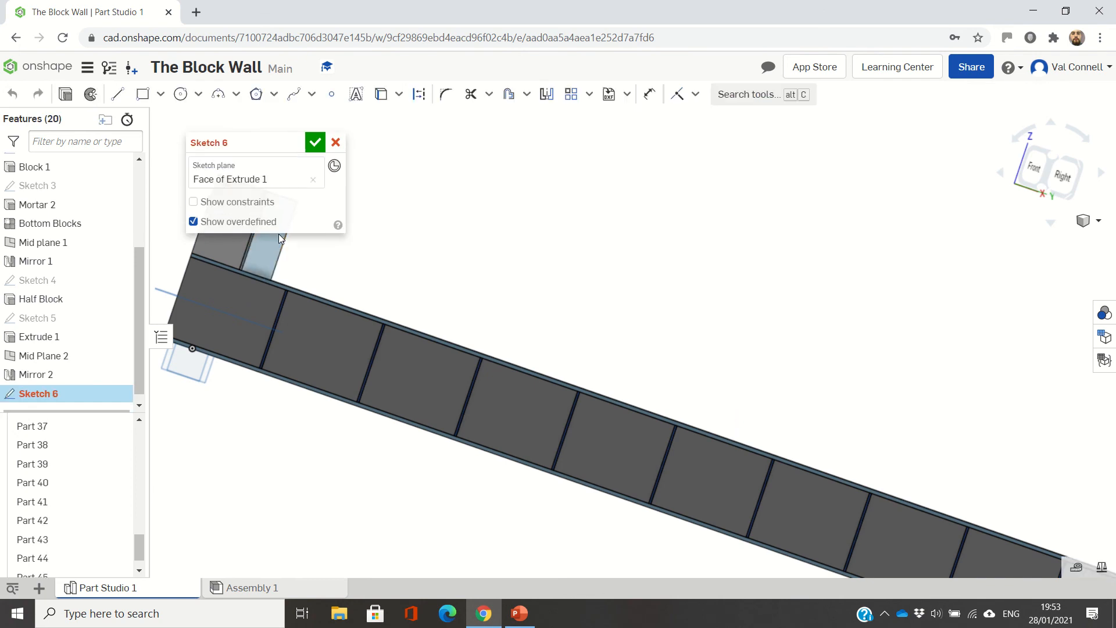
left_click(149, 101)
scroll(235, 197, "up", 2)
scroll(281, 255, "down", 4)
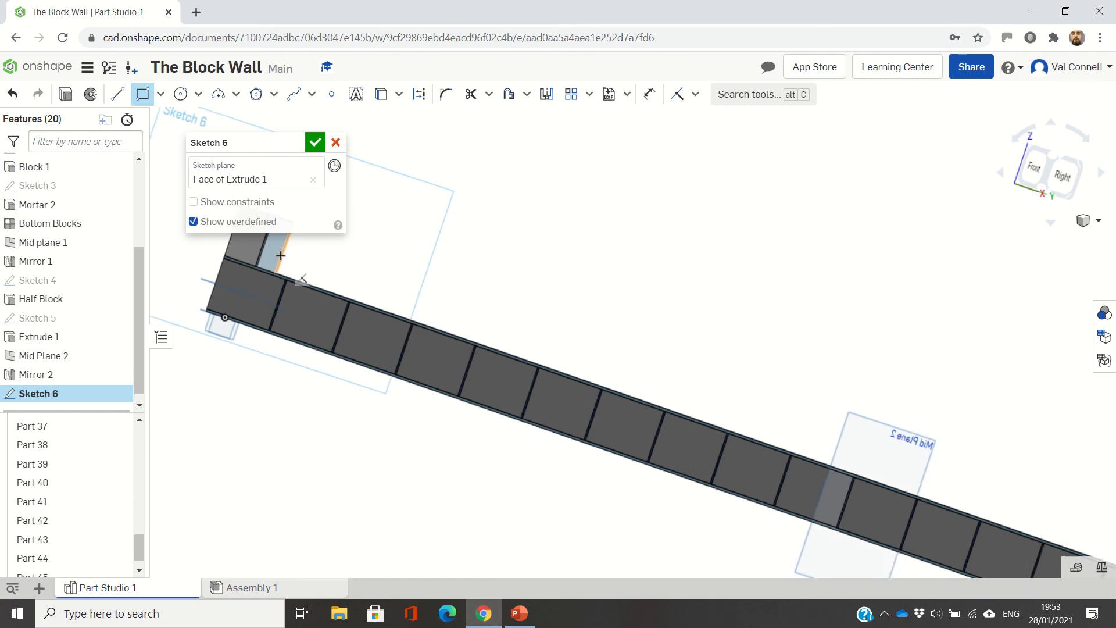
scroll(280, 256, "down", 2)
scroll(271, 254, "down", 2)
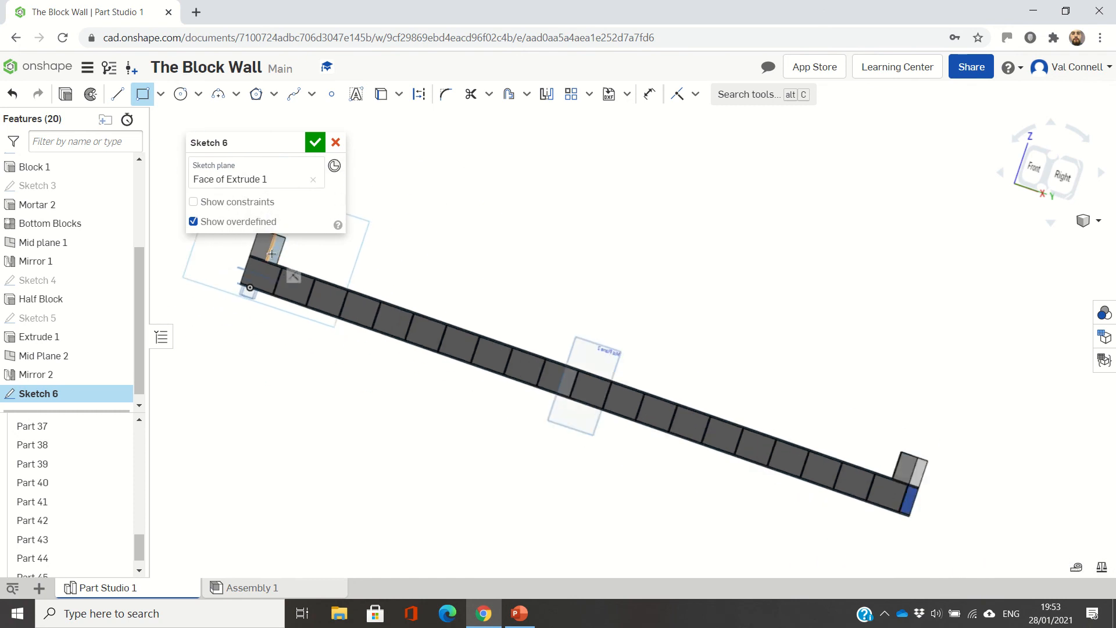
scroll(272, 253, "down", 2)
scroll(271, 254, "down", 2)
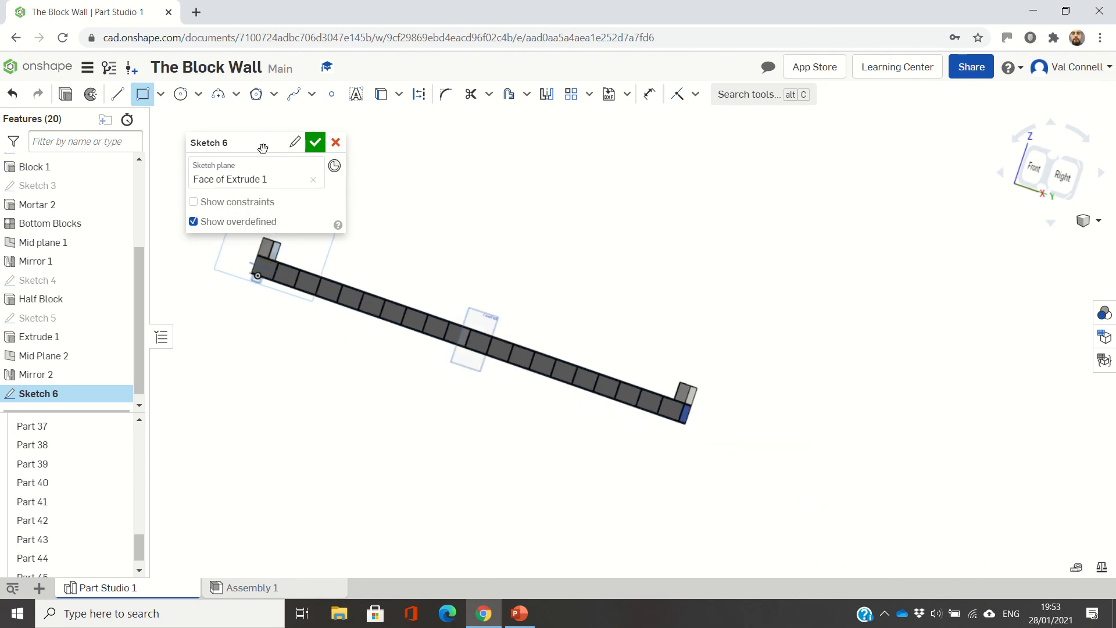
left_click_drag(263, 148, 225, 126)
scroll(277, 224, "up", 5)
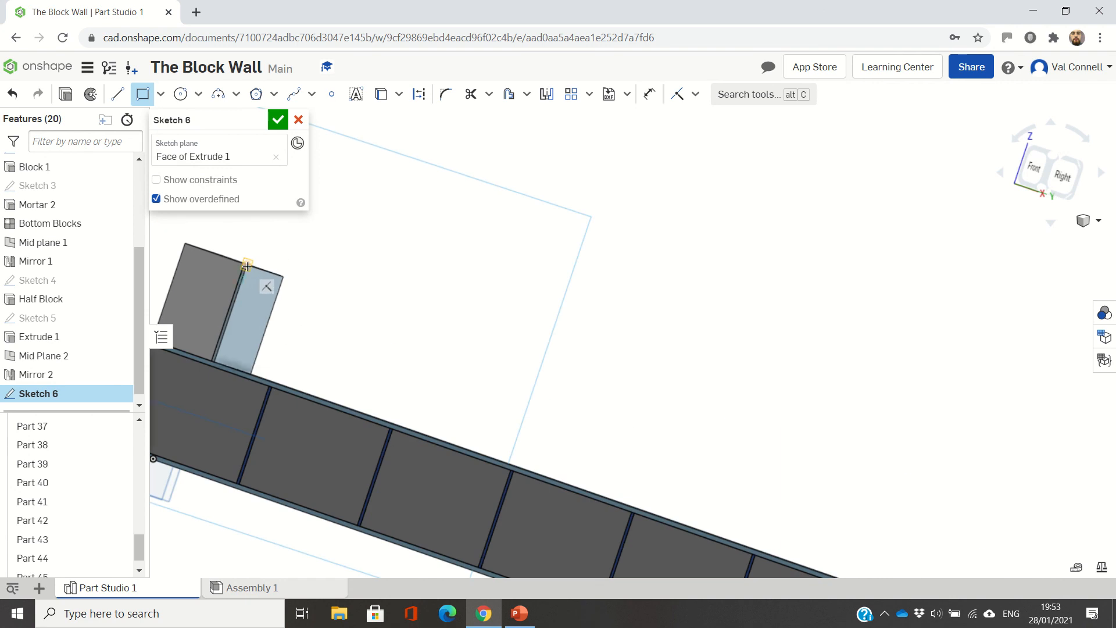
left_click(245, 265)
left_click(251, 372)
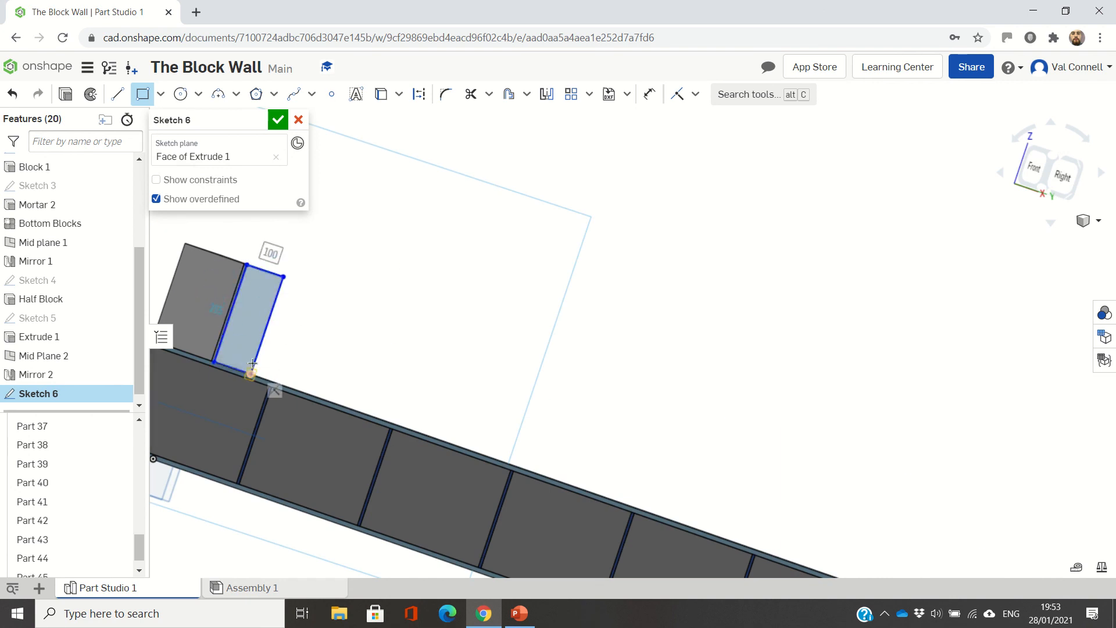
- Extrude the mortar-face rectangle 440 mm as a new part to form a full block in the second course
right_click_drag(306, 264, 307, 270)
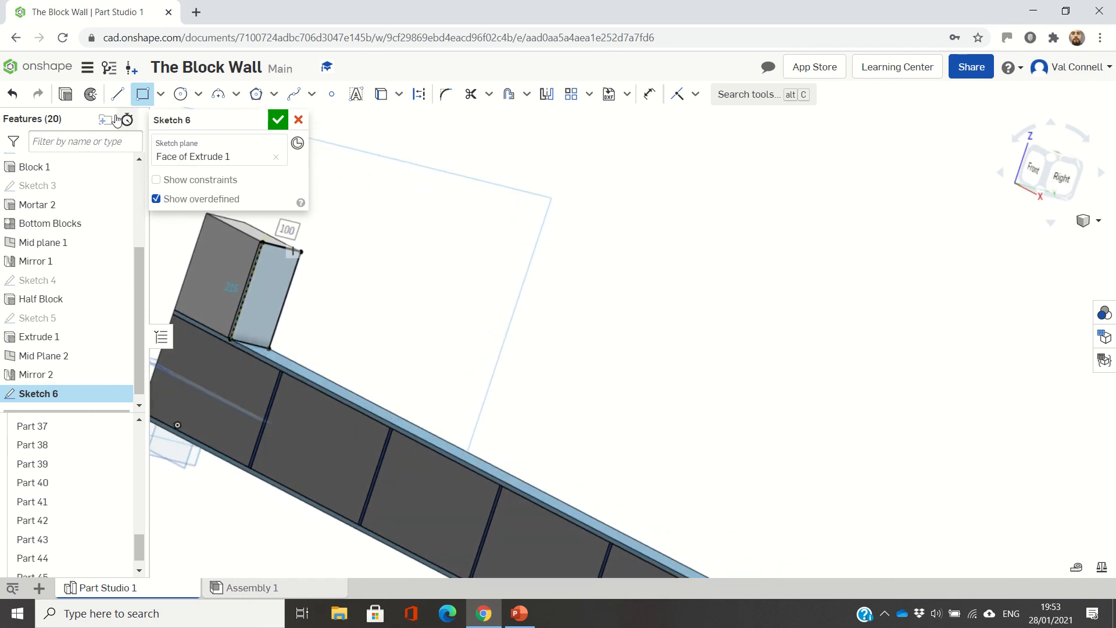
left_click(65, 94)
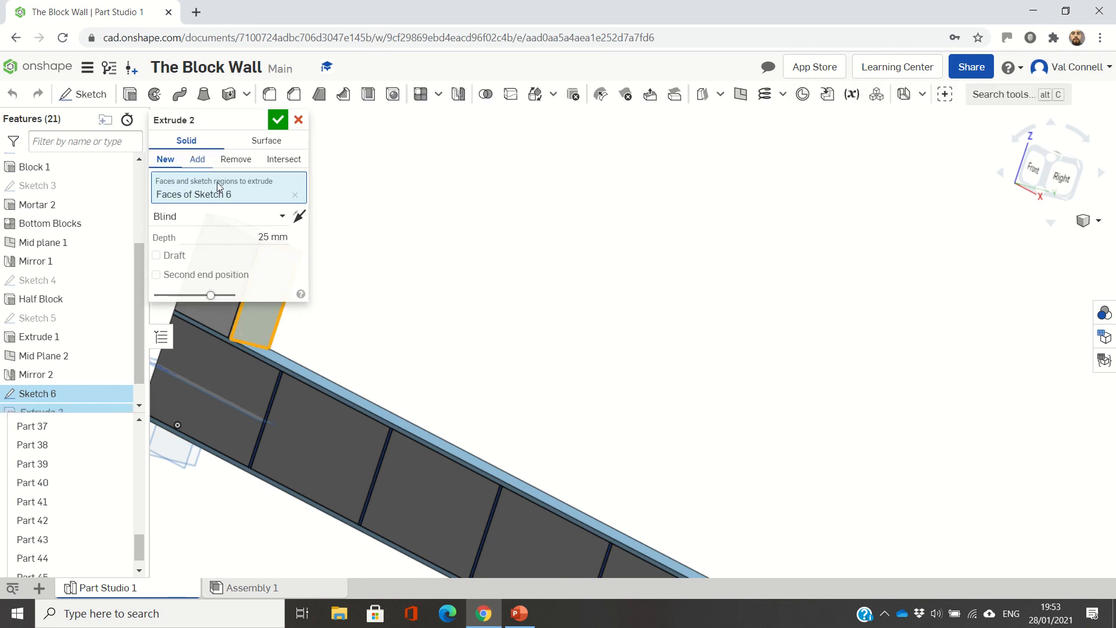
left_click(254, 237)
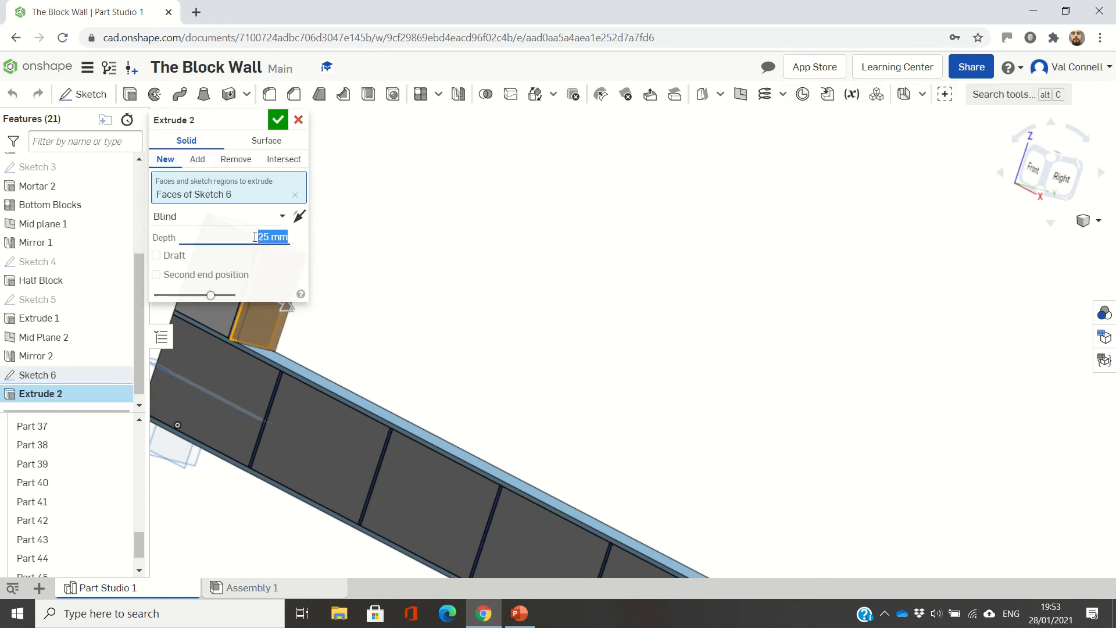
type("440")
key("Return")
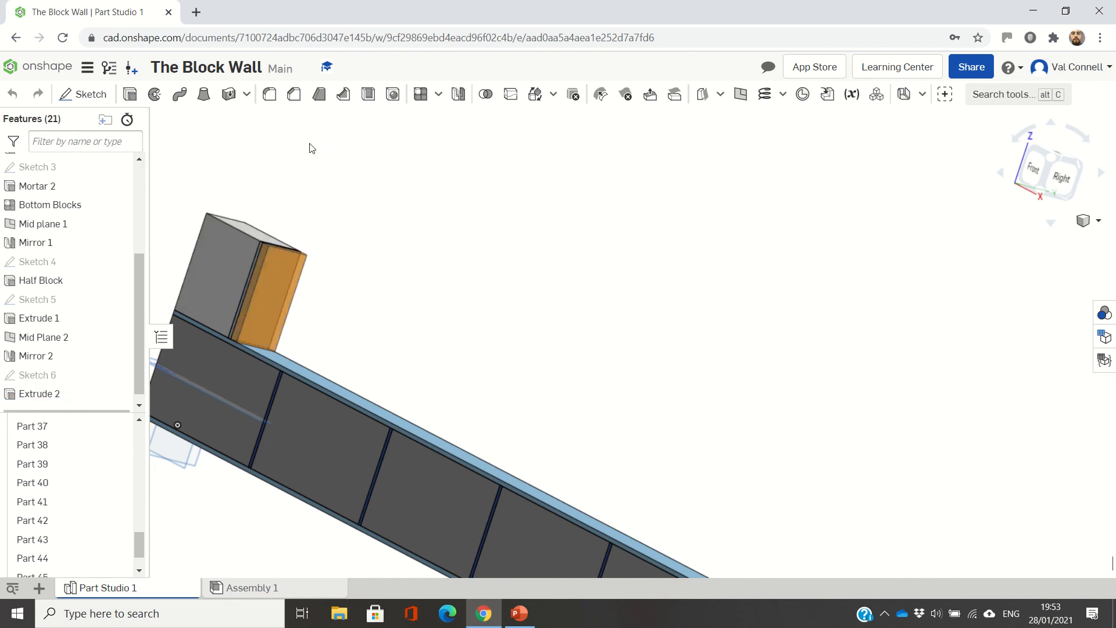
- Sketch a corner rectangle covering the exposed end face of the new full block
left_click(102, 96)
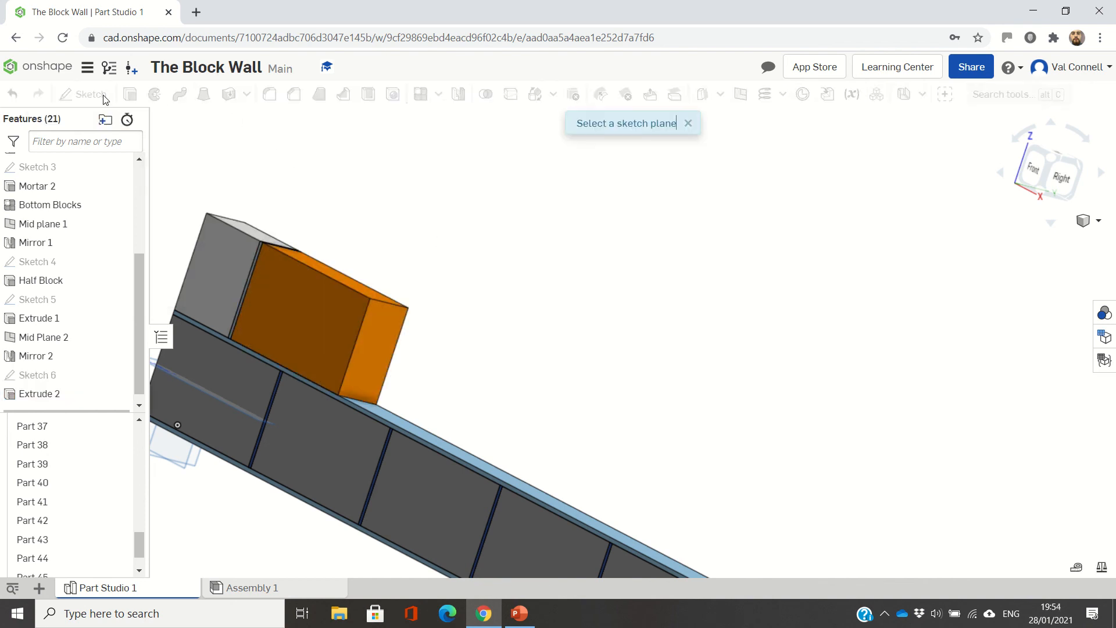
left_click(377, 330)
left_click(143, 94)
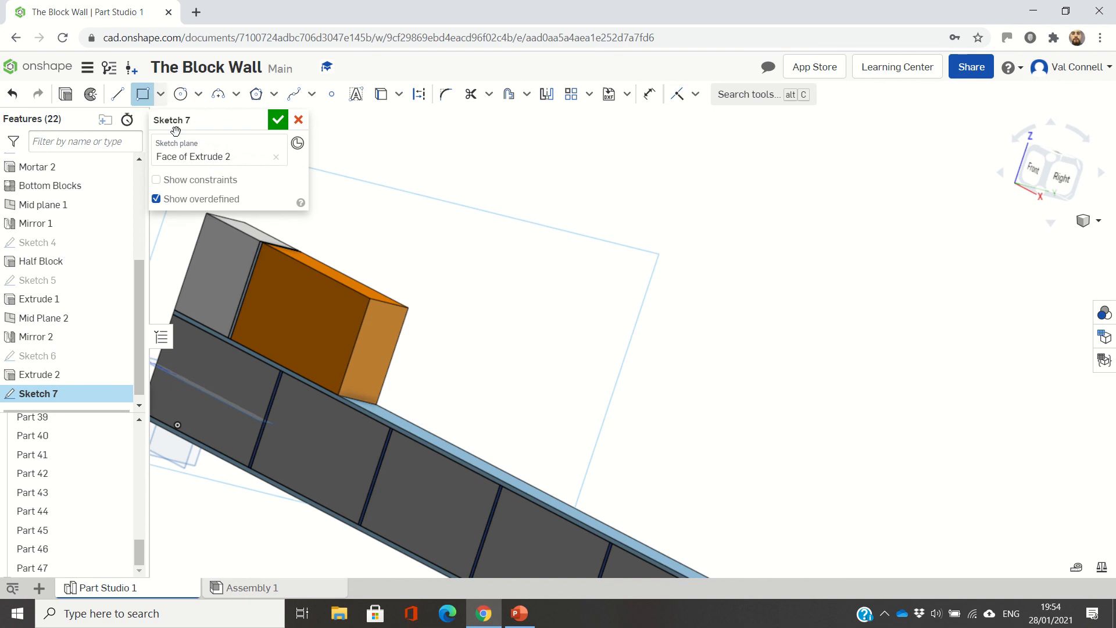
left_click(370, 298)
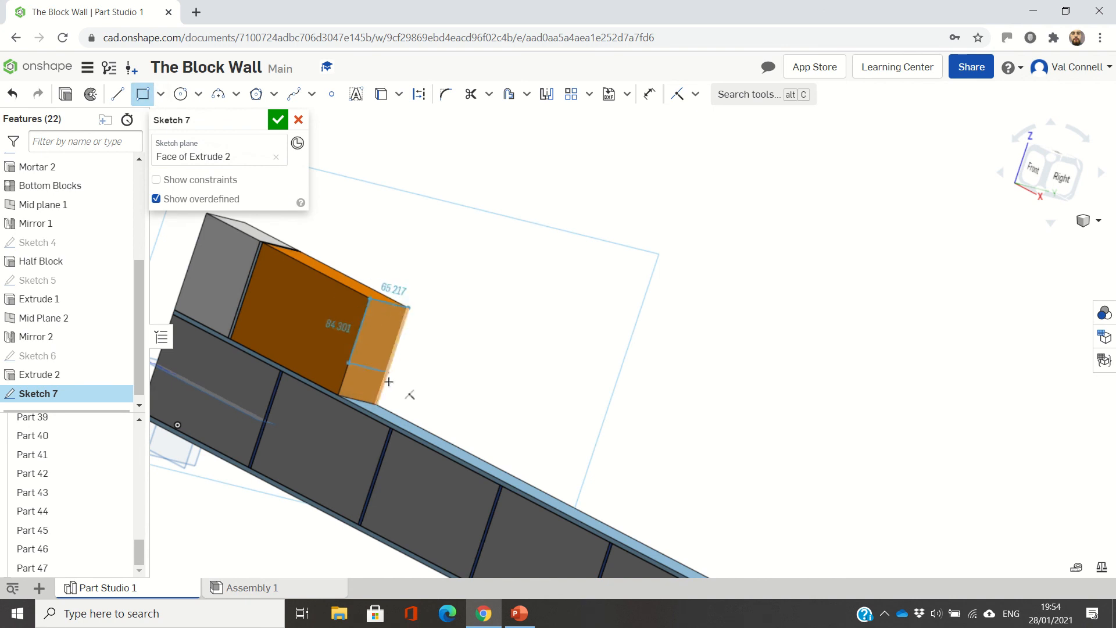
left_click(377, 402)
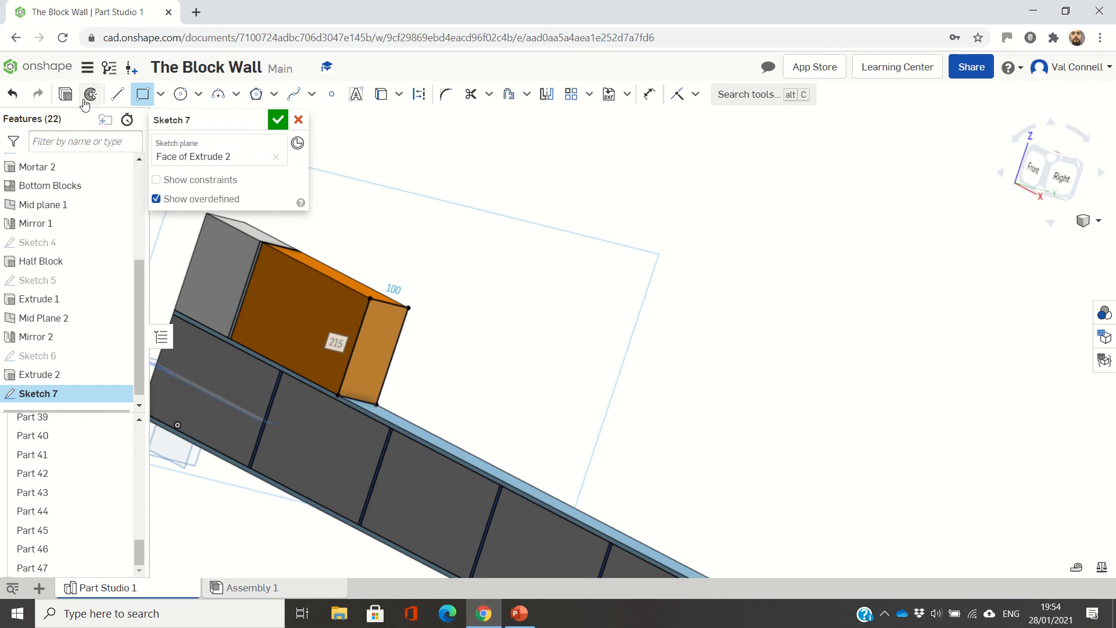
- Extrude the full block's end-face rectangle 10 mm as a new part to form the next vertical mortar joint
left_click(75, 103)
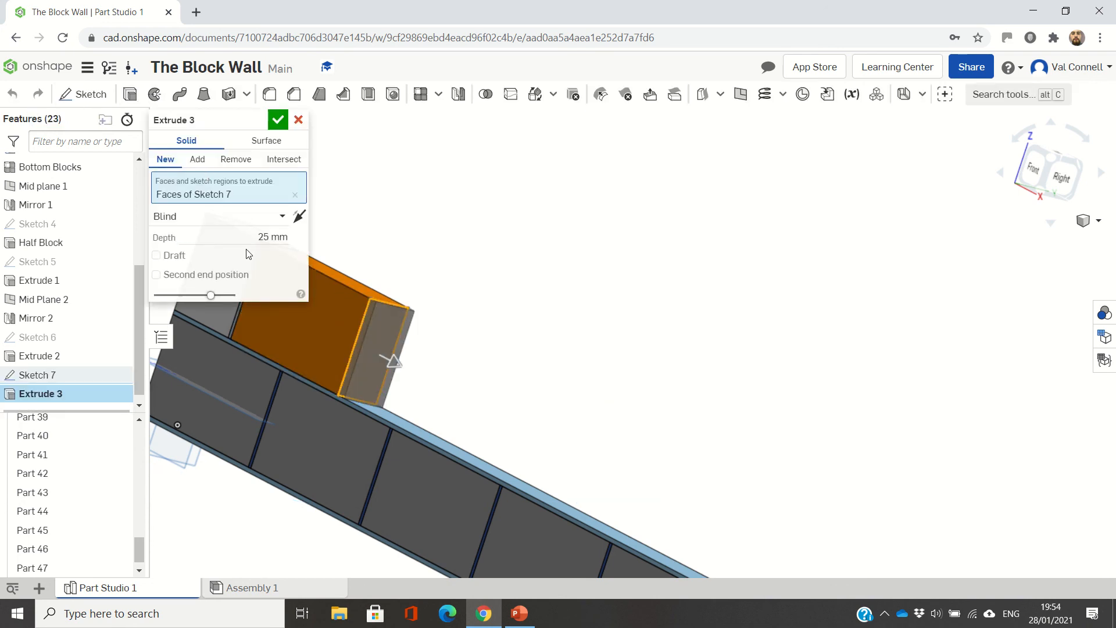
left_click(257, 238)
type("10")
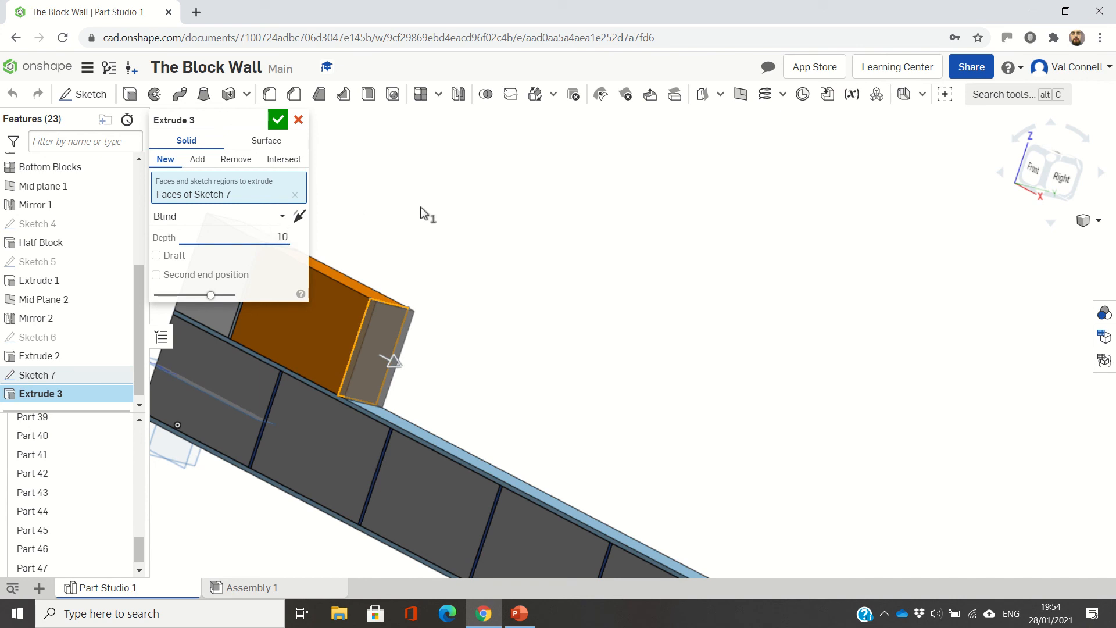
left_click(279, 121)
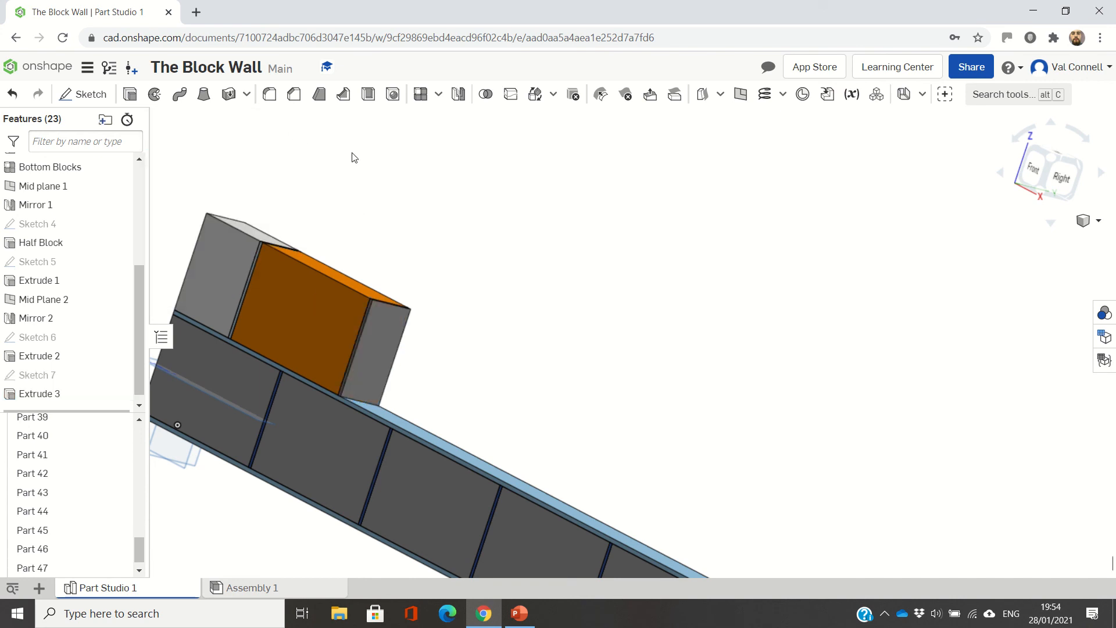
- Start a linear part pattern of the second course's full block and its end mortar joint, directed along the wall's long edge
left_click(421, 96)
scroll(514, 306, "down", 3)
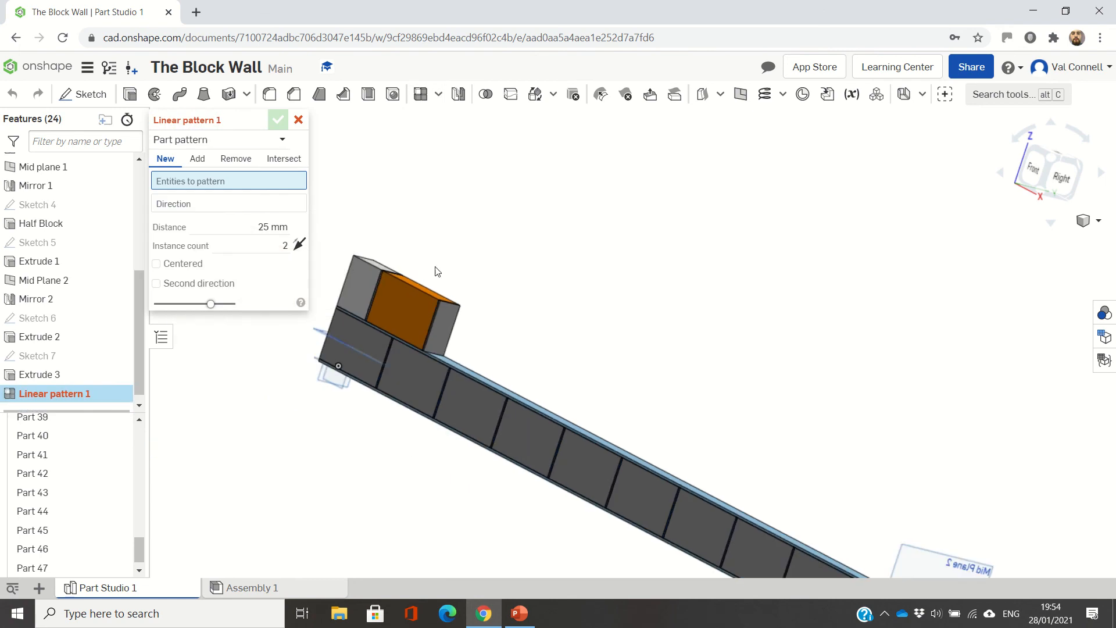
scroll(441, 307, "up", 3)
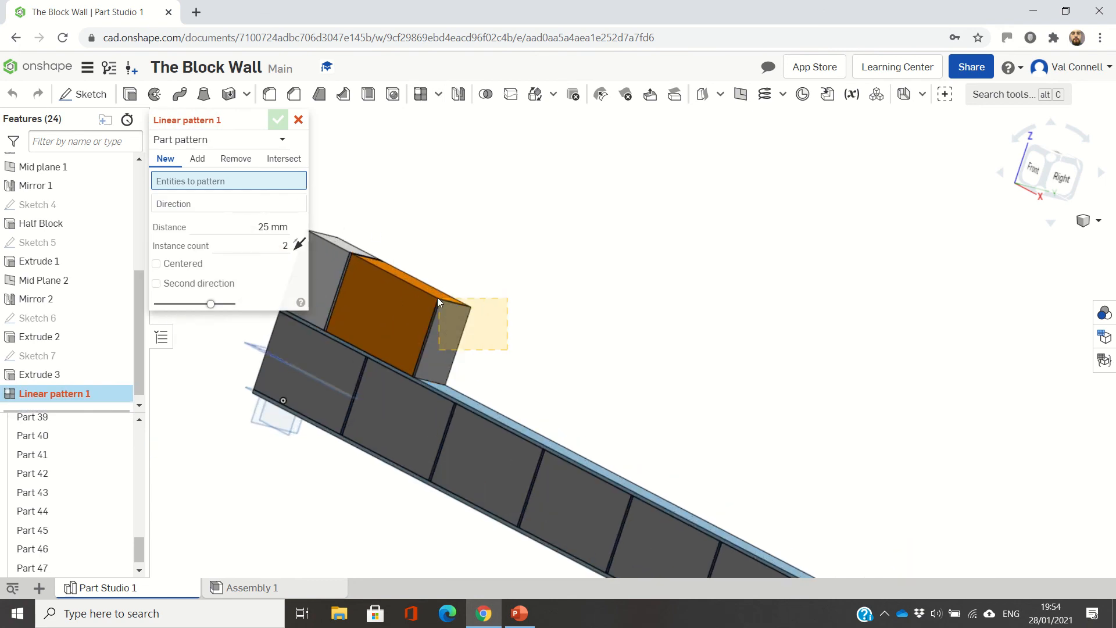
left_click(421, 292)
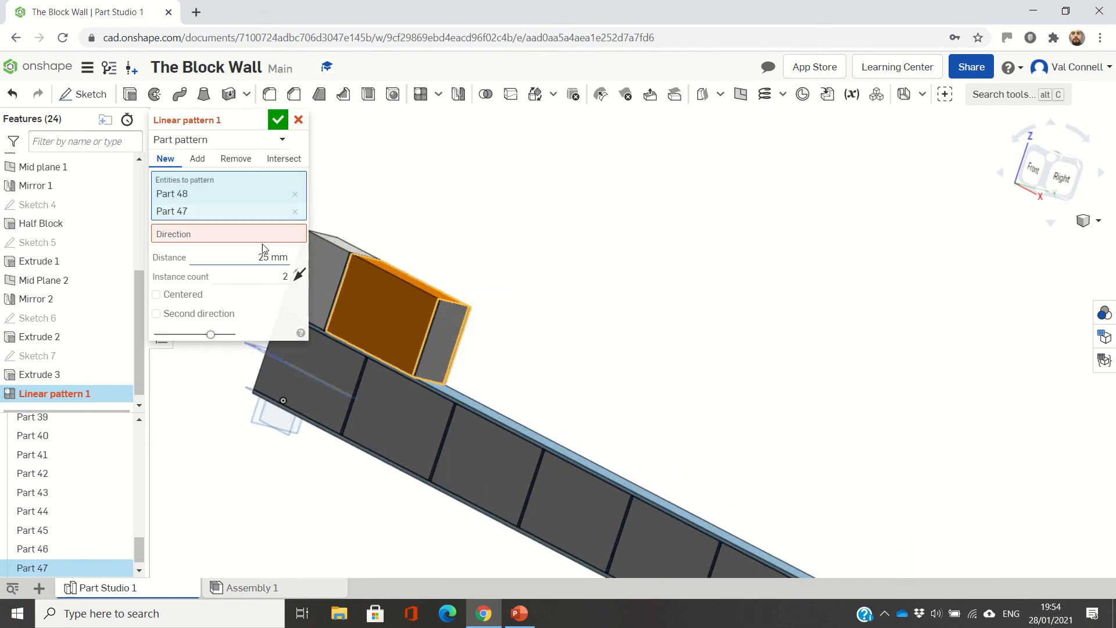
left_click(250, 234)
scroll(517, 390, "up", 3)
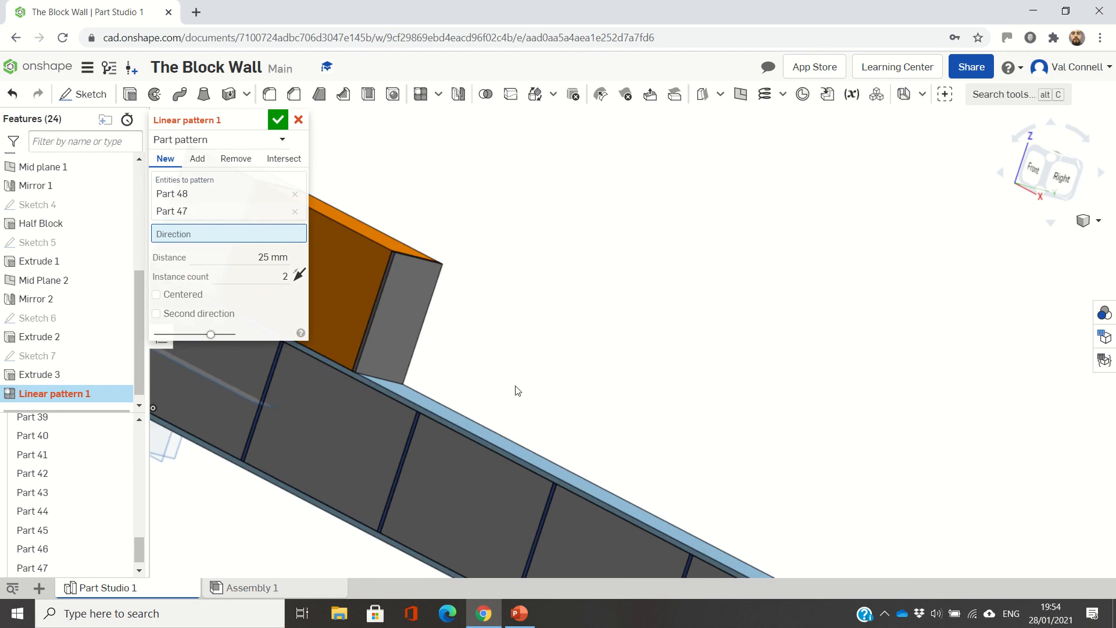
left_click(437, 414)
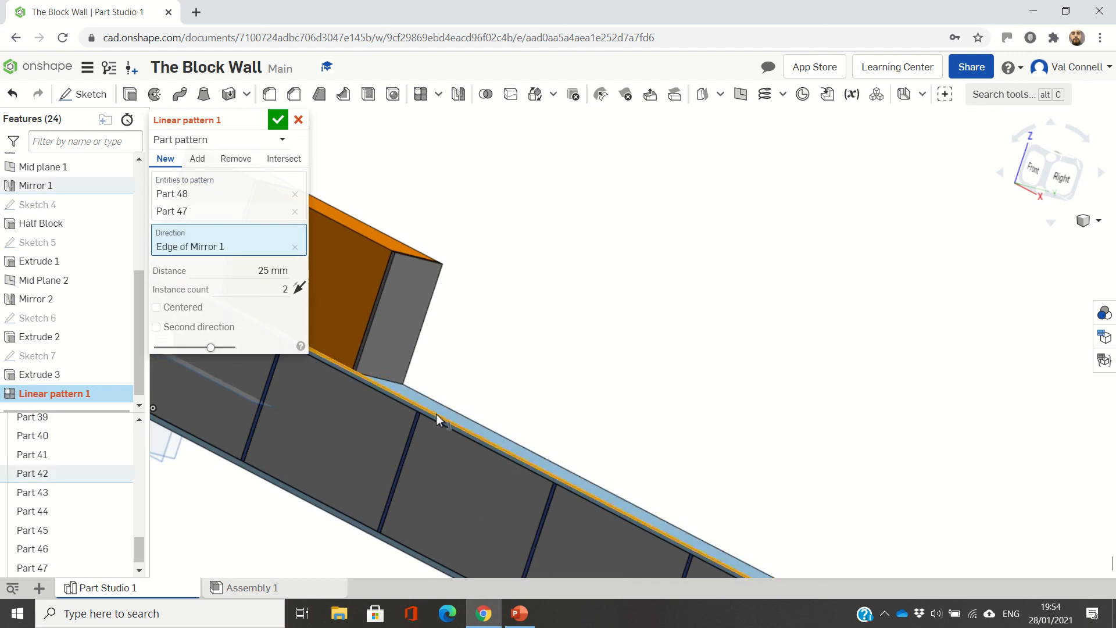
- Set the pattern distance to 450 mm and the instance count to 19, and complete the row of full blocks
left_click(277, 271)
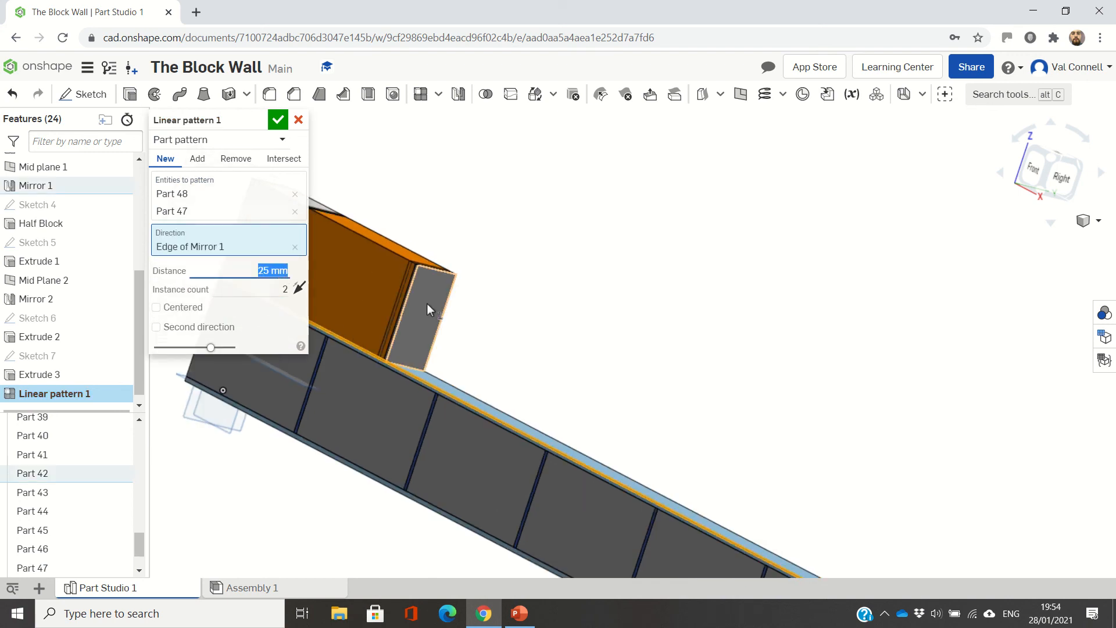
scroll(440, 303, "up", 2)
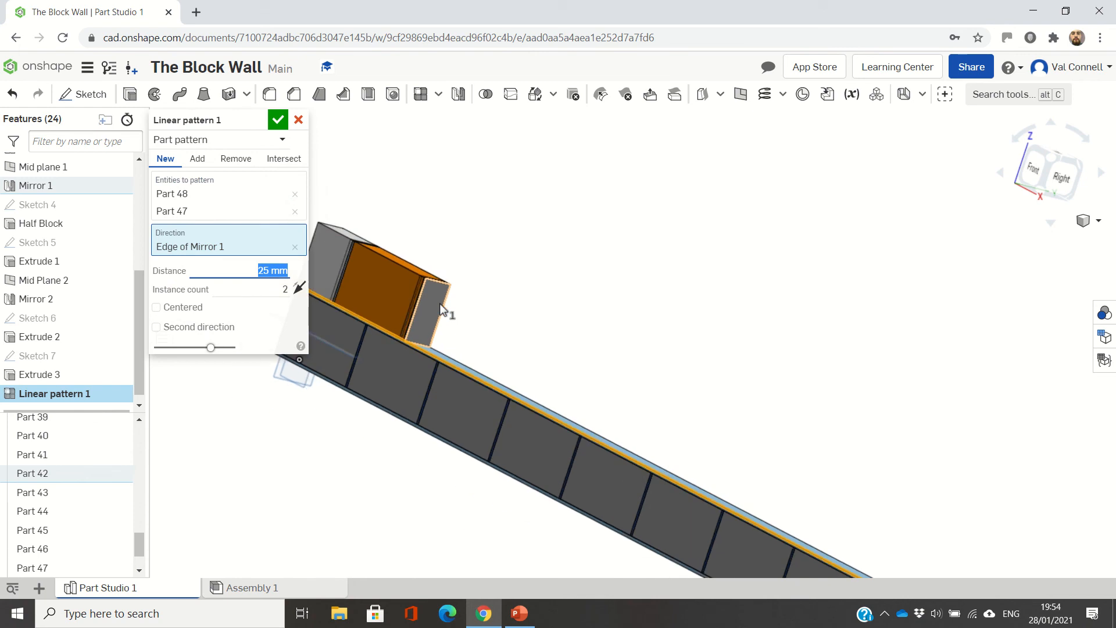
type("450")
key("Return")
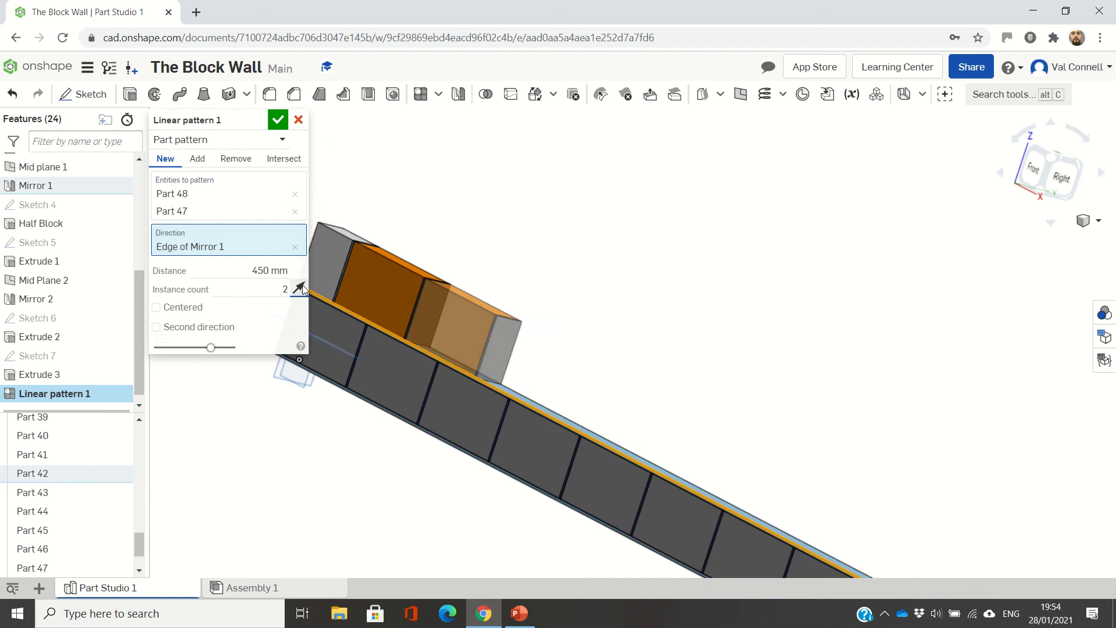
left_click(285, 289)
key("Return")
scroll(742, 282, "down", 3)
scroll(999, 476, "up", 5)
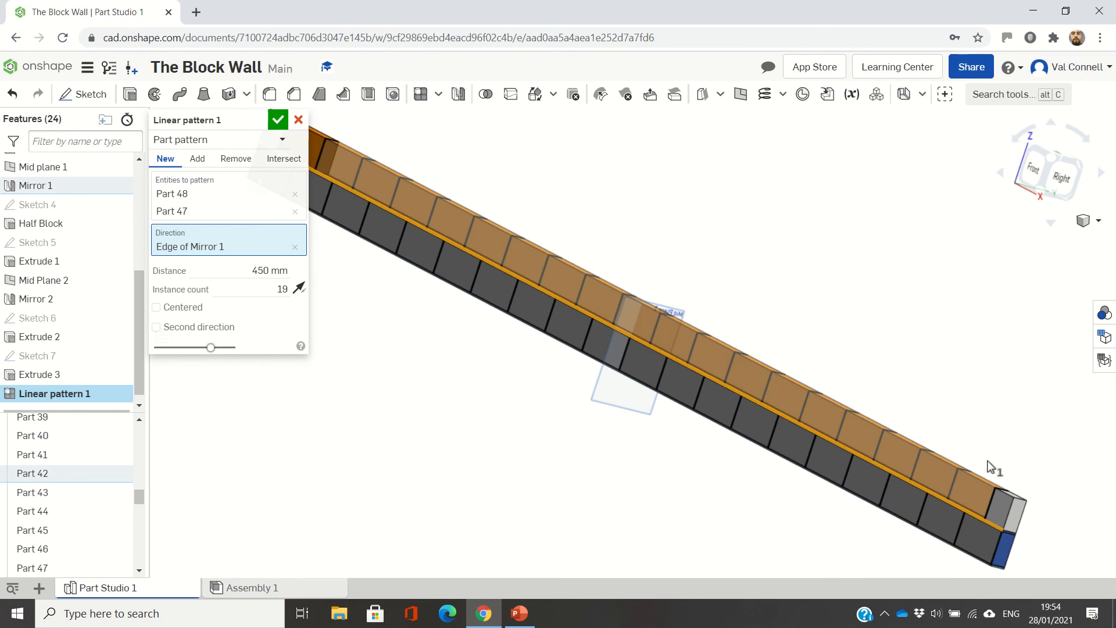
scroll(1016, 506, "up", 4)
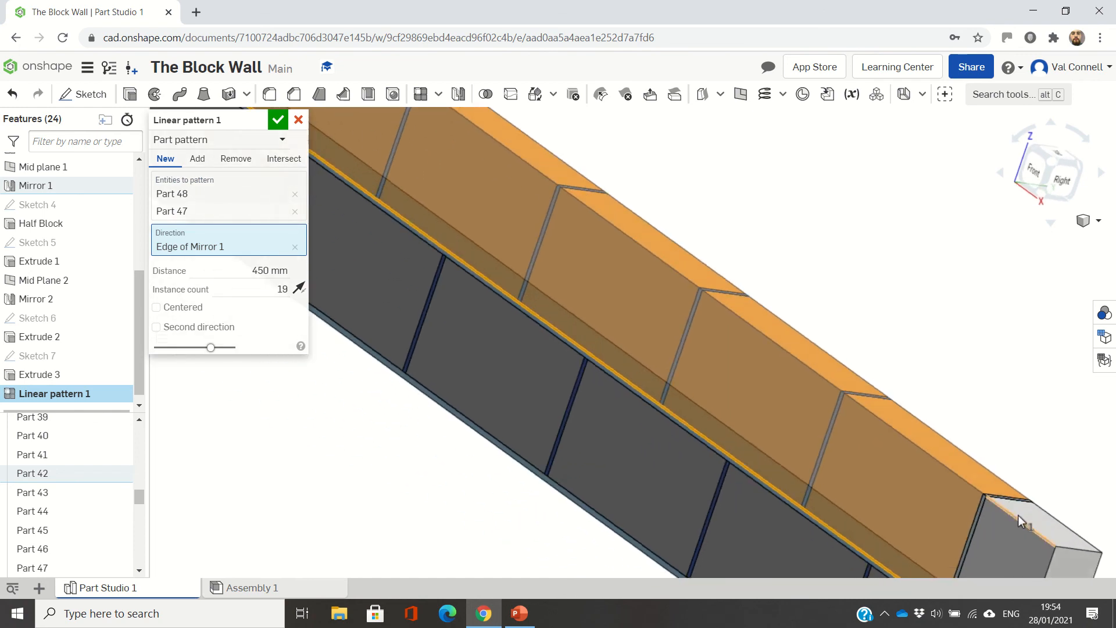
scroll(992, 507, "down", 5)
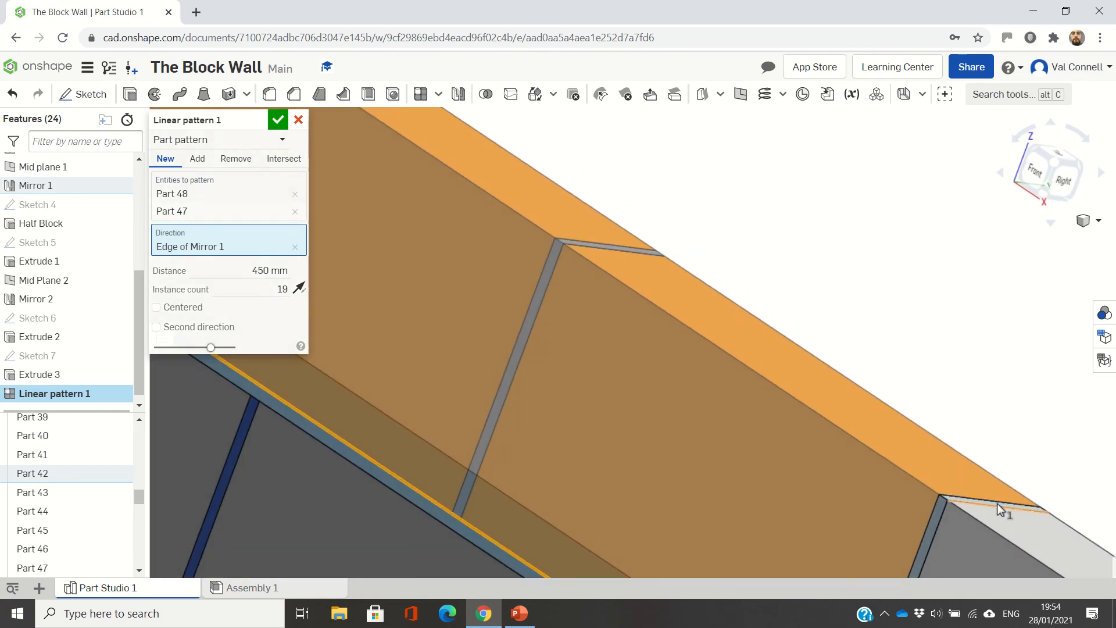
scroll(990, 507, "down", 4)
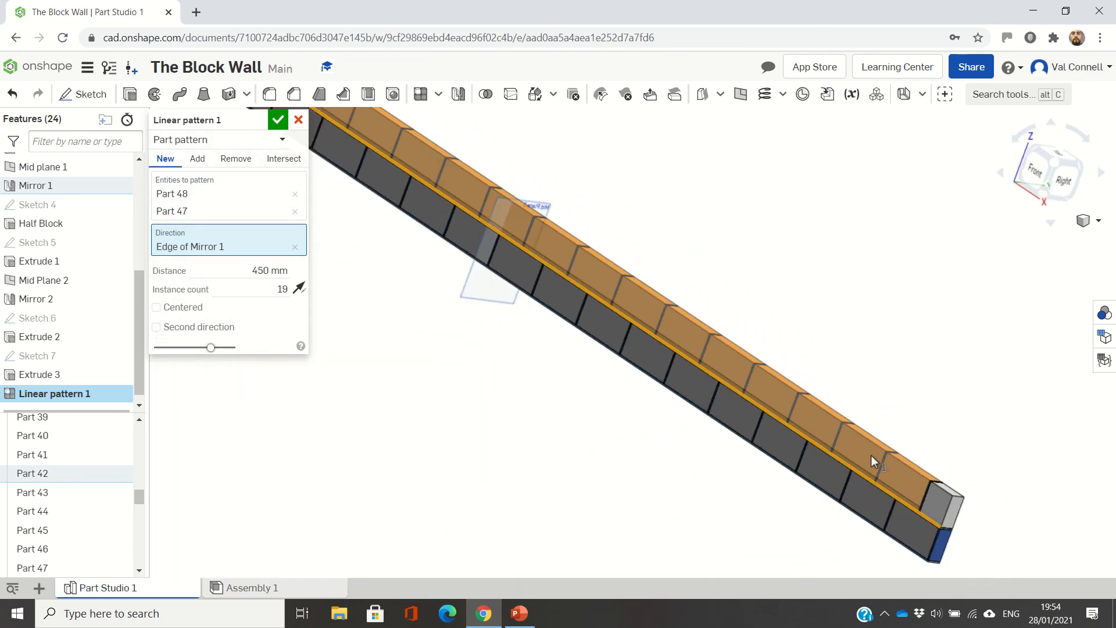
left_click(283, 118)
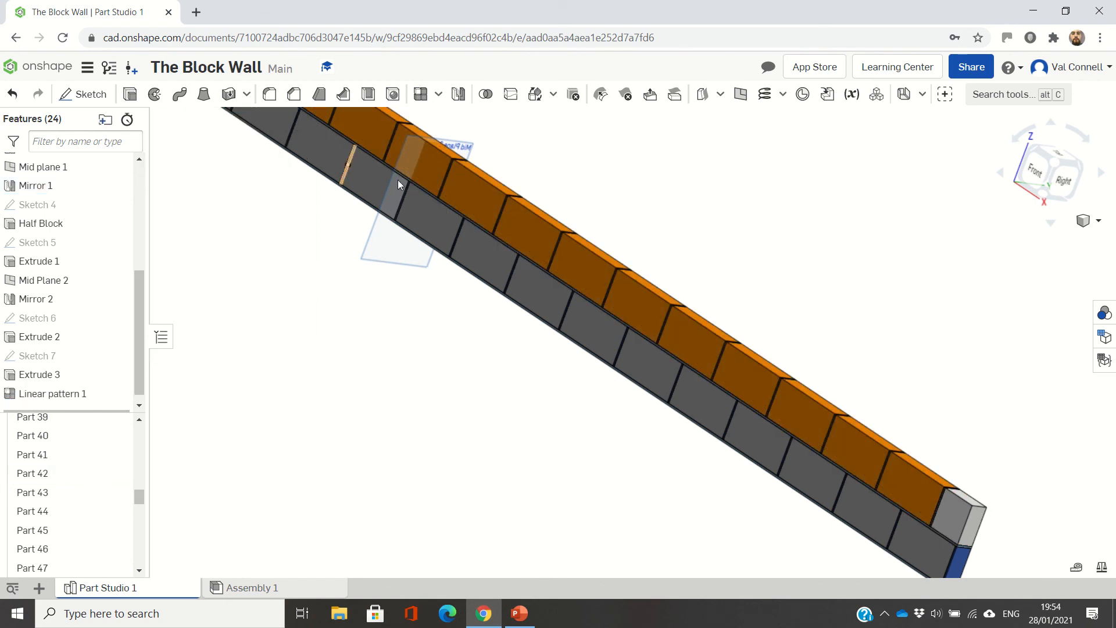
- Start a second linear part pattern with all blocks and mortar joints of both courses as the entities
scroll(513, 242, "down", 3)
scroll(512, 243, "down", 5)
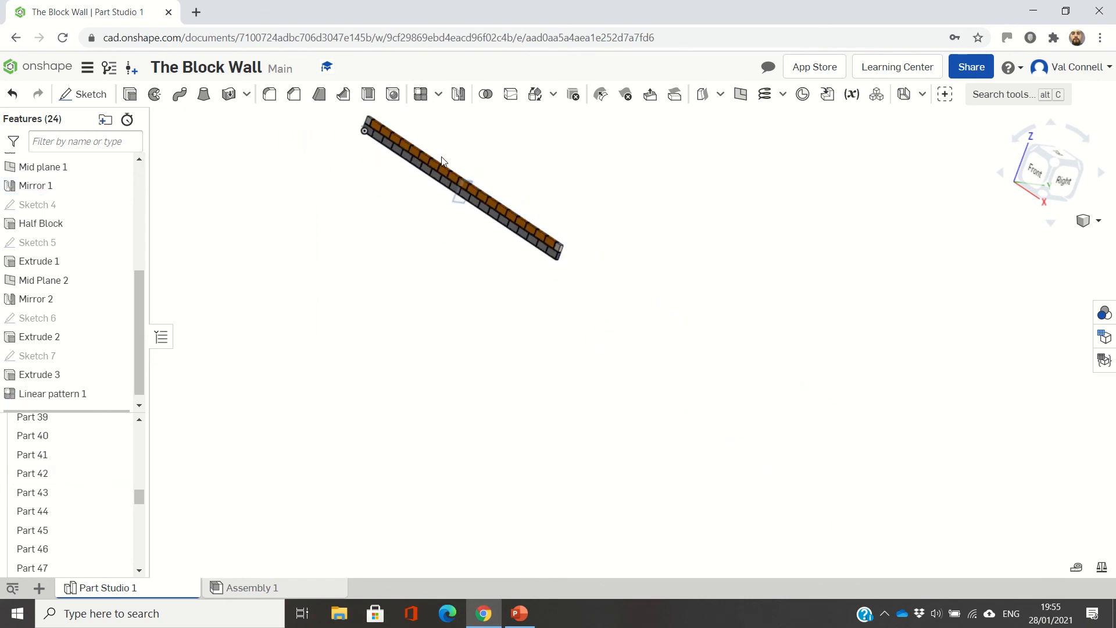
scroll(395, 121, "up", 2)
right_click_drag(394, 125, 448, 152)
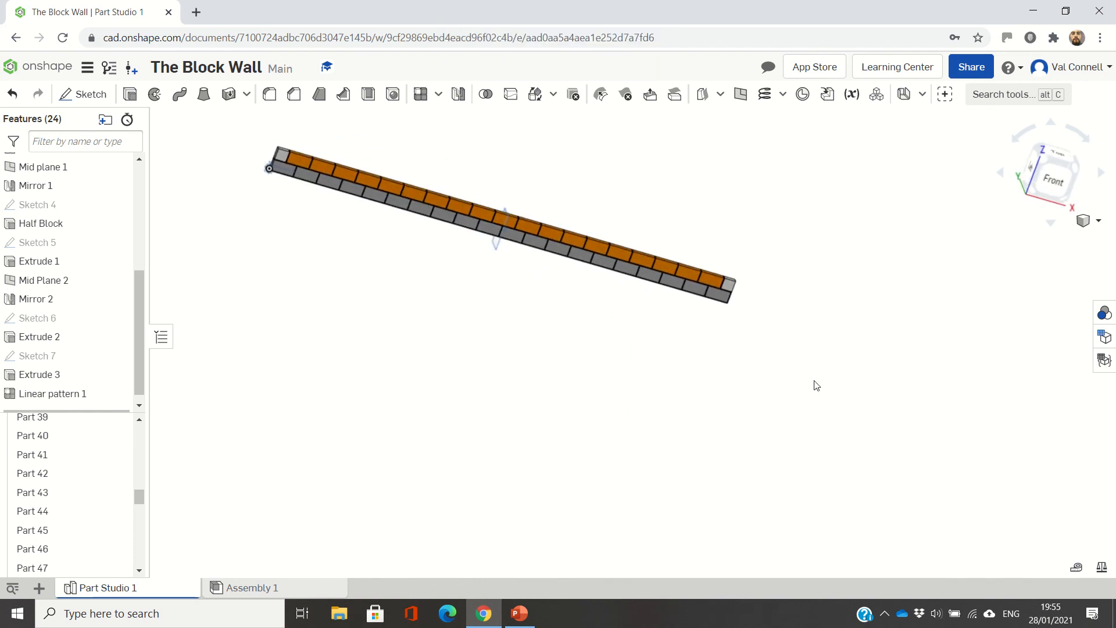
left_click(752, 322)
left_click(766, 337)
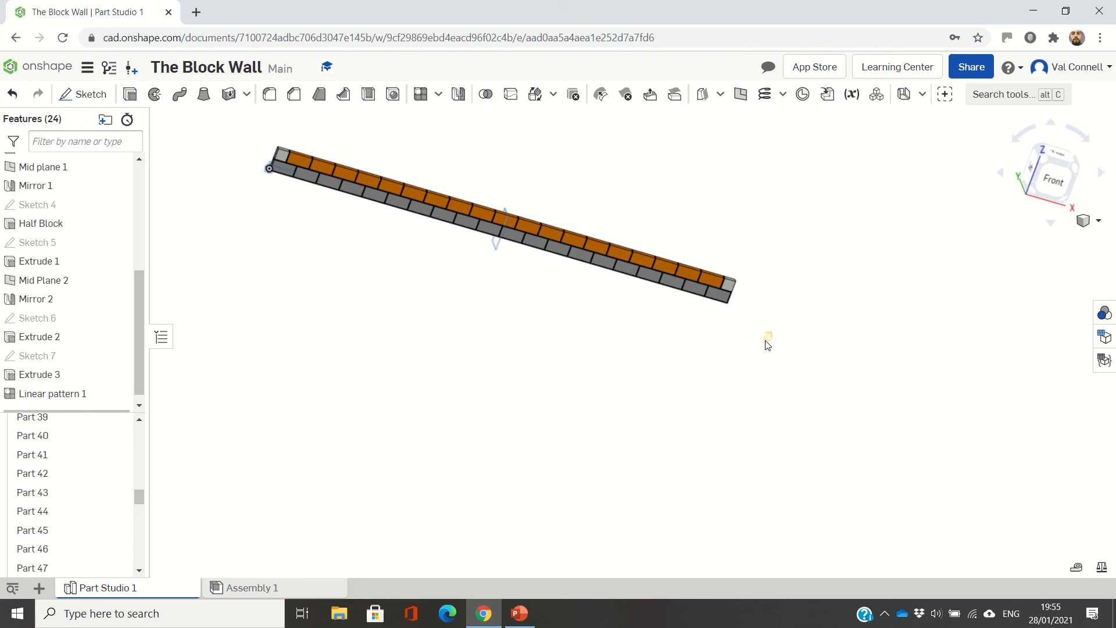
left_click(419, 94)
left_click_drag(805, 358, 249, 138)
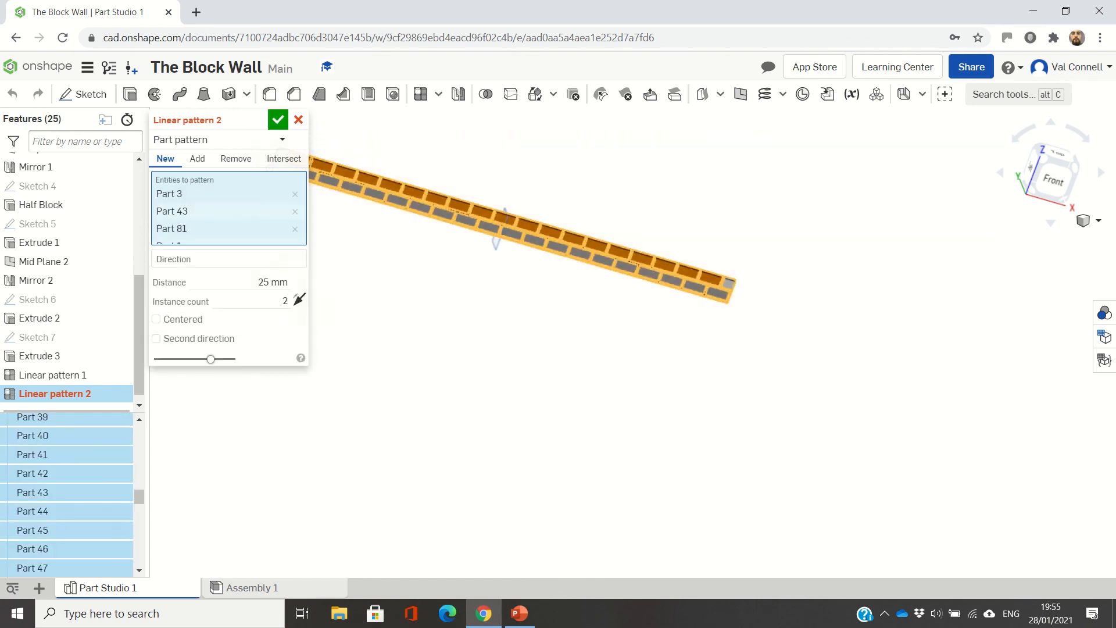
- Set the pattern direction to the upright edge of the end half block in the second course
scroll(413, 271, "down", 4)
right_click_drag(413, 270, 390, 246)
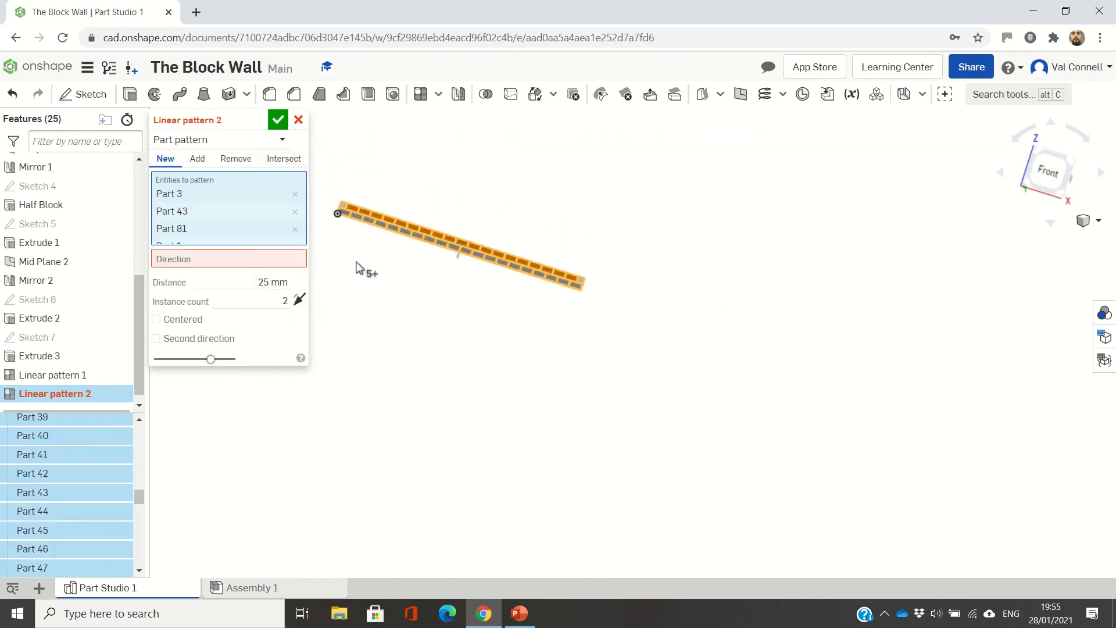
left_click(272, 261)
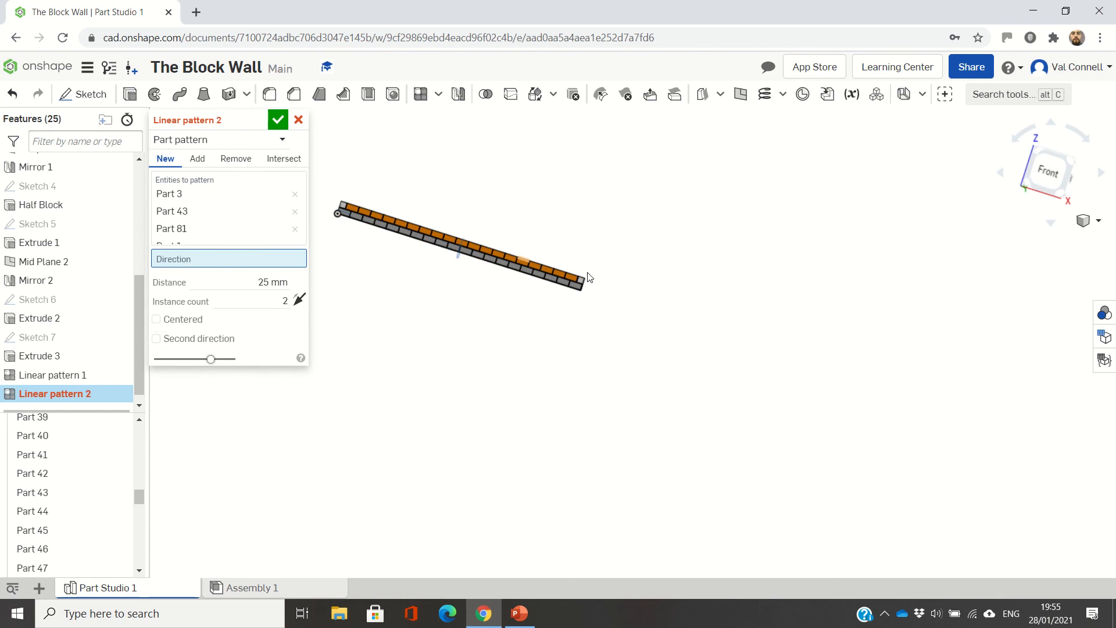
scroll(590, 300, "up", 3)
left_click(580, 294)
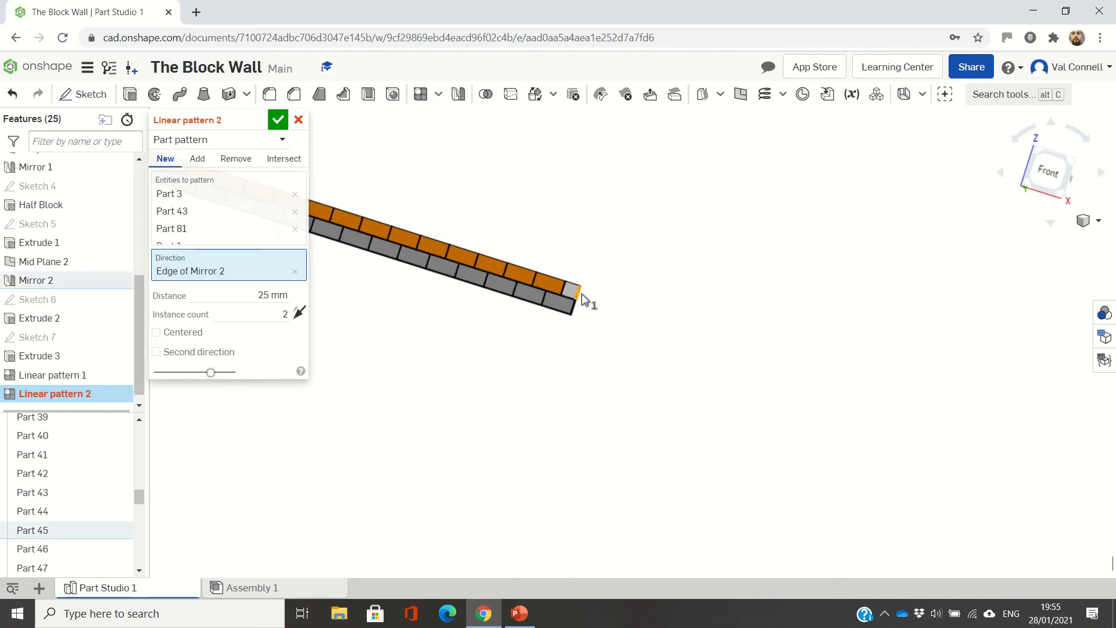
- Set the distance between the patterned pairs of courses to 450 mm
scroll(552, 267, "down", 2)
right_click_drag(510, 257, 492, 267)
scroll(485, 202, "up", 2)
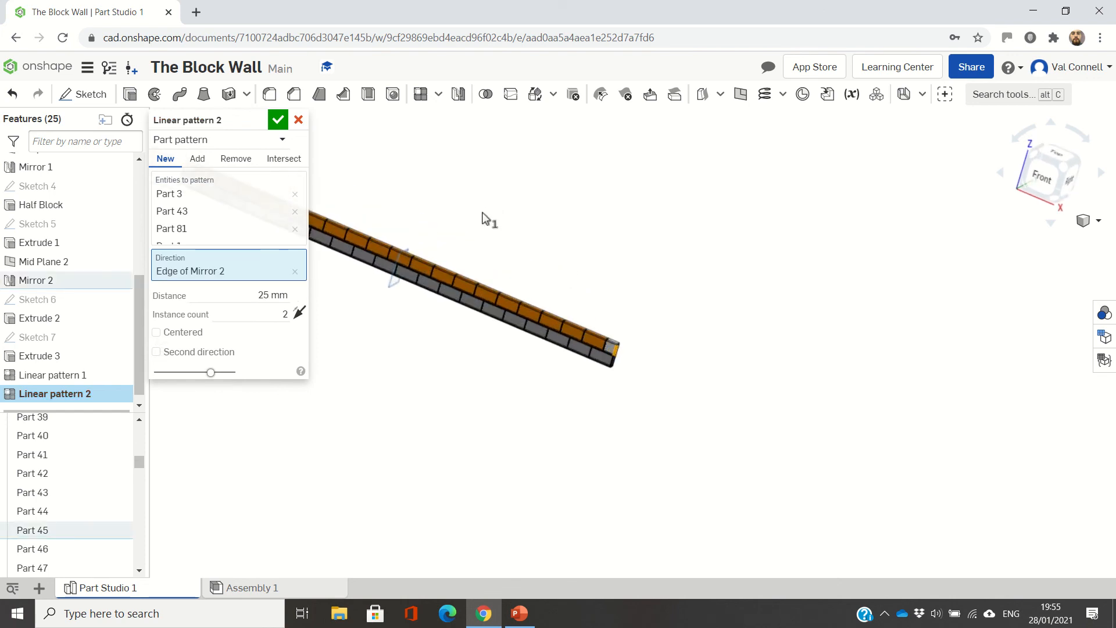
scroll(474, 219, "down", 2)
scroll(367, 196, "up", 3)
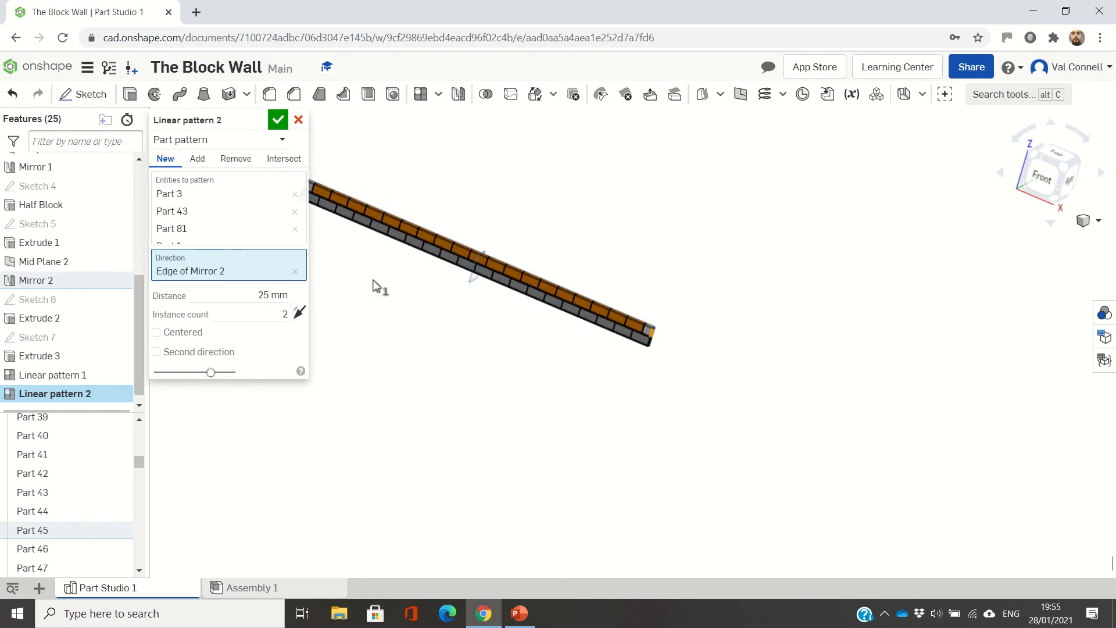
scroll(376, 276, "down", 3)
scroll(343, 225, "up", 4)
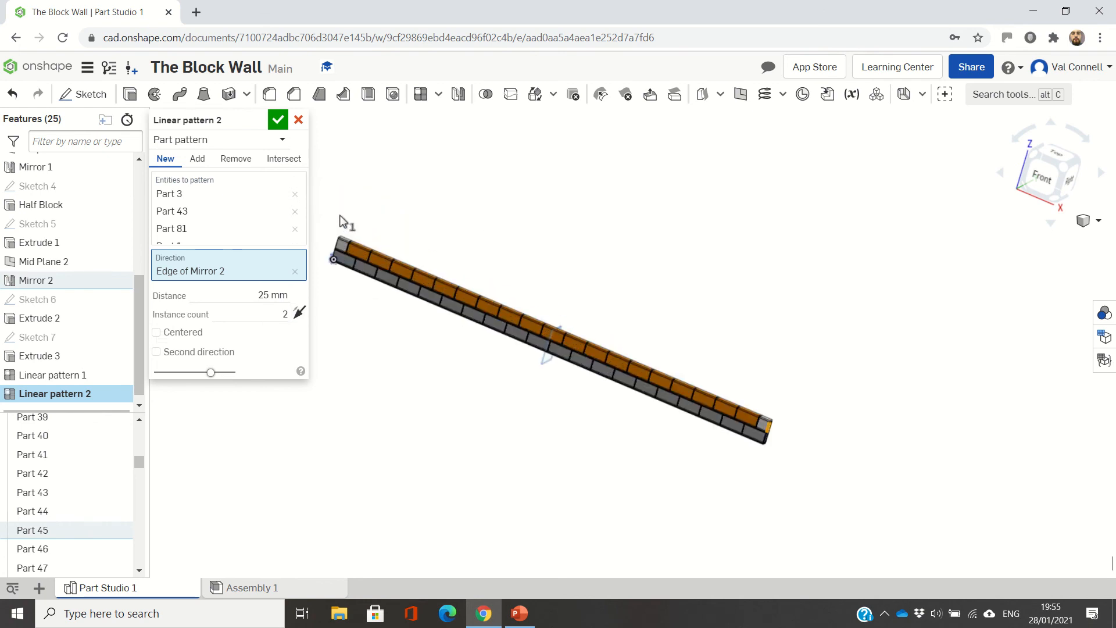
scroll(343, 223, "up", 1)
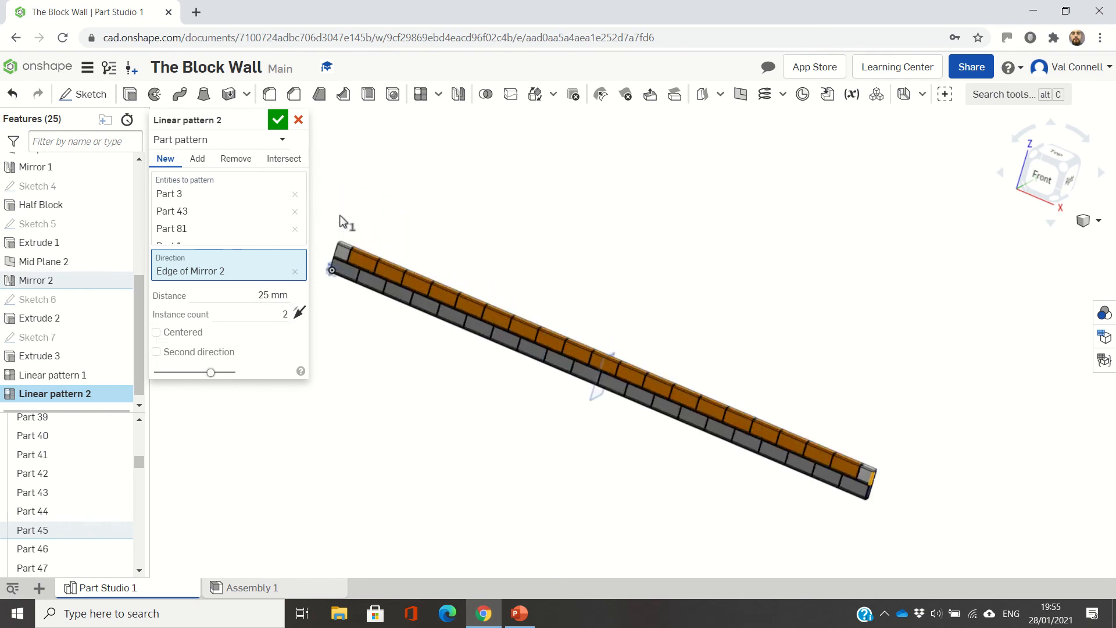
left_click(285, 294)
scroll(348, 247, "up", 3)
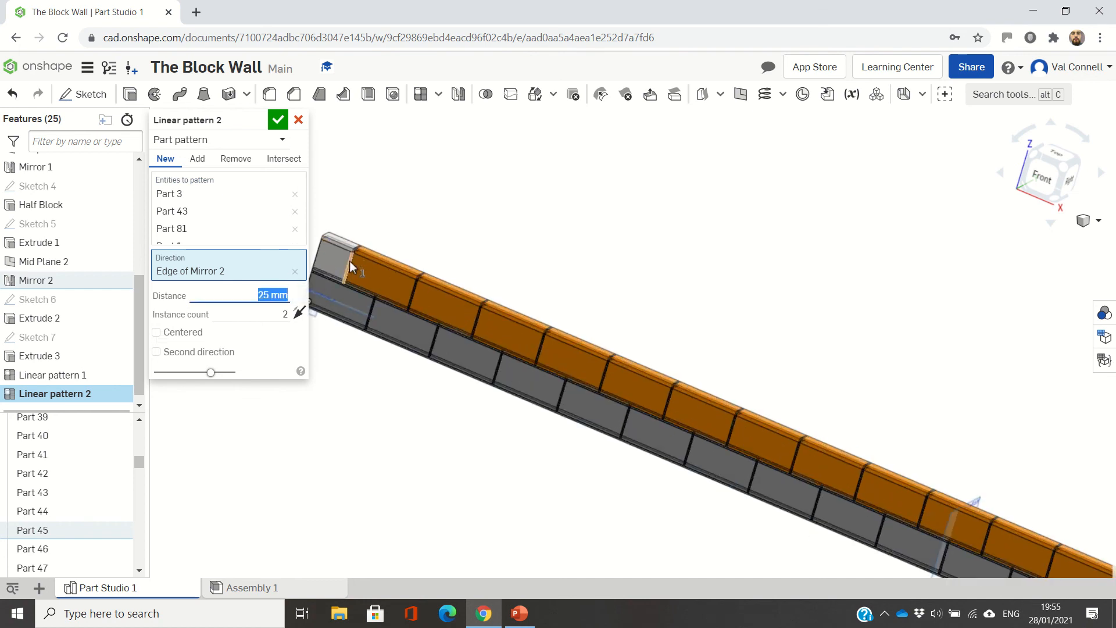
scroll(332, 305, "up", 2)
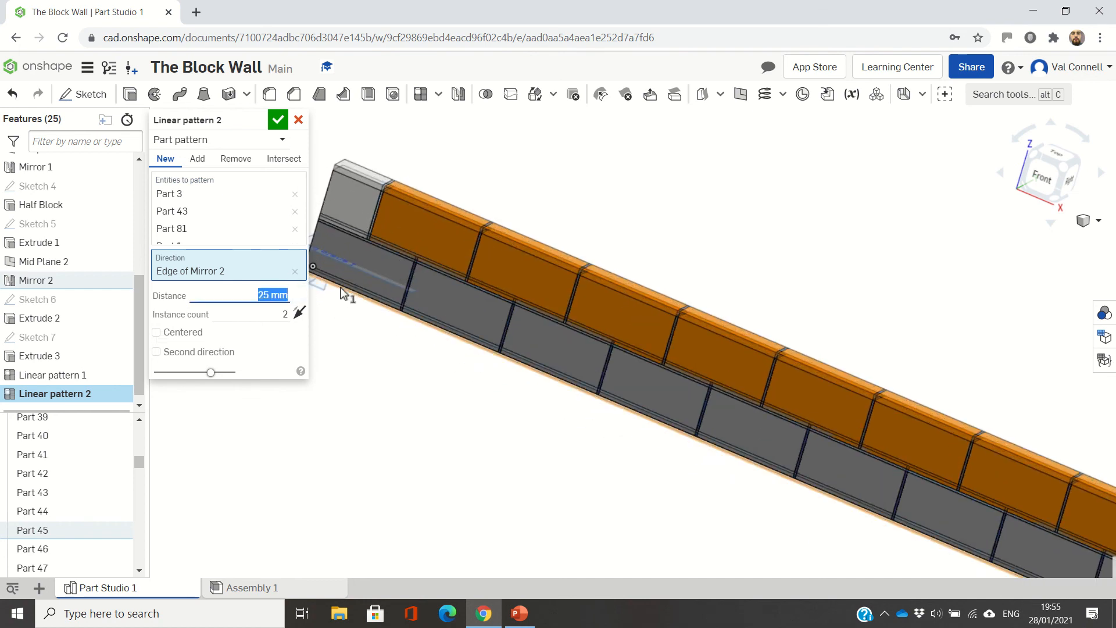
scroll(342, 293, "up", 3)
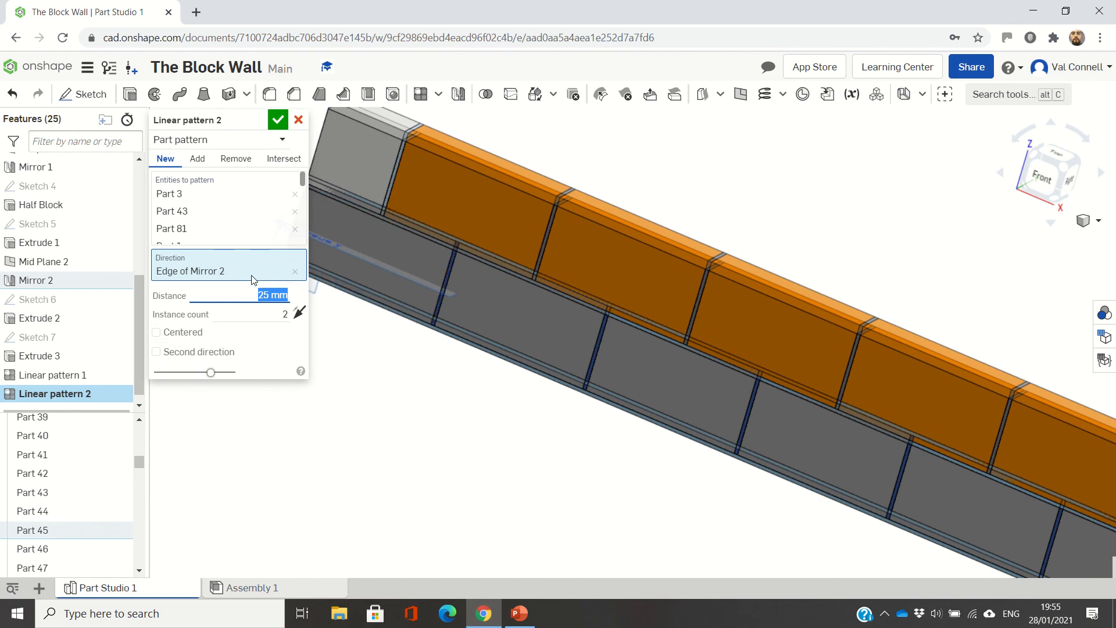
type("45")
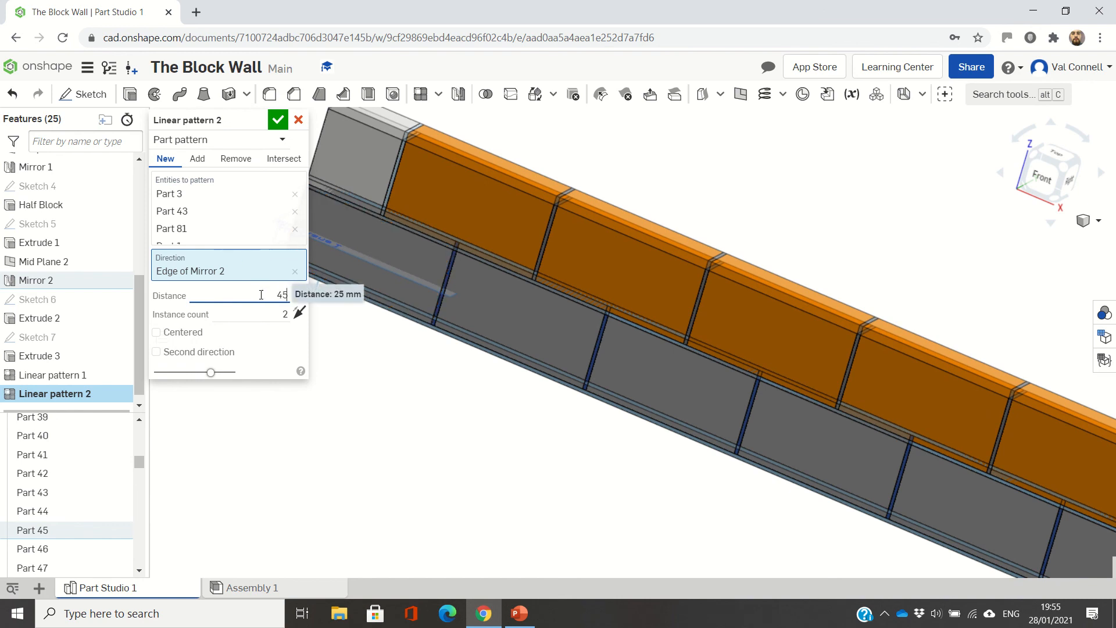
type("0")
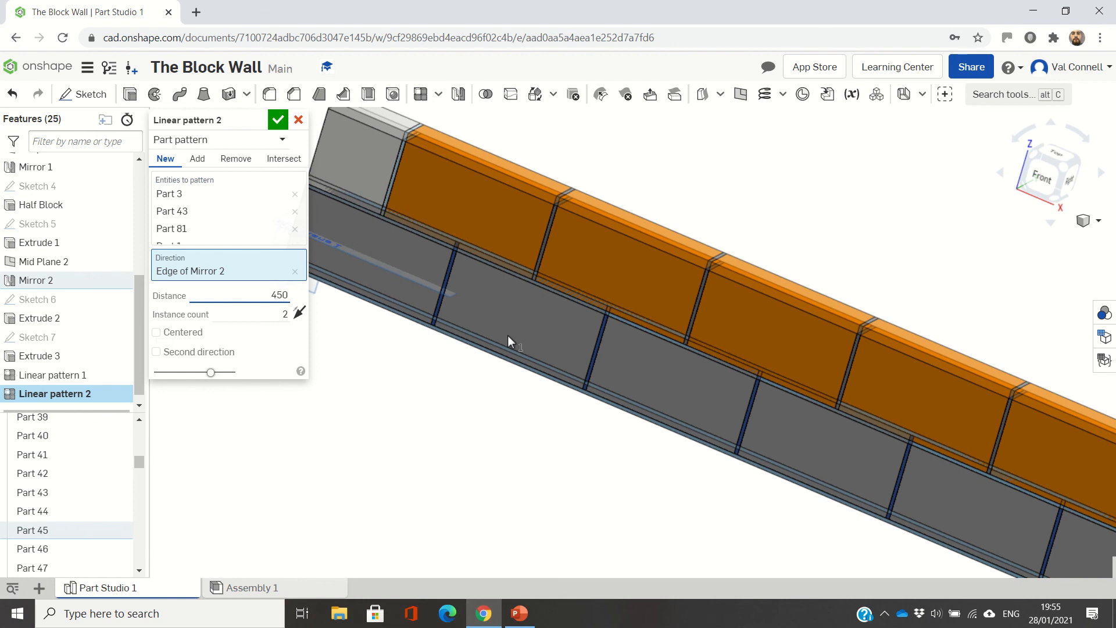
scroll(499, 360, "down", 3)
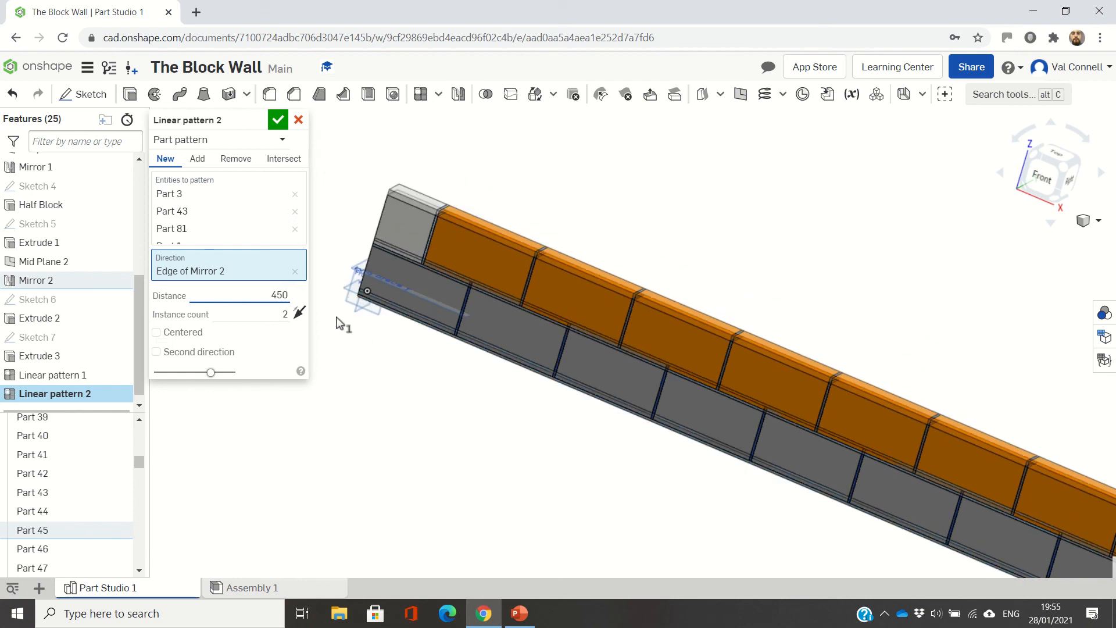
- Direct the course pattern upward from the existing wall and set its instance count to 7
left_click(300, 314)
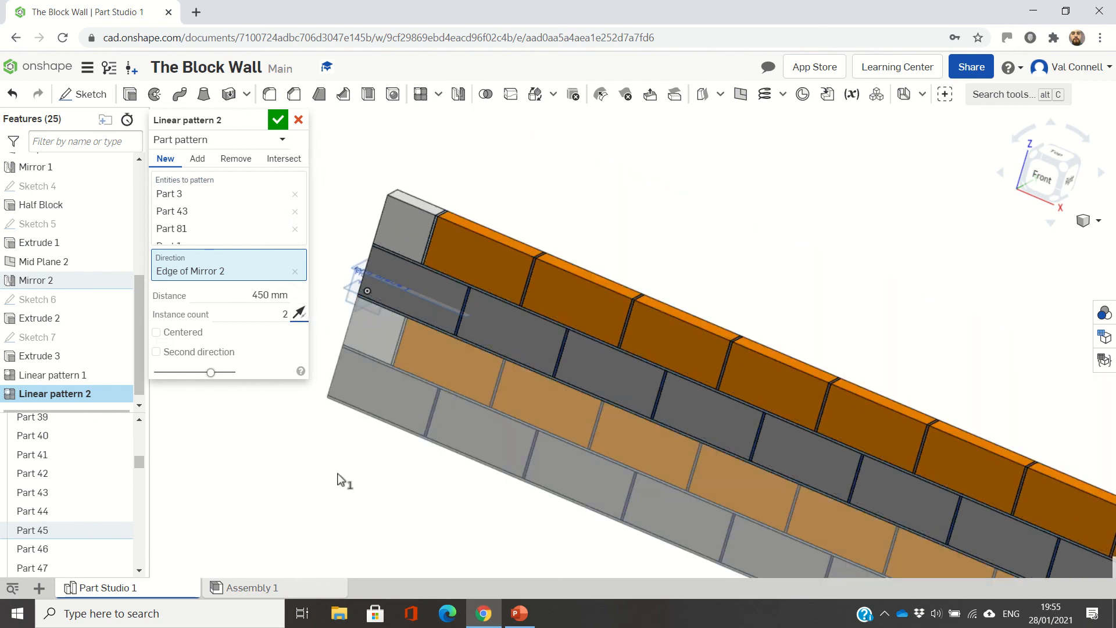
left_click(301, 315)
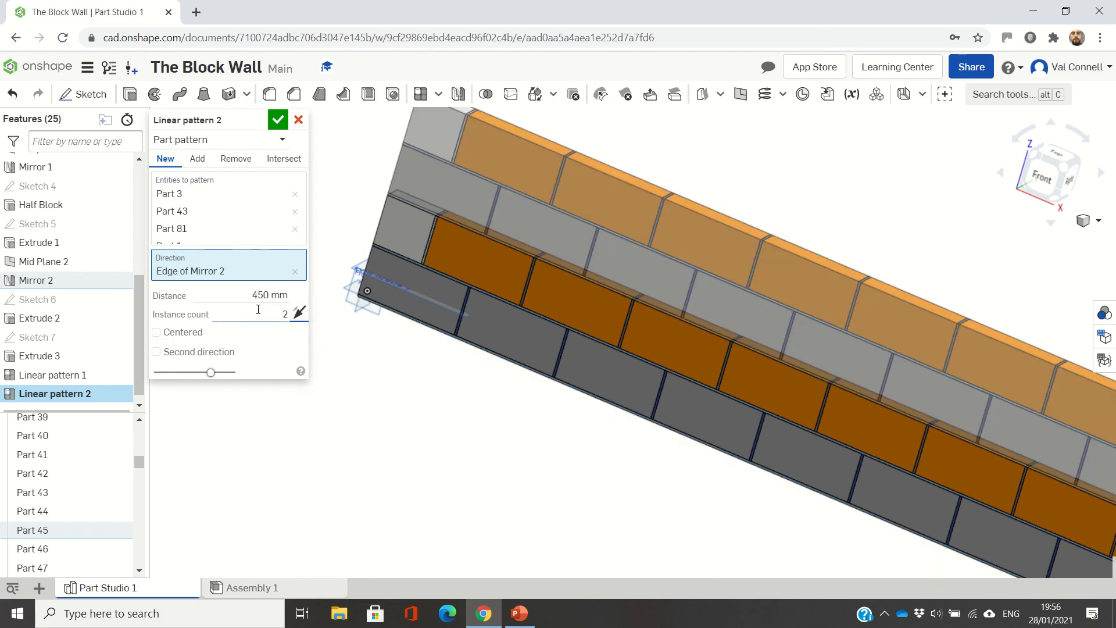
double_click(285, 313)
type("7")
scroll(557, 414, "down", 5)
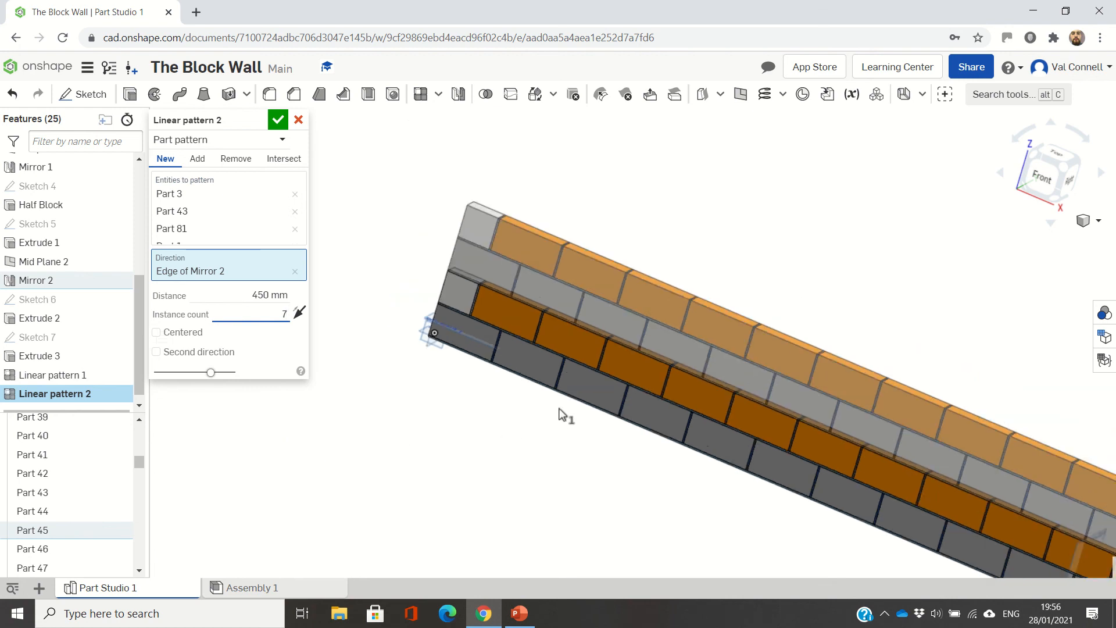
scroll(762, 375, "down", 2)
scroll(936, 449, "down", 3)
scroll(1043, 503, "up", 3)
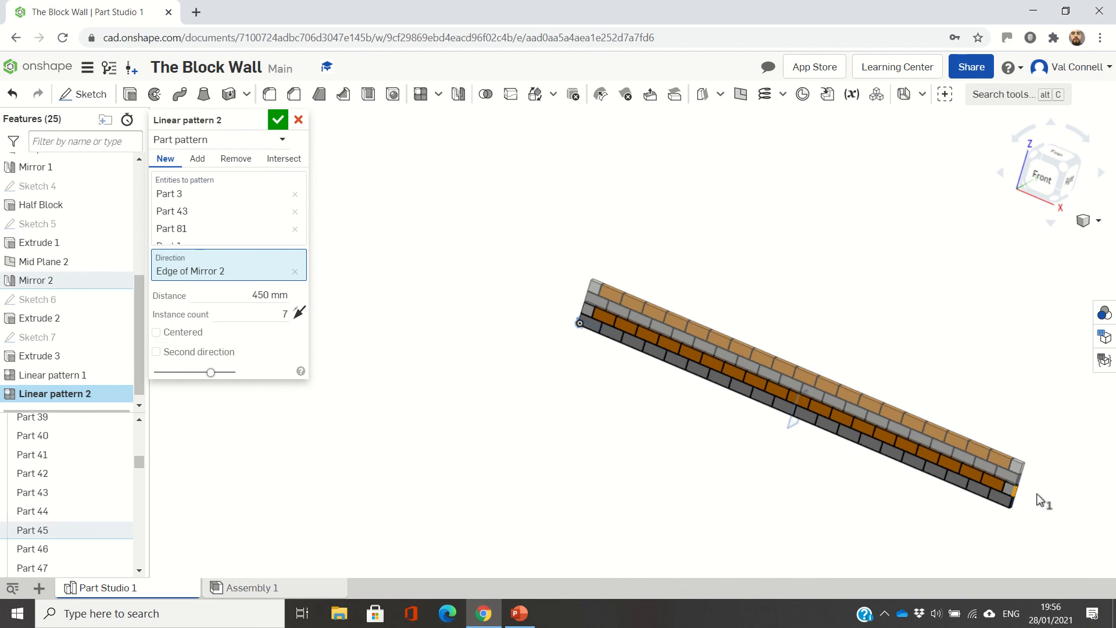
scroll(1040, 500, "up", 3)
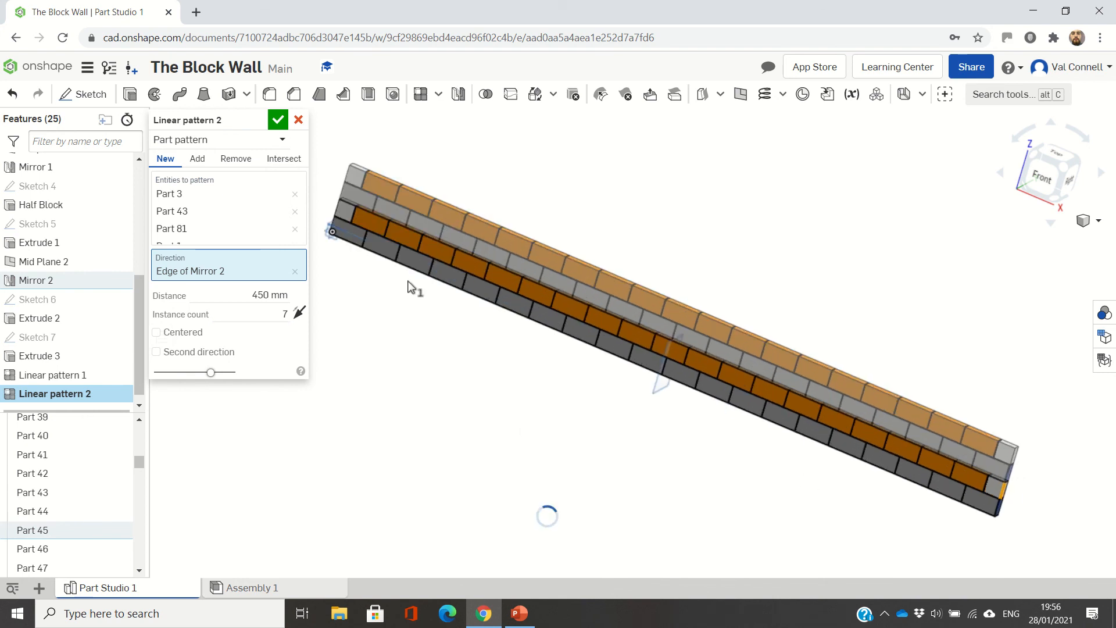
- Apply the upward linear pattern of both courses and inspect the completed block wall's front face and end
mouse_move(511, 5)
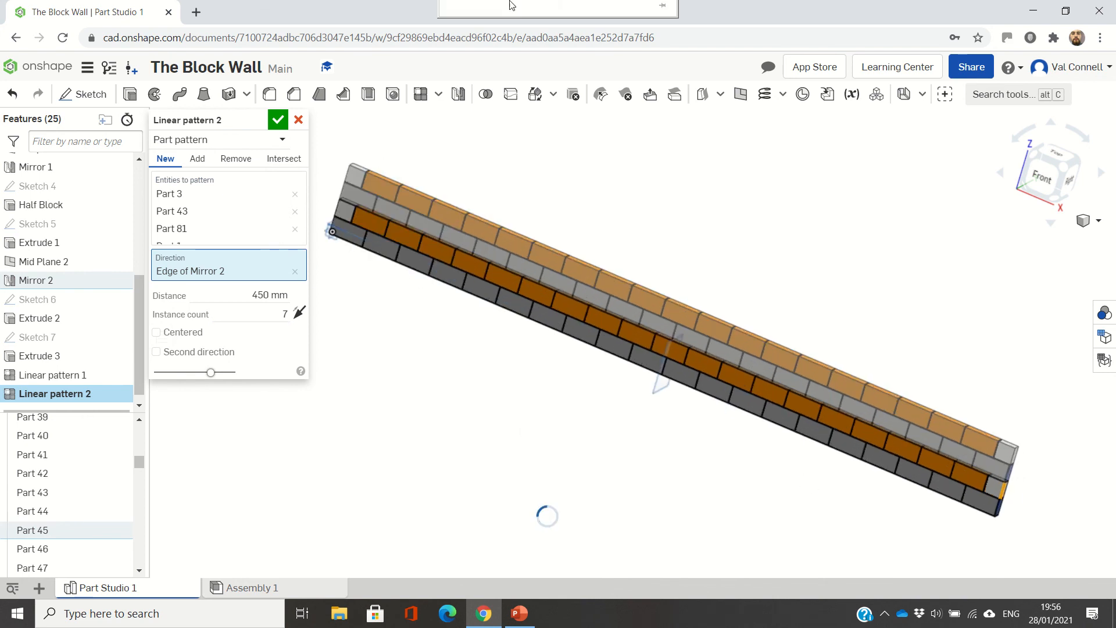
left_click(278, 121)
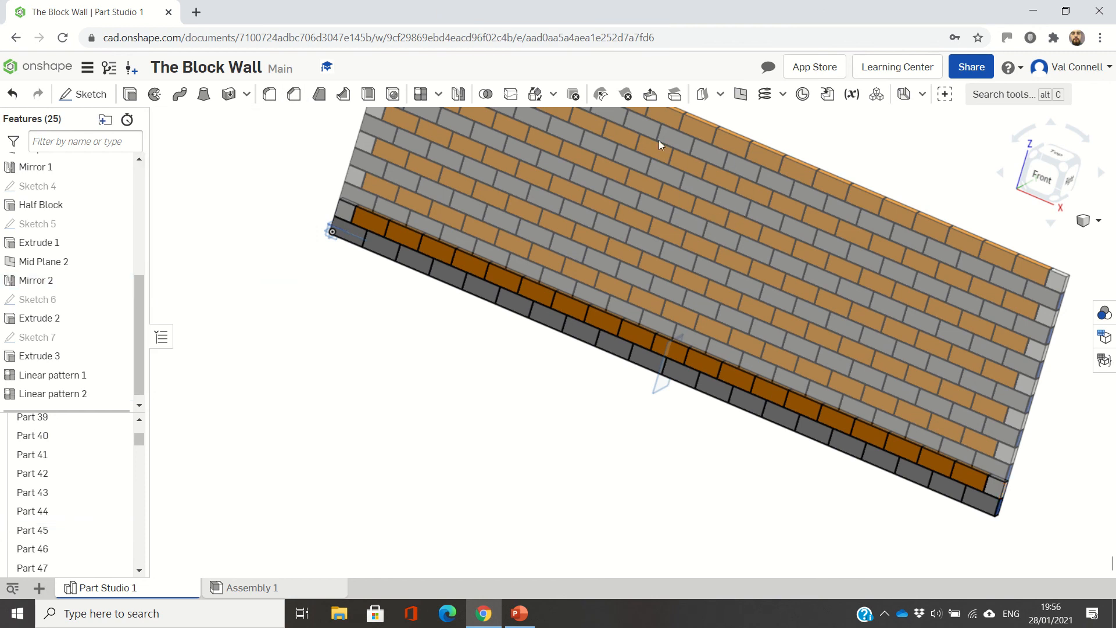
scroll(658, 142, "down", 5)
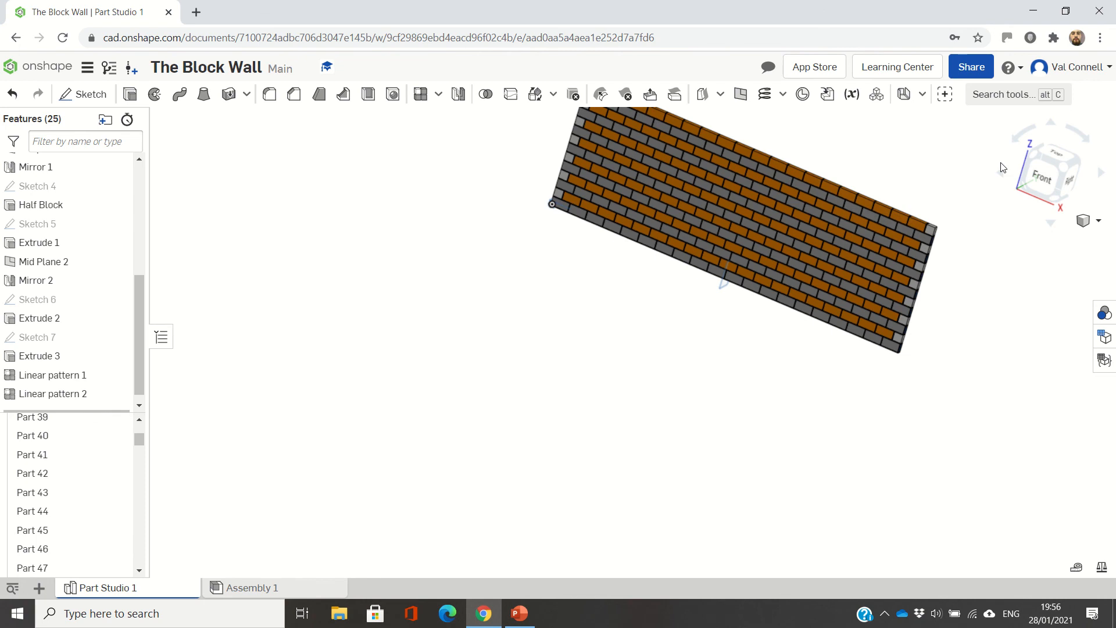
scroll(924, 176, "up", 5)
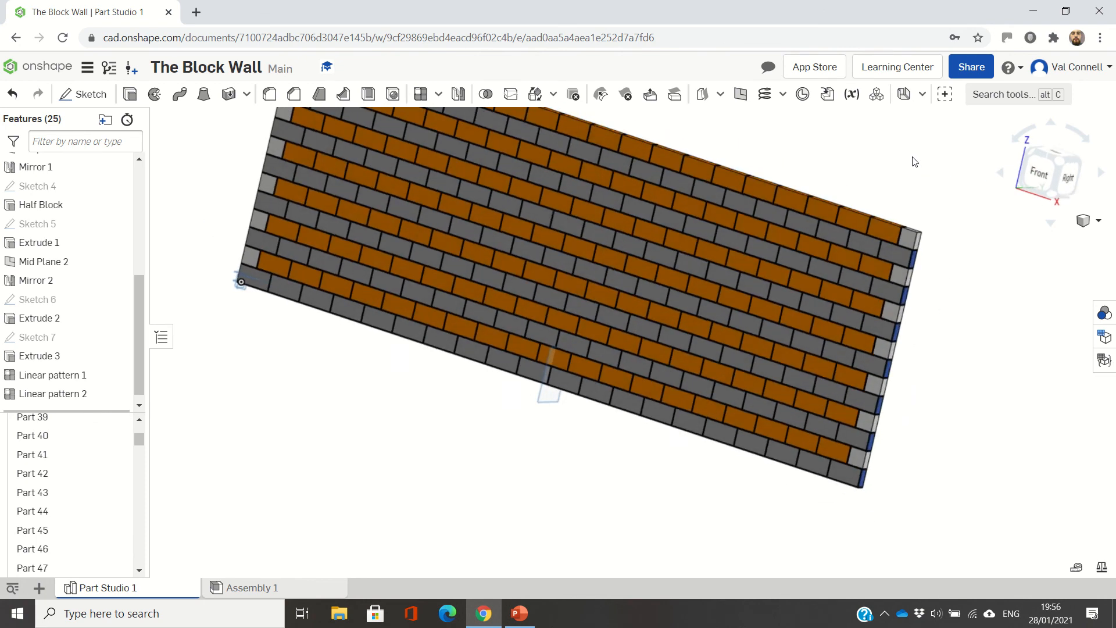
right_click_drag(912, 161, 906, 154)
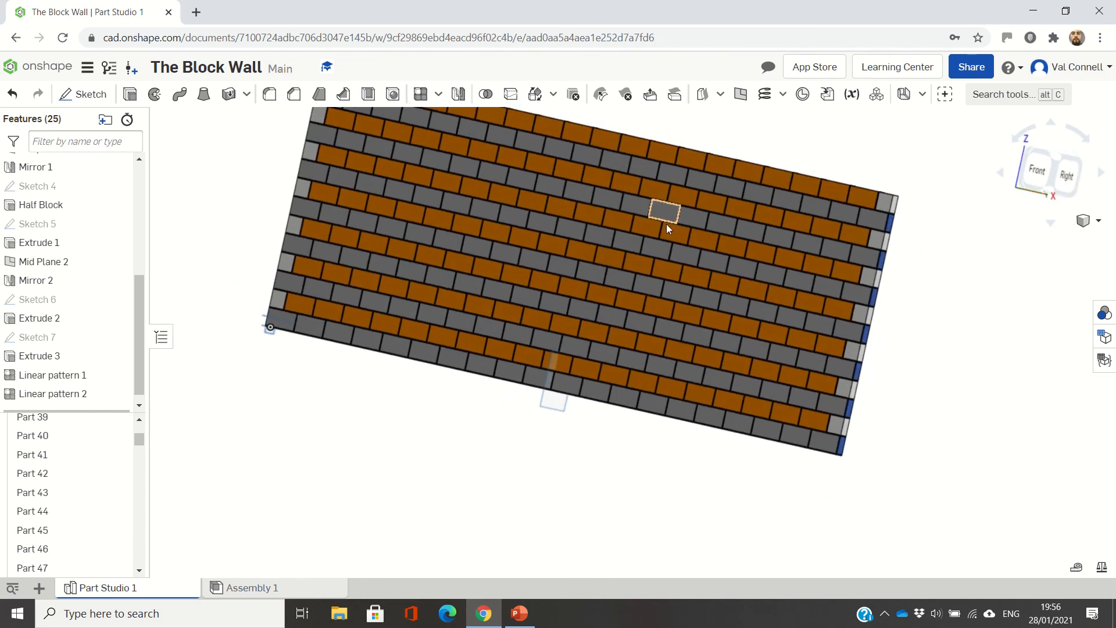
scroll(532, 322, "up", 4)
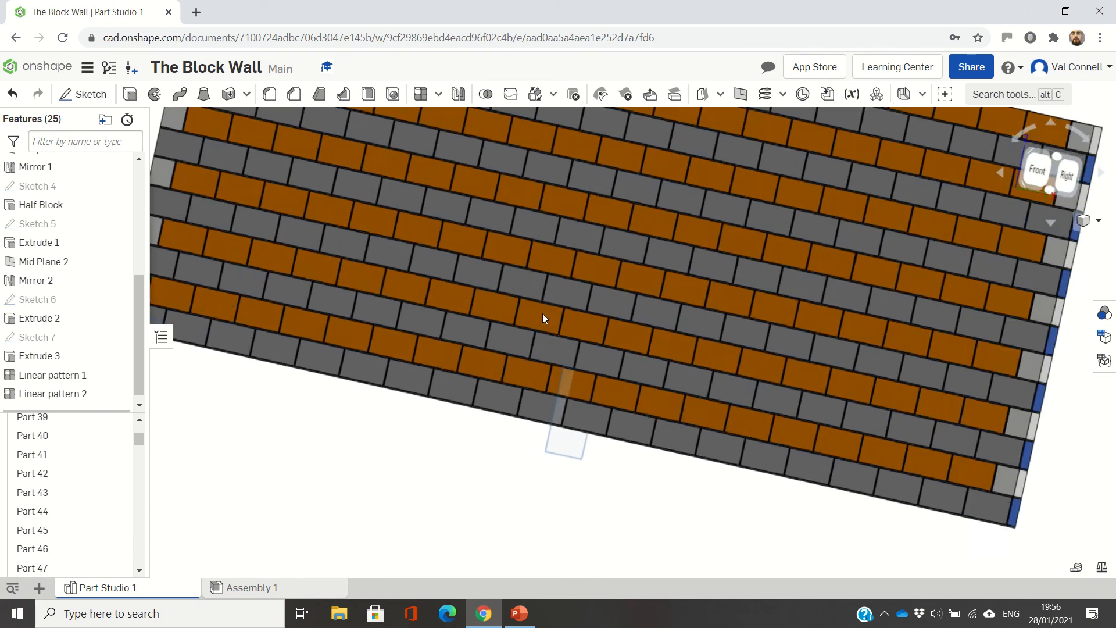
scroll(542, 317, "down", 4)
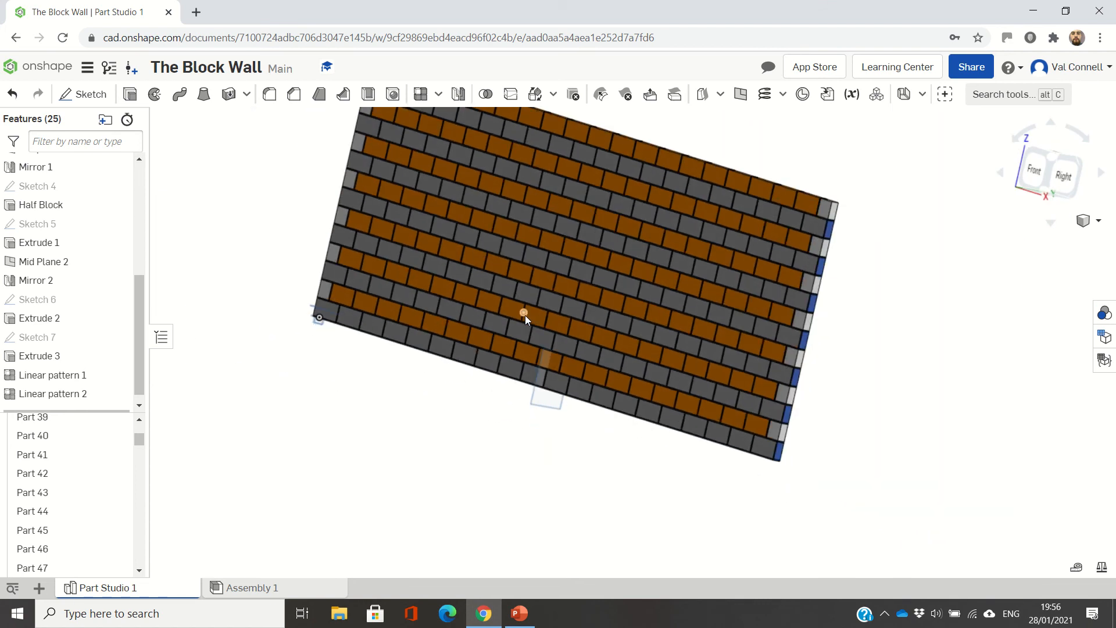
scroll(526, 315, "up", 1)
mouse_move(497, 7)
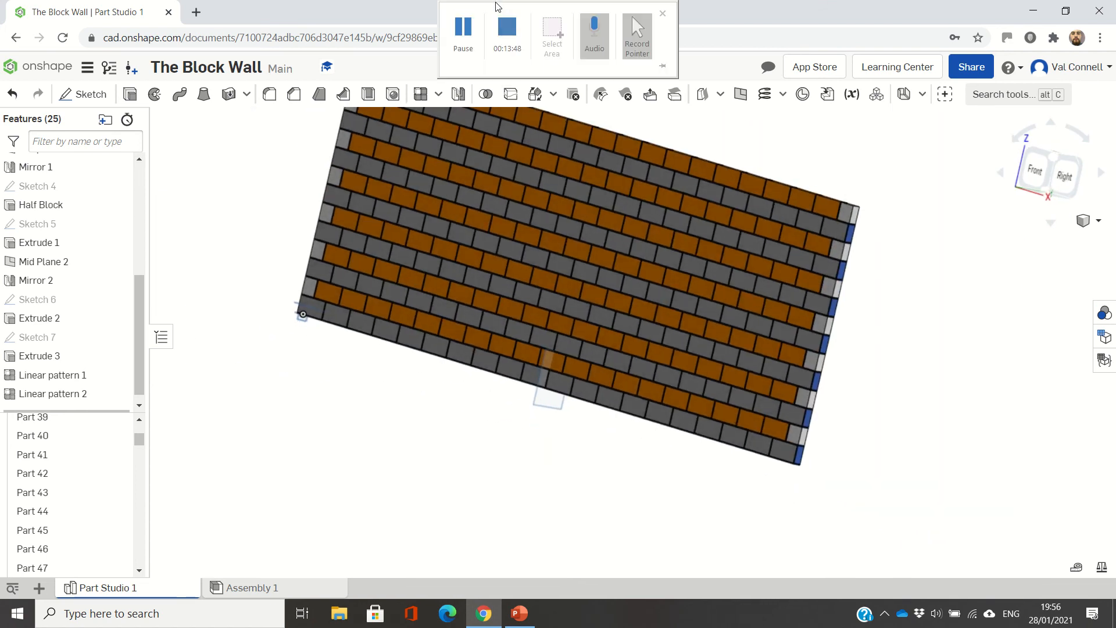